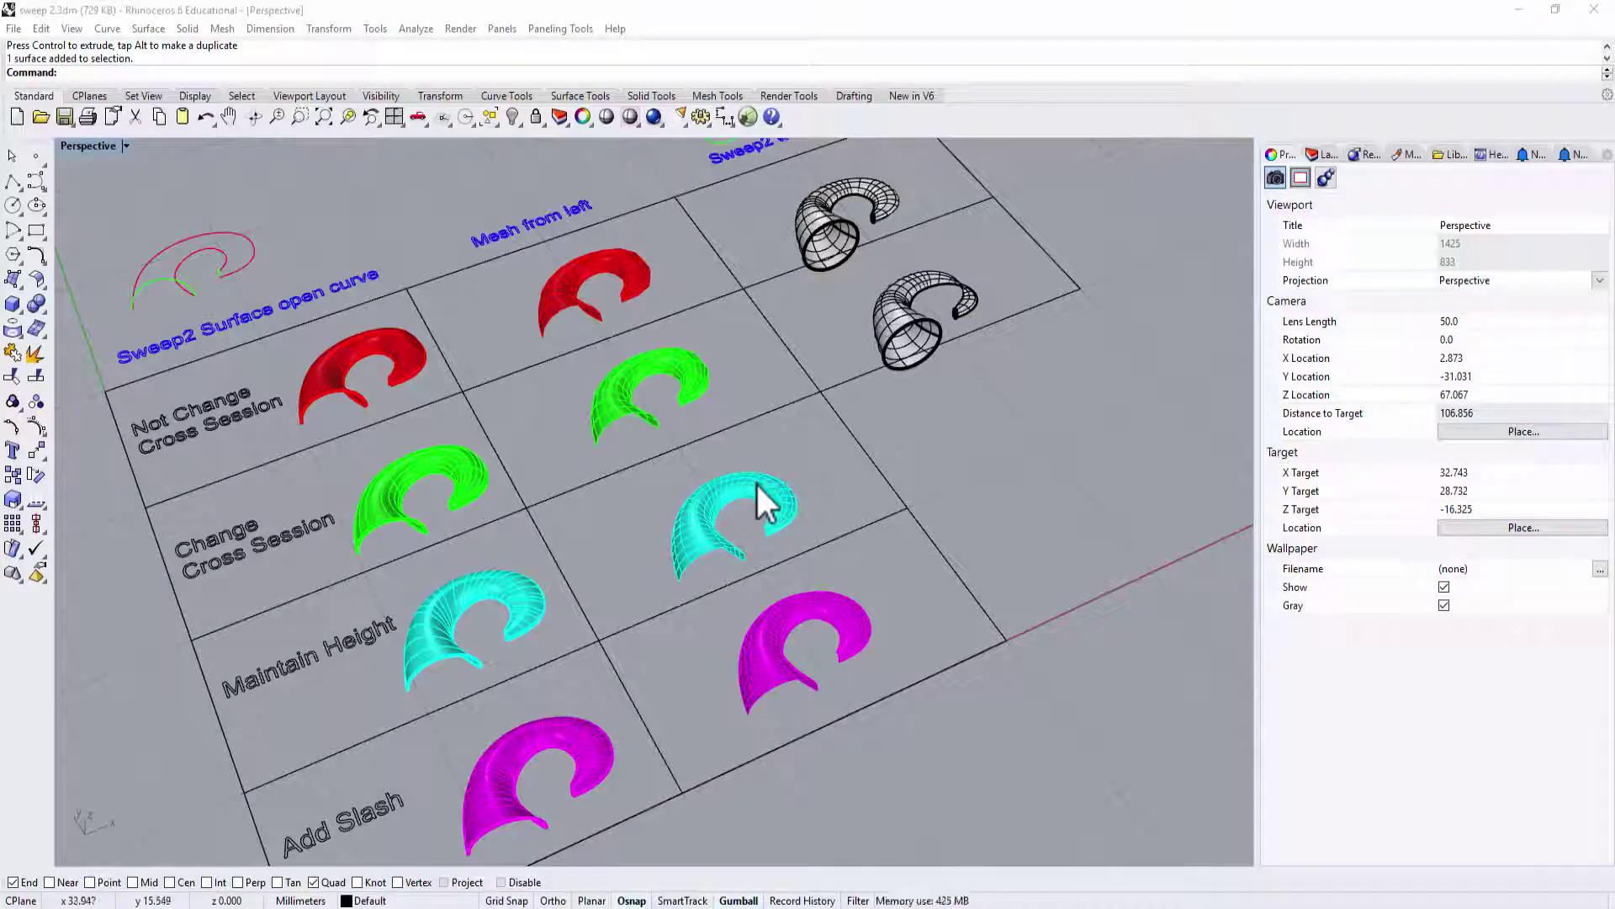
# Orbit the Perspective view to look around the grid of Sweep2 samples
pyautogui.moveTo(973, 547); pyautogui.dragTo(877, 481, button='right')
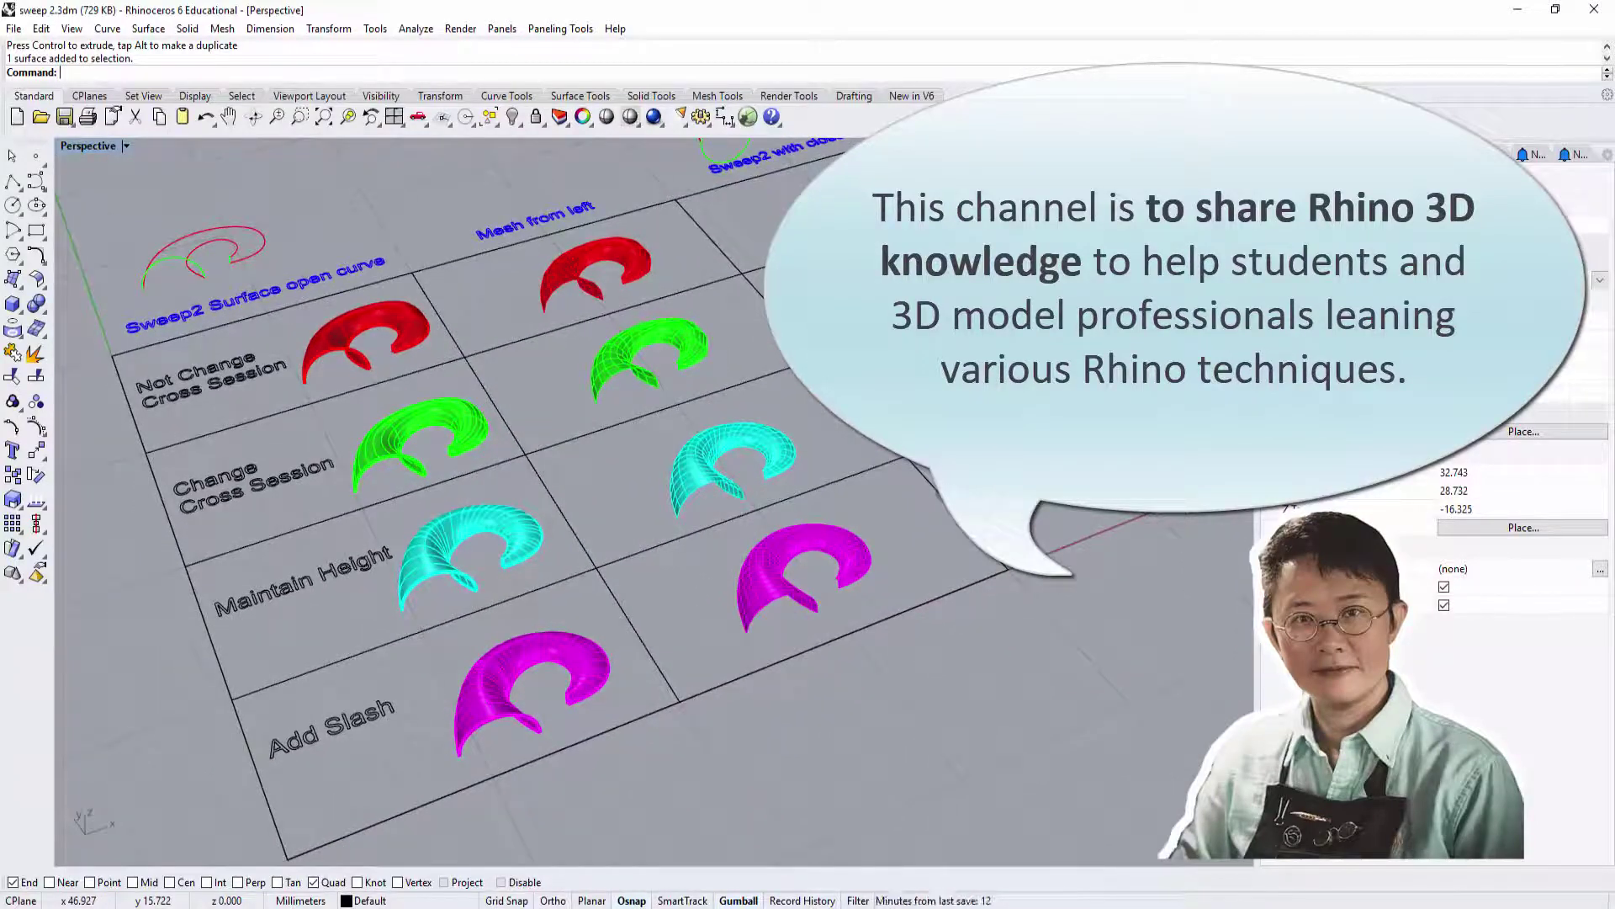
pyautogui.moveTo(875, 505); pyautogui.dragTo(888, 589, button='right')
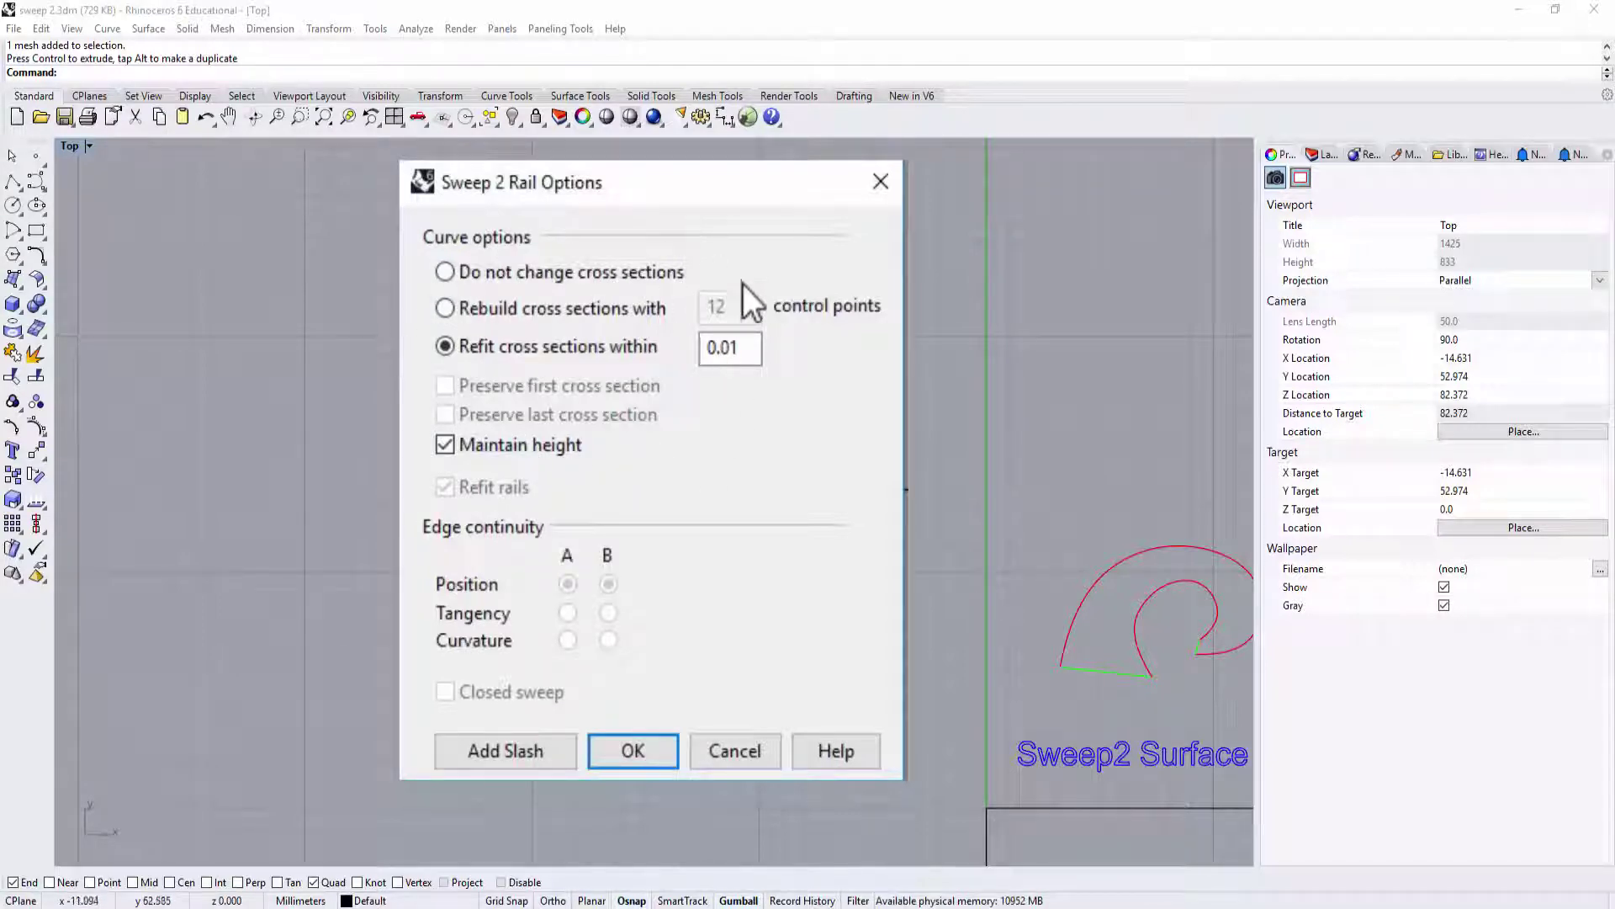
# Restore the layout, maximize Perspective, and frame the red spiral rails and green cross sections
pyautogui.scroll(-2, 947, 438)
pyautogui.moveTo(953, 448); pyautogui.dragTo(749, 489, button='right')
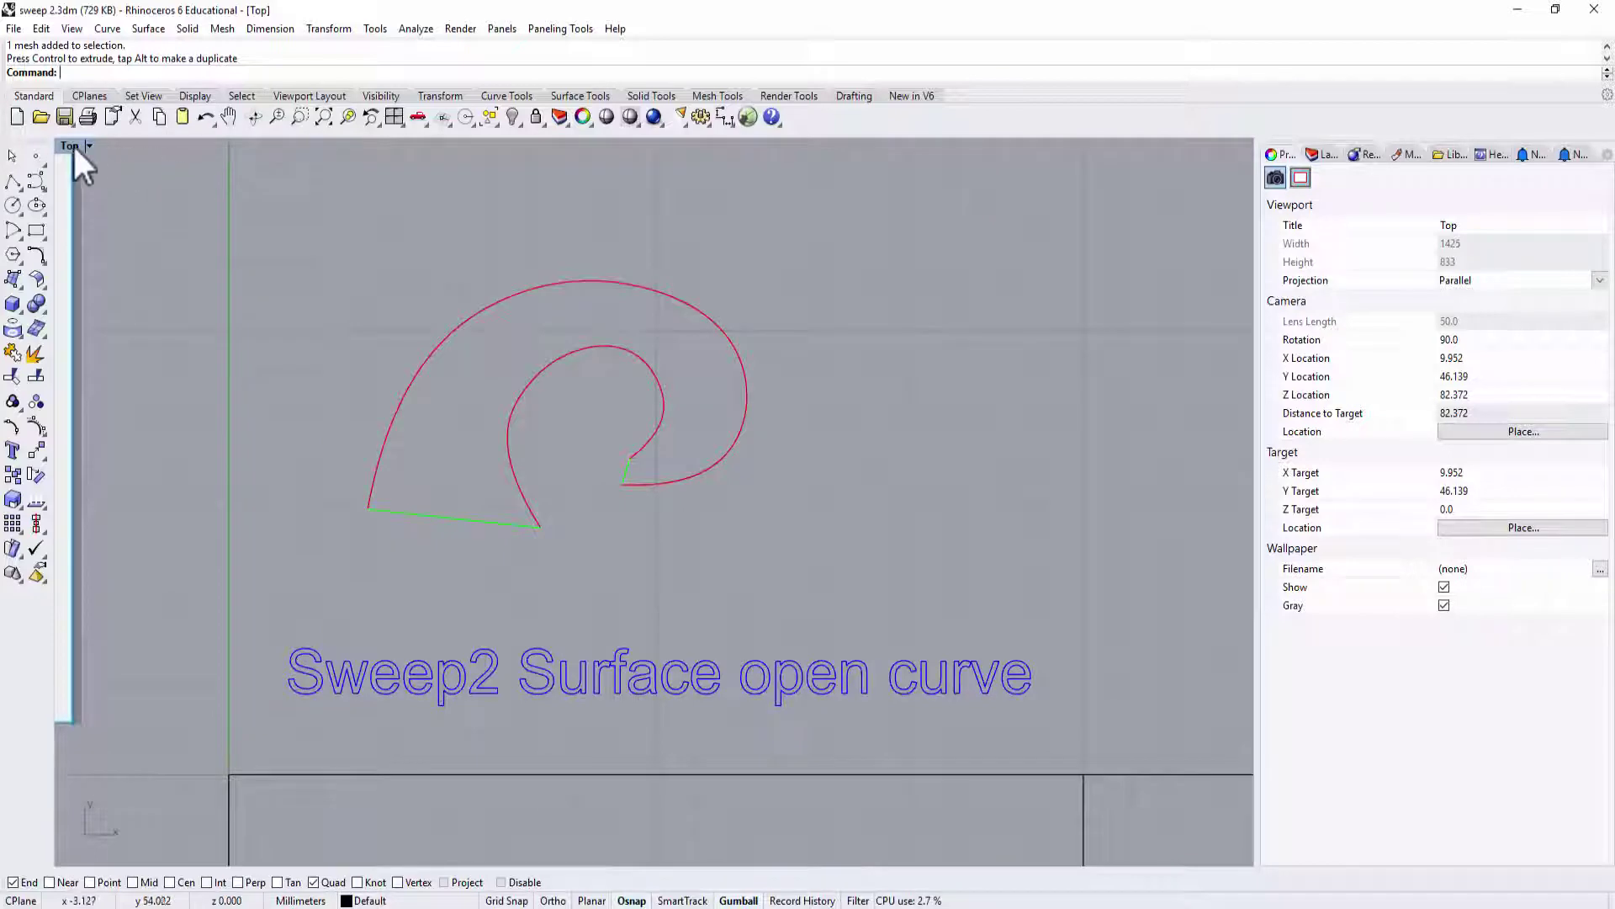
pyautogui.doubleClick(73, 145)
pyautogui.doubleClick(675, 146)
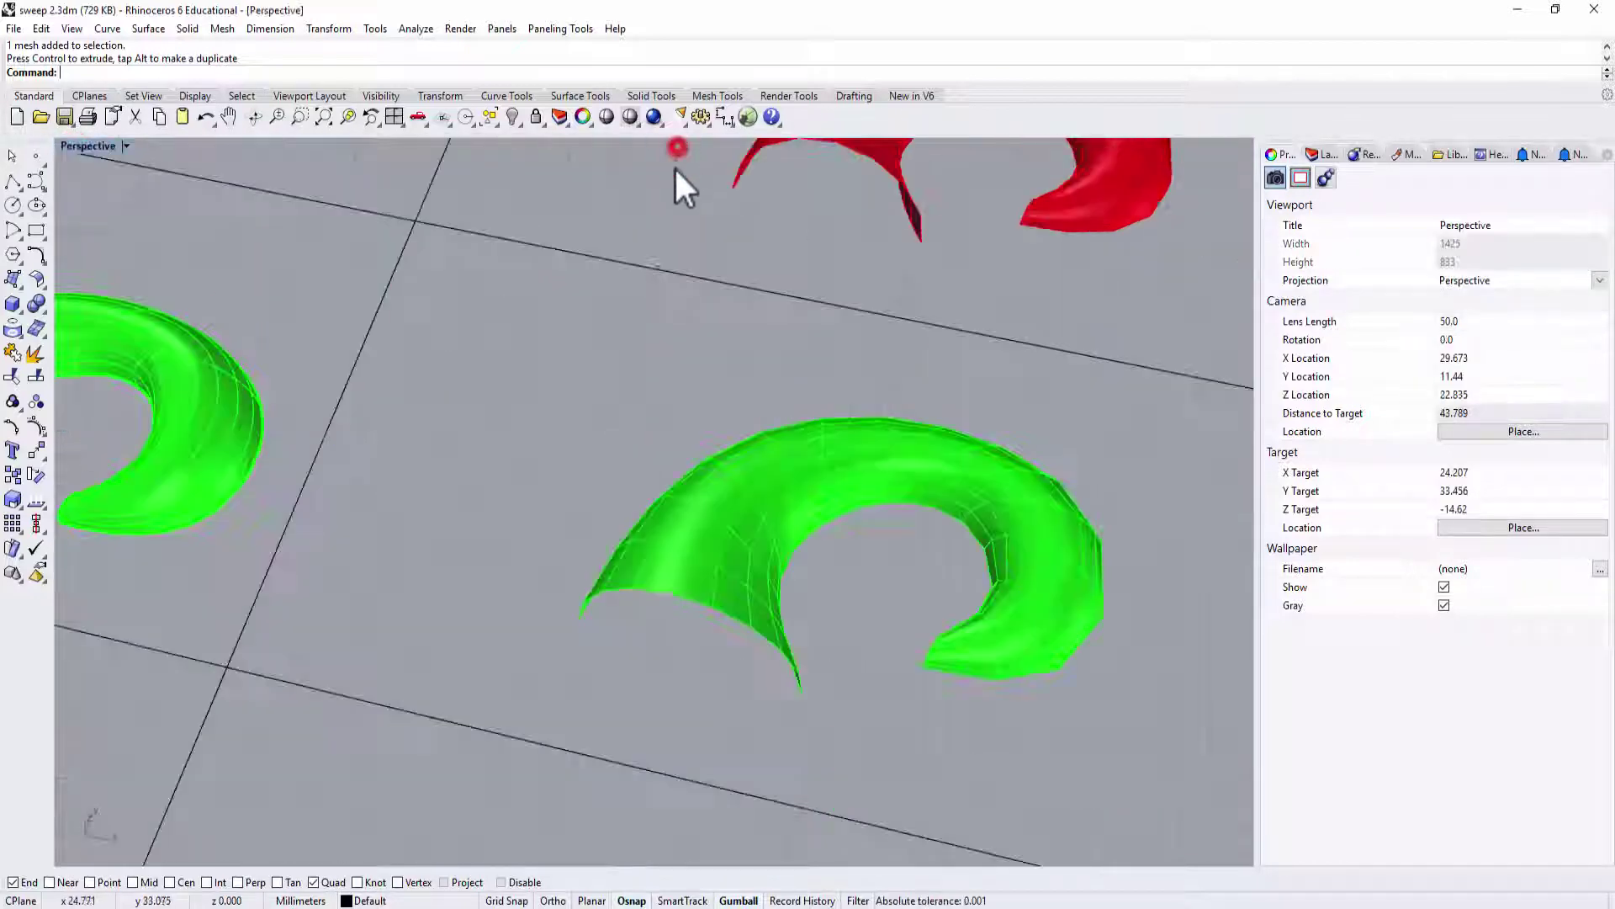
pyautogui.scroll(-6, 664, 235)
pyautogui.scroll(8, 521, 476)
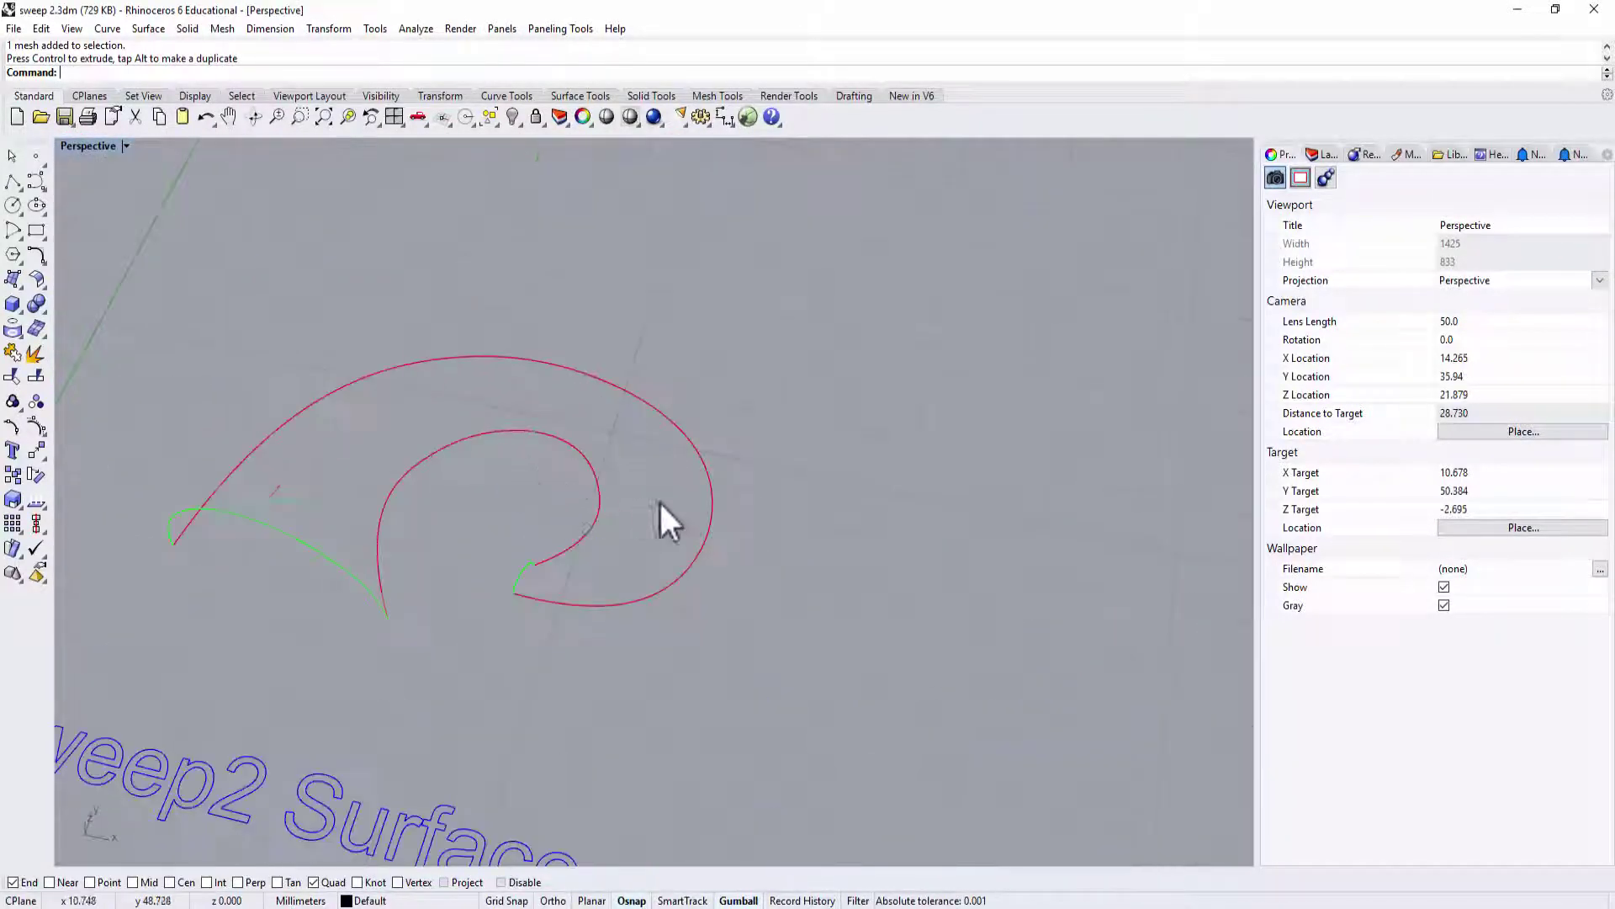
pyautogui.keyDown('shift'); pyautogui.moveTo(670, 501); pyautogui.dragTo(944, 505, button='right'); pyautogui.keyUp('shift')
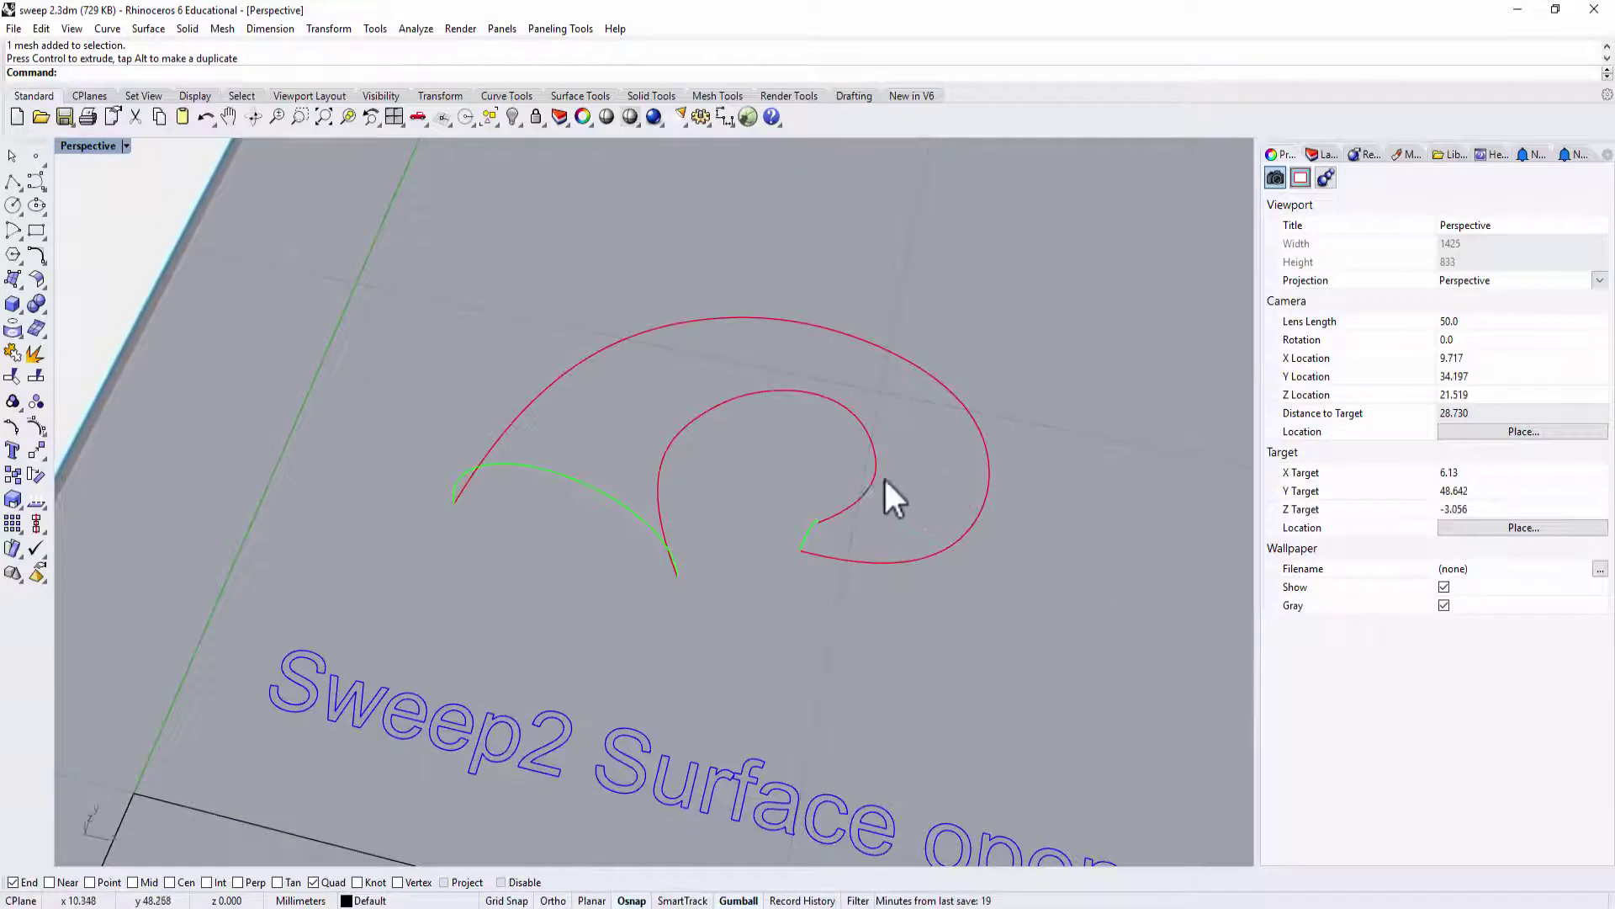
pyautogui.scroll(2, 885, 481)
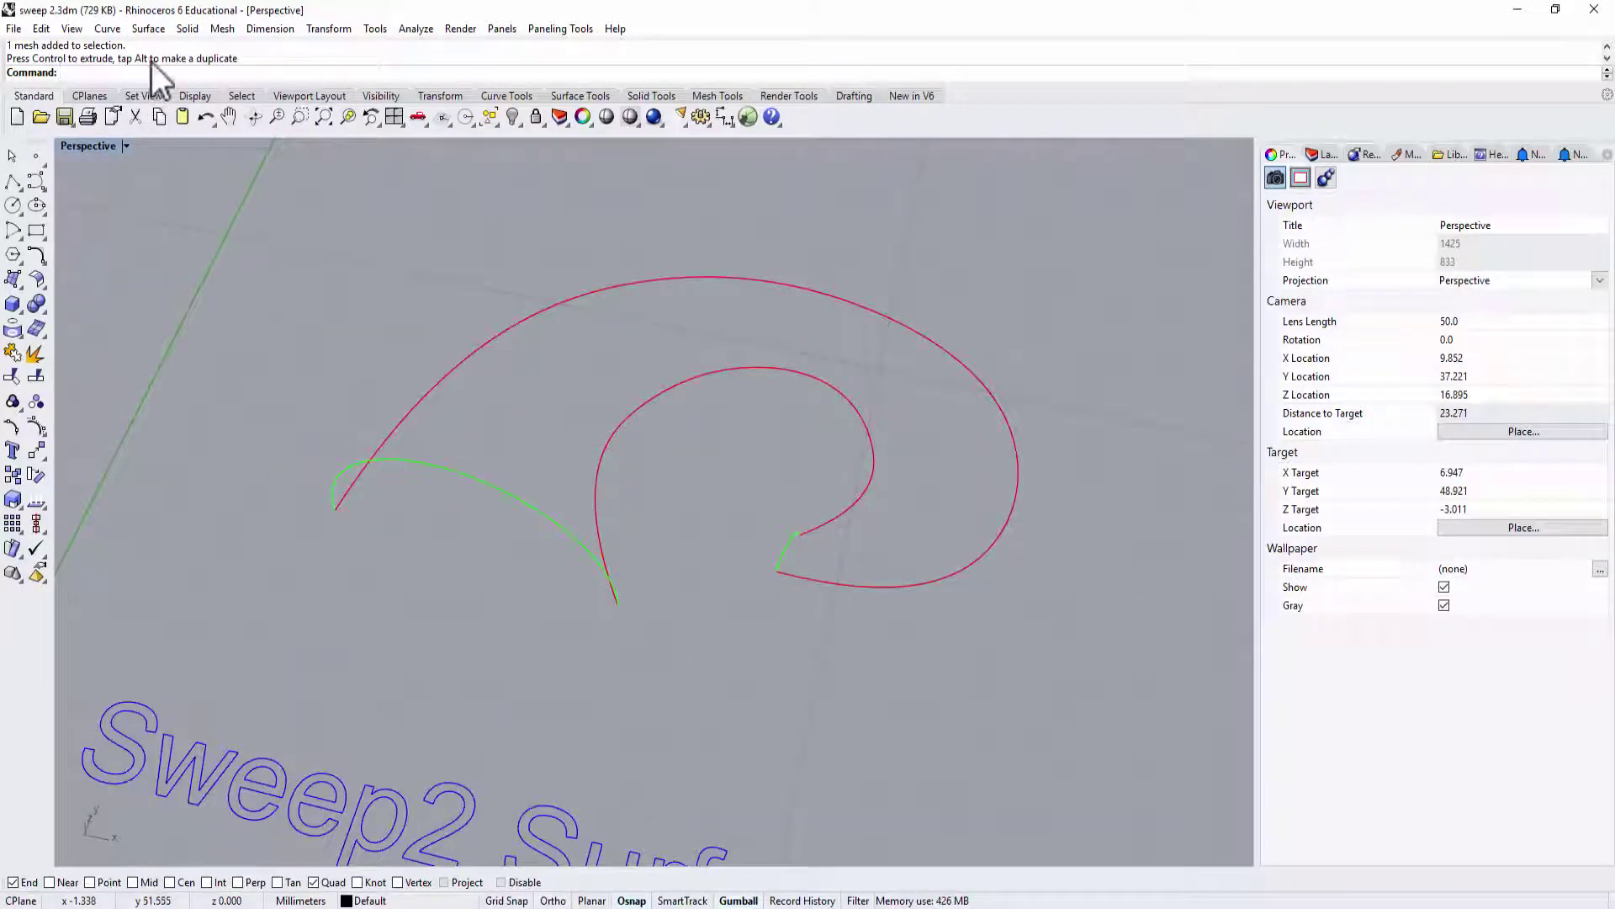
# Sweep along the outer and inner spiral rails through both green cross-section curves
pyautogui.click(152, 28)
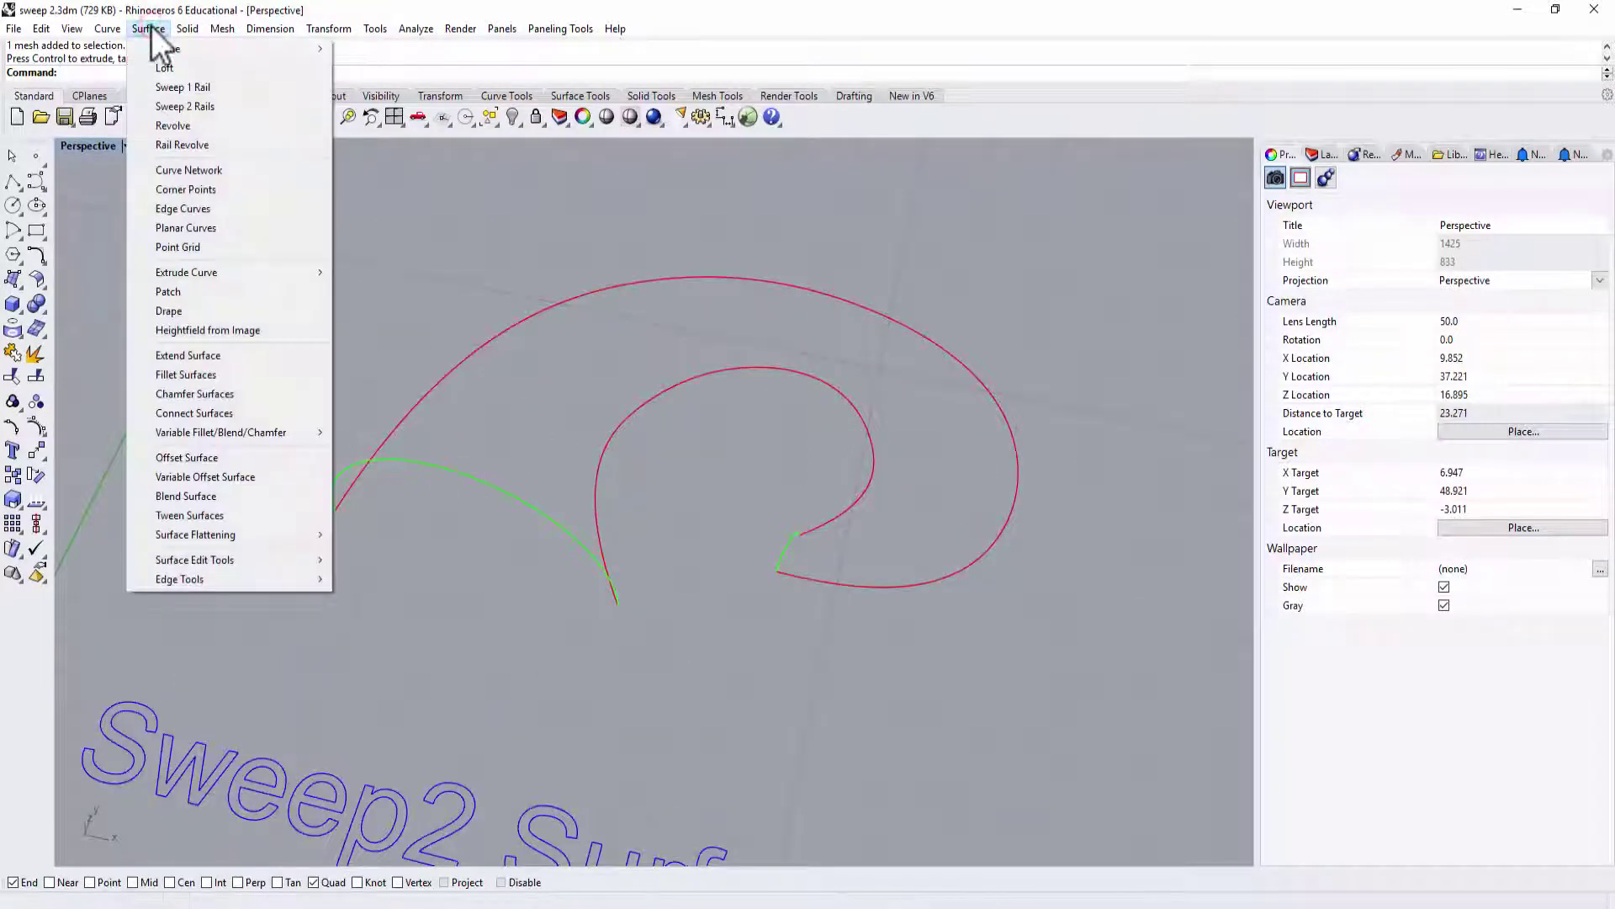
pyautogui.click(178, 107)
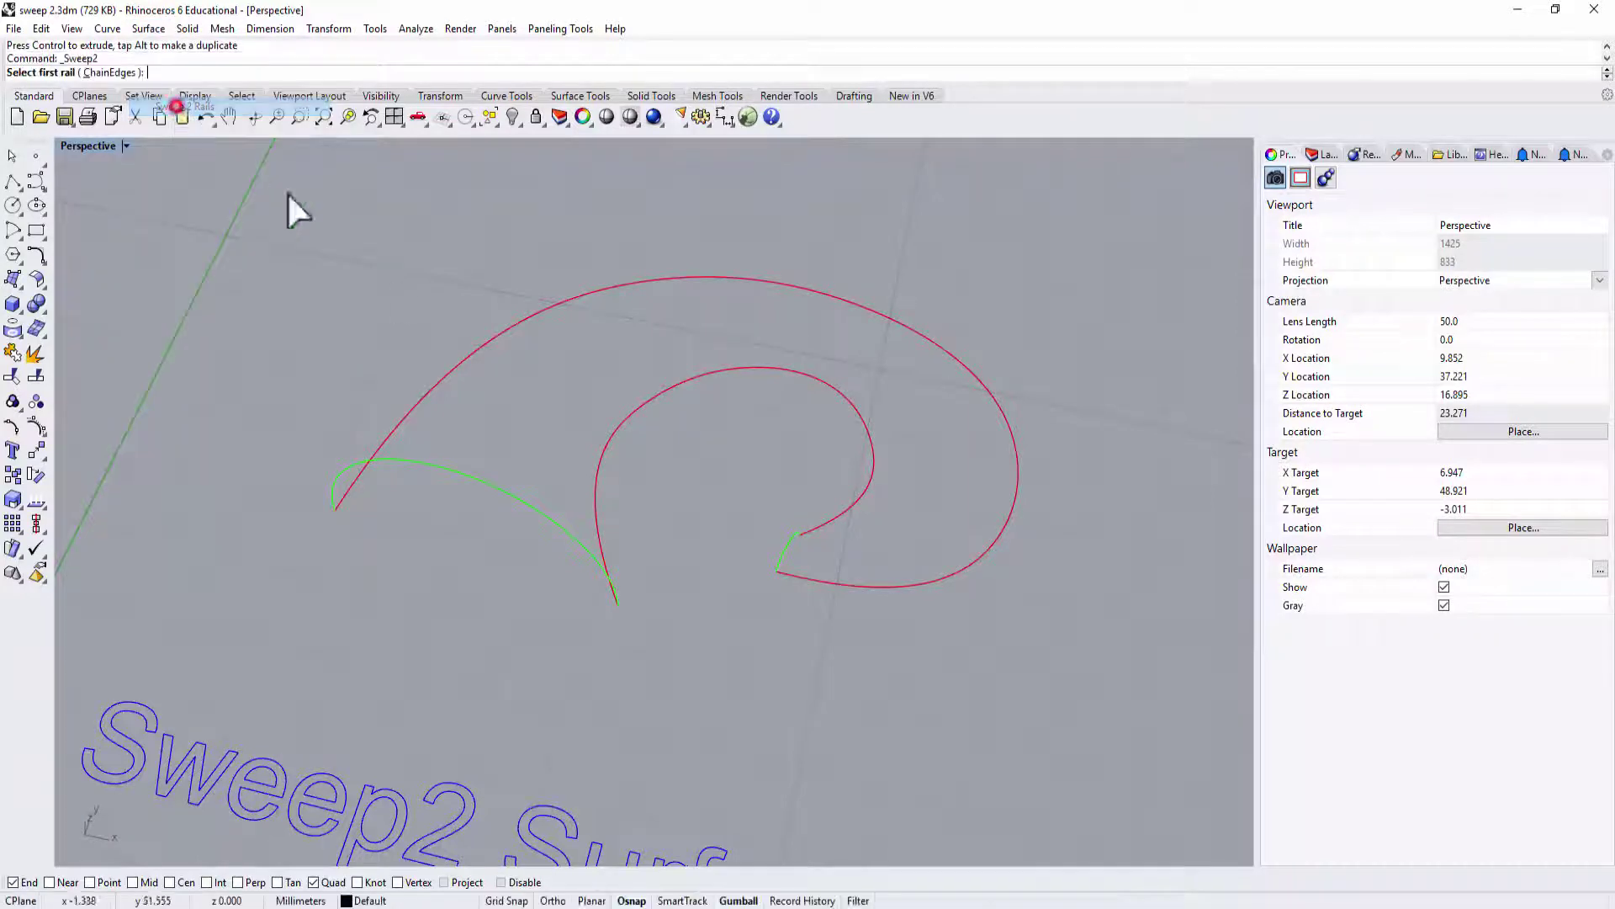
pyautogui.click(454, 371)
pyautogui.click(604, 451)
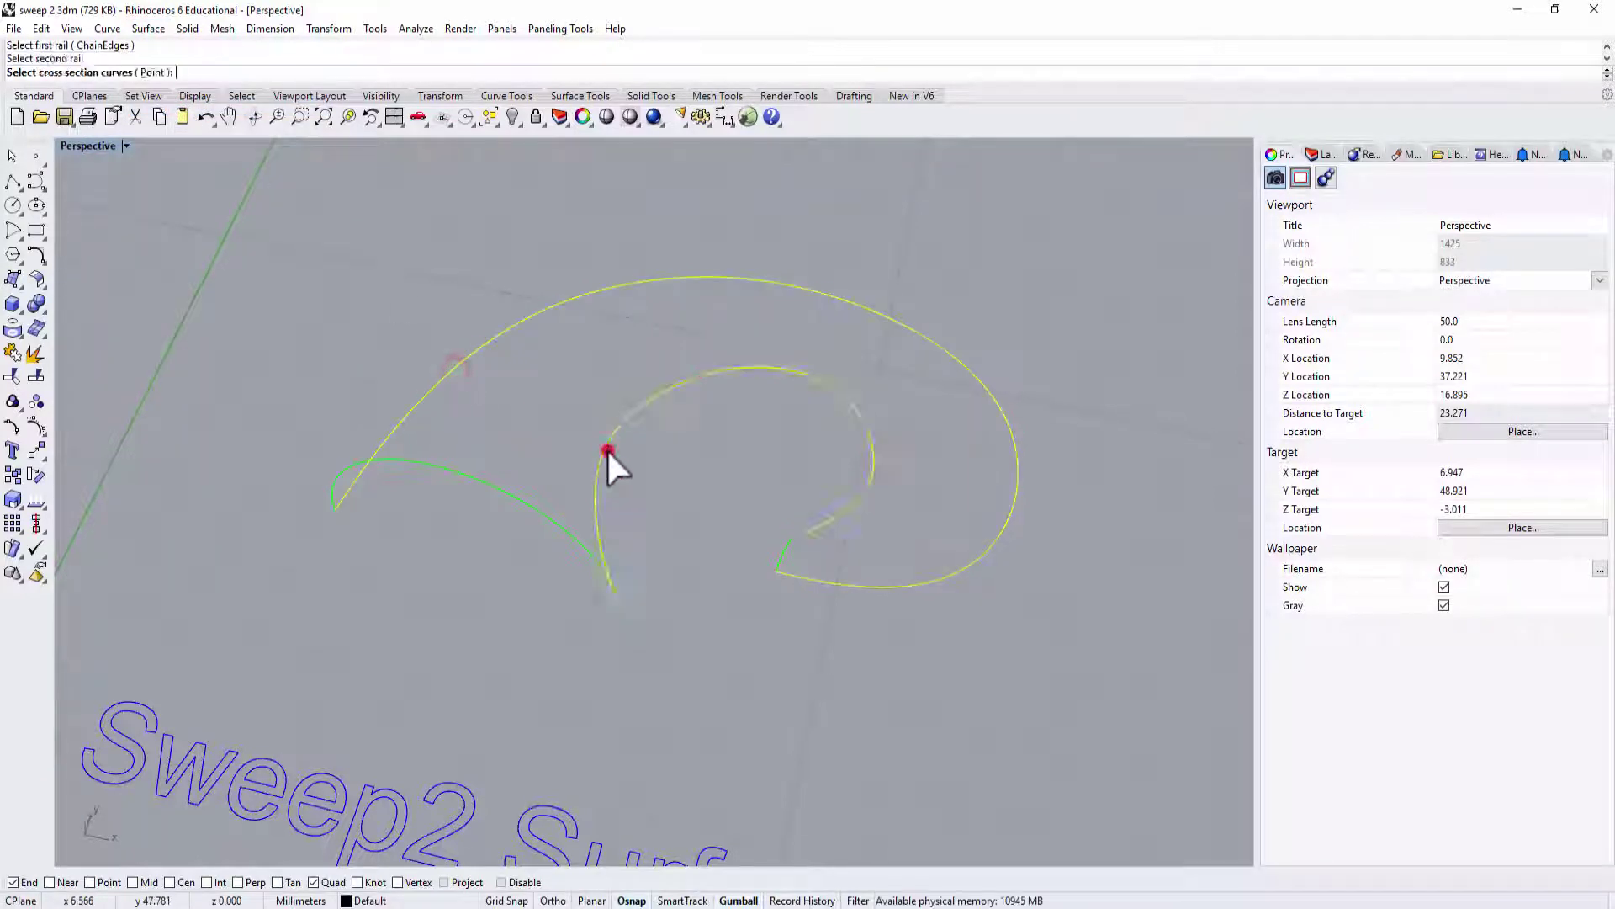
pyautogui.click(490, 482)
pyautogui.click(786, 541)
pyautogui.press('Return')
# Move the red swept surface into the Not Change Cross Session box
pyautogui.moveTo(621, 361); pyautogui.dragTo(869, 469, button='right')
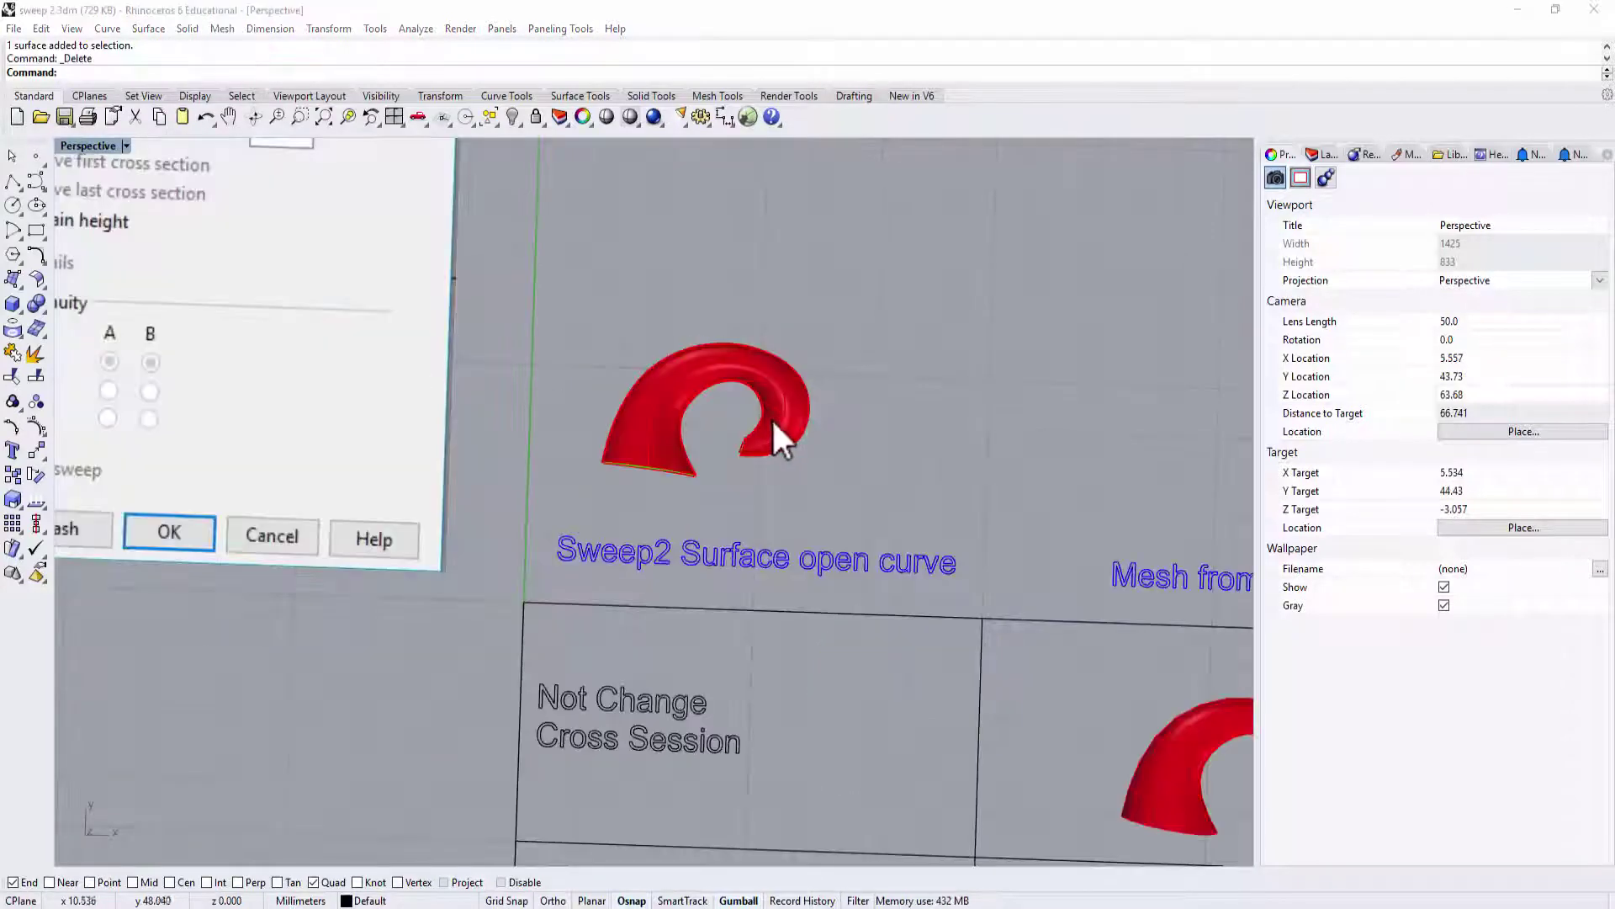
pyautogui.click(772, 397)
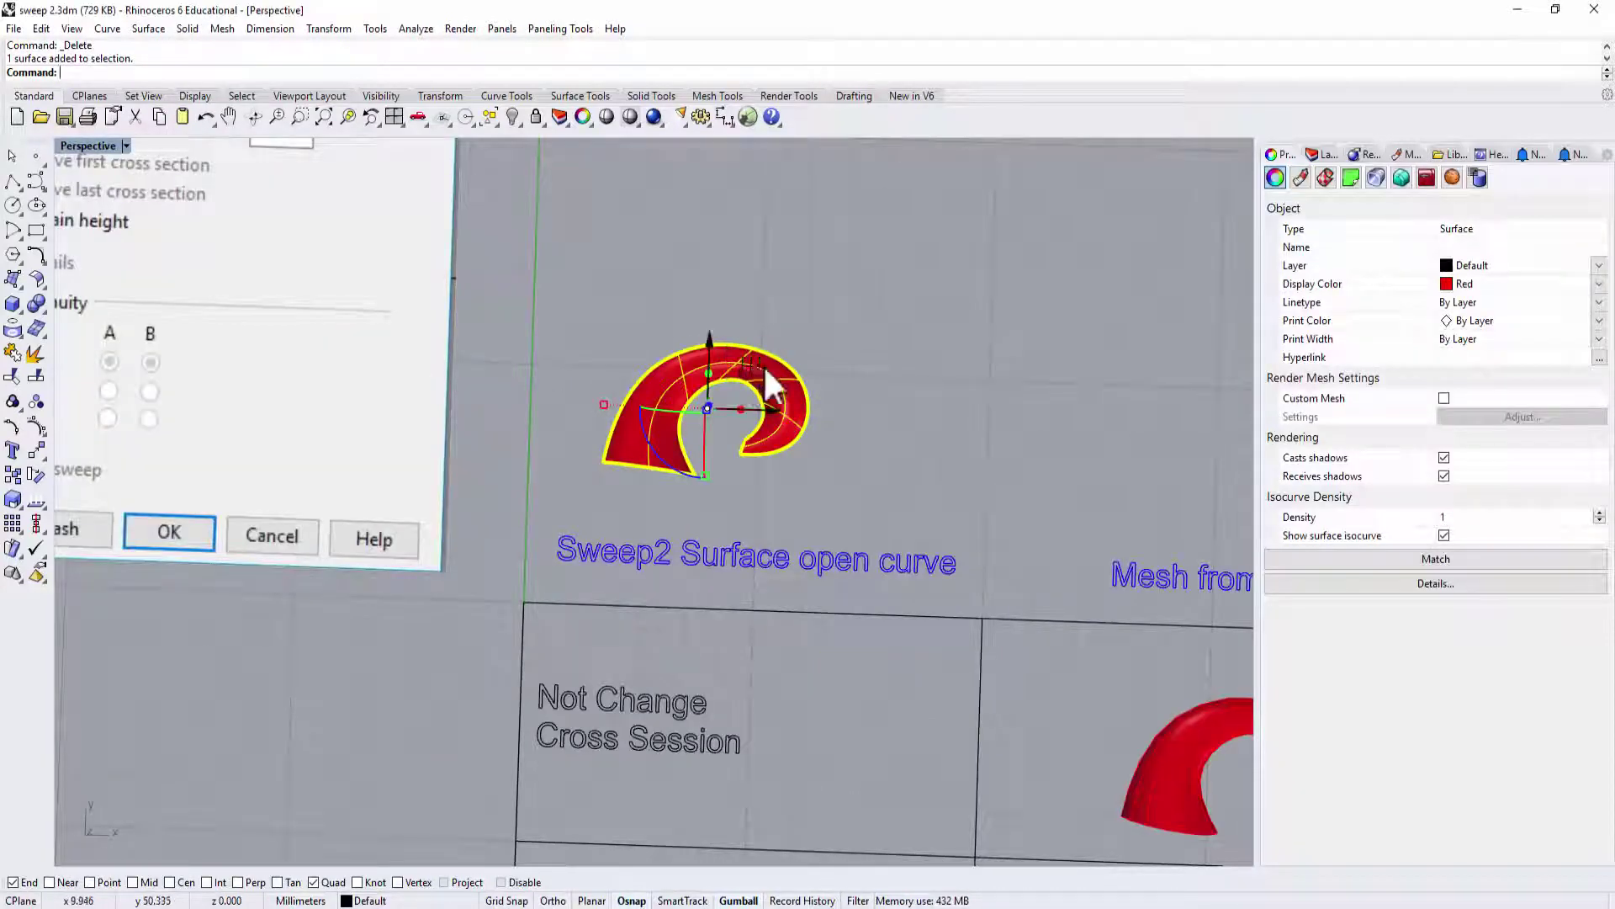
pyautogui.moveTo(772, 388); pyautogui.dragTo(887, 684)
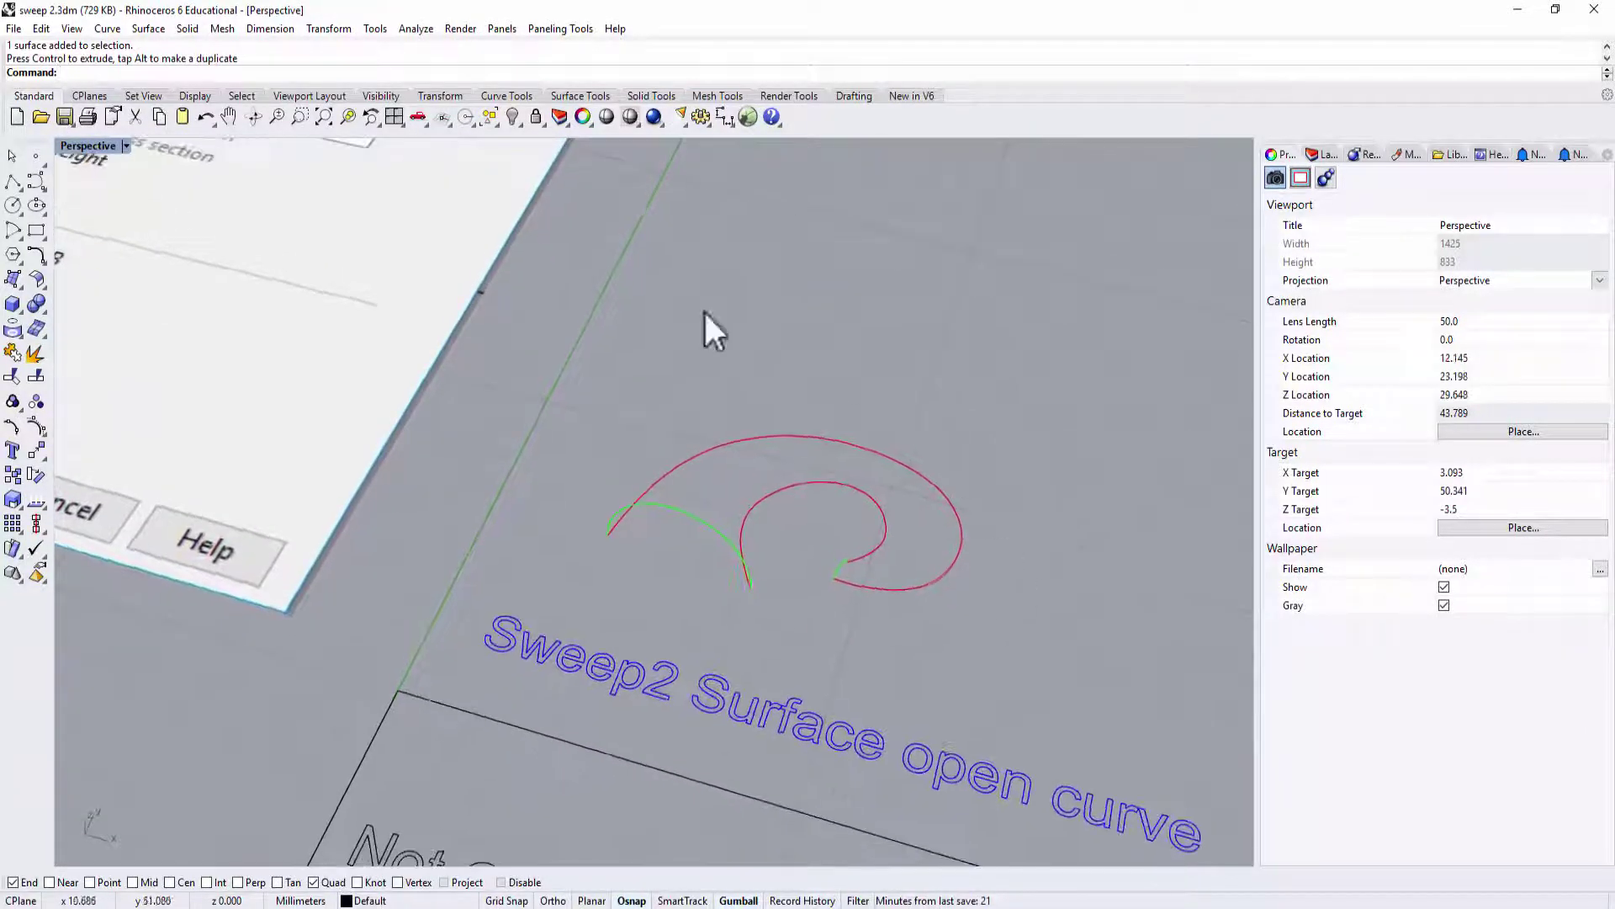
# Sweep the inner and outer spirals through both green curves, rebuilding cross sections to 12 points
pyautogui.click(148, 28)
pyautogui.click(155, 106)
pyautogui.click(766, 498)
pyautogui.click(761, 433)
pyautogui.click(711, 526)
pyautogui.click(836, 567)
pyautogui.press('Return')
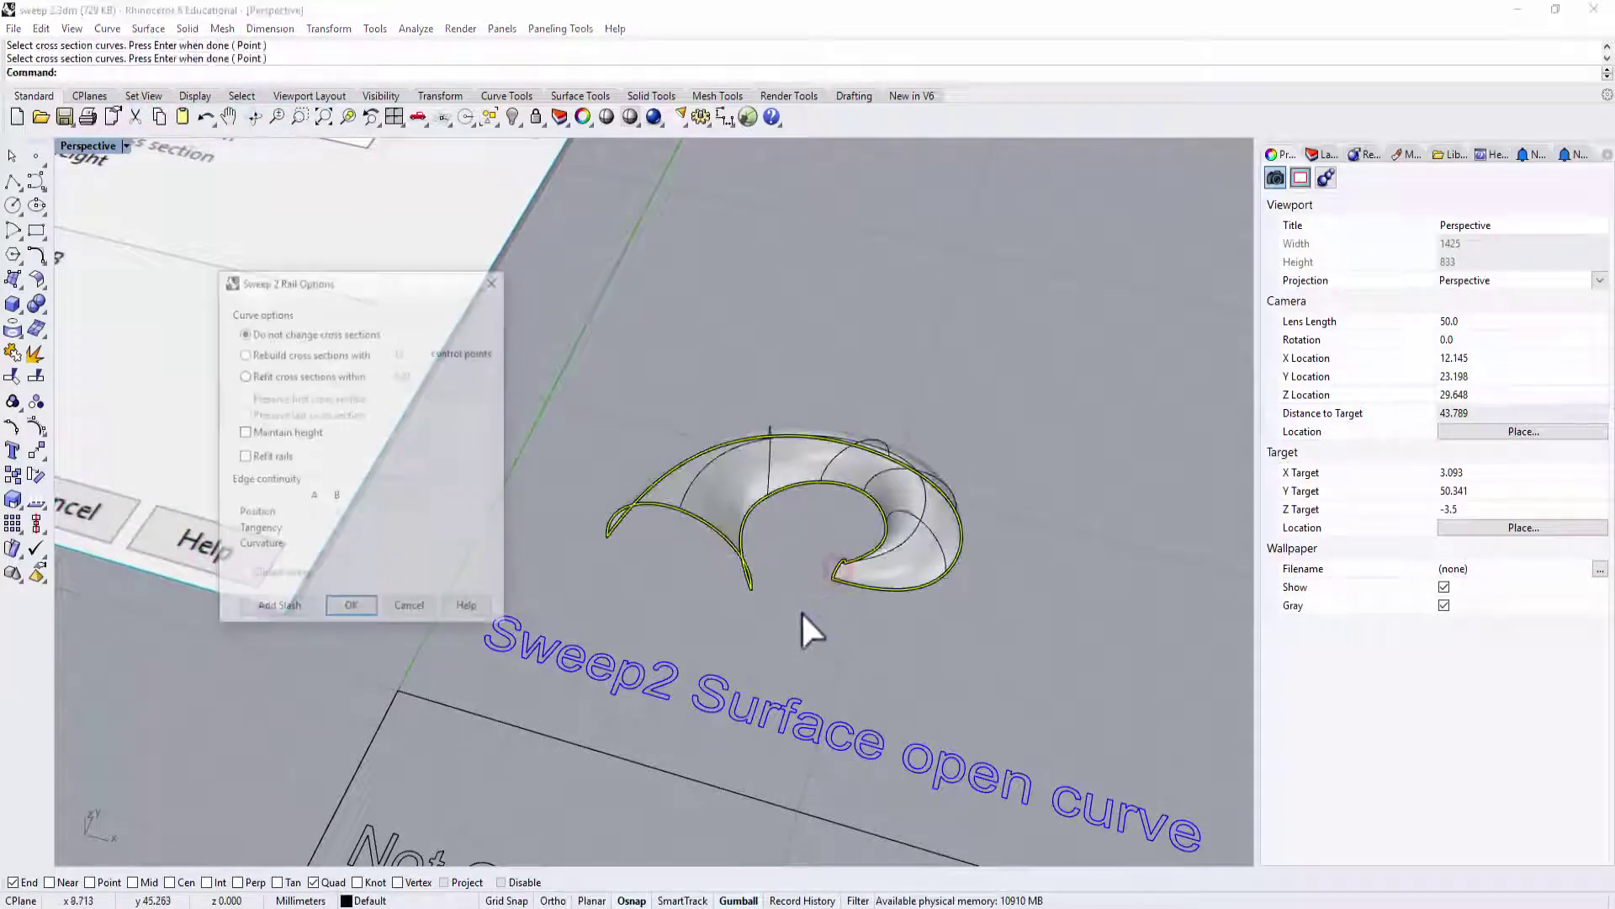
pyautogui.click(244, 354)
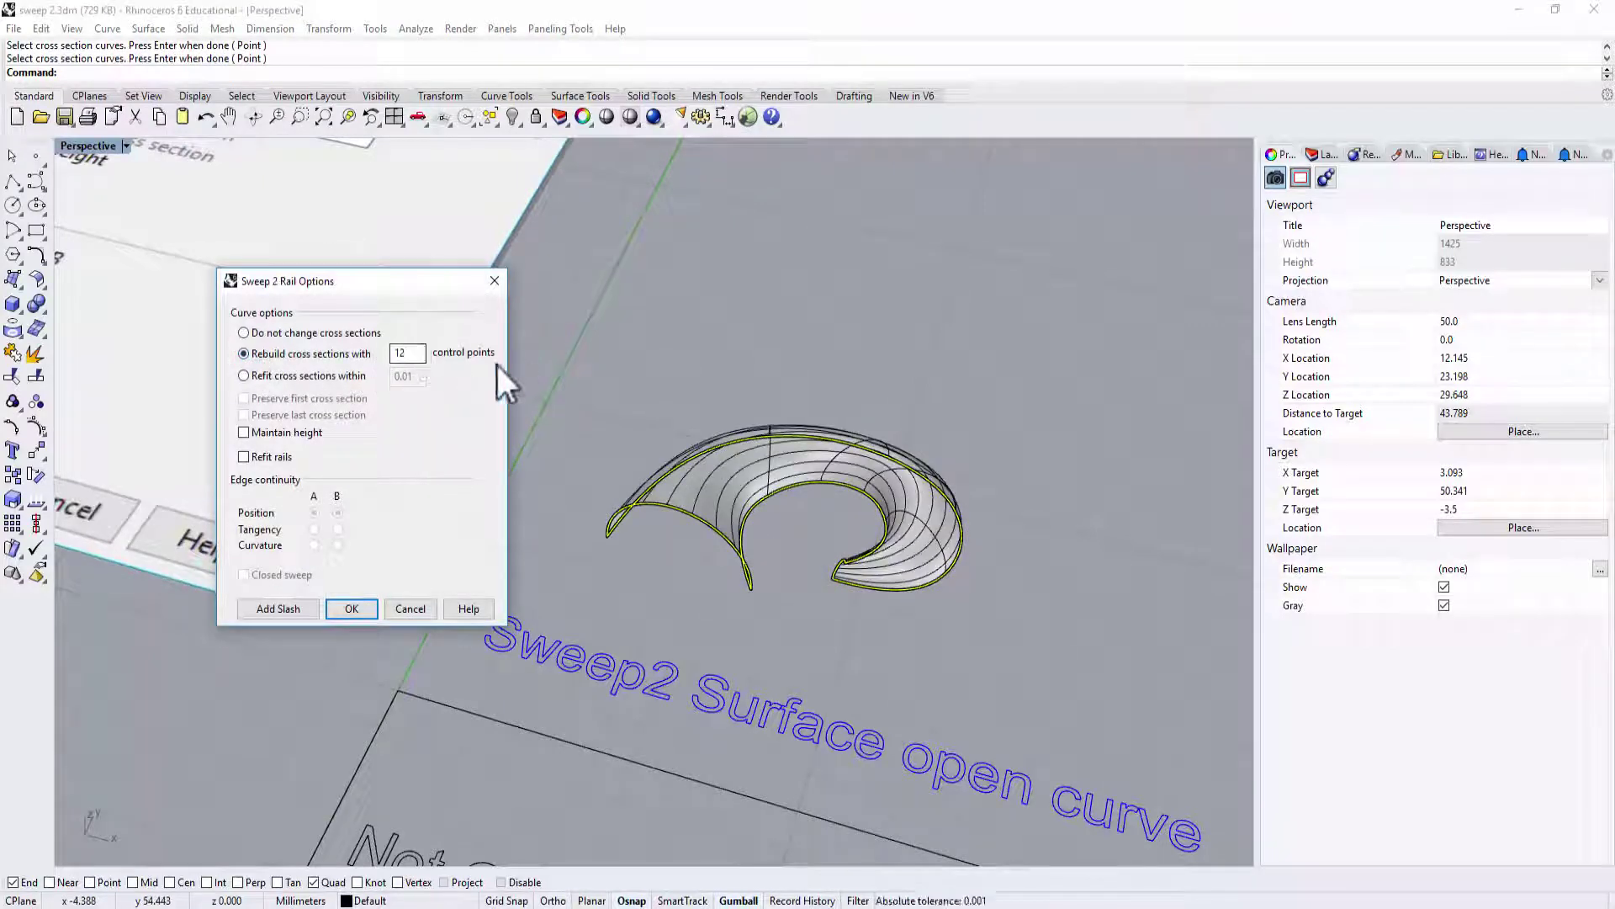
# Orbit around the green rebuilt sweep beside the red sample in the Change Cross Session cell
pyautogui.moveTo(819, 477); pyautogui.dragTo(864, 549, button='right')
pyautogui.scroll(2, 864, 549)
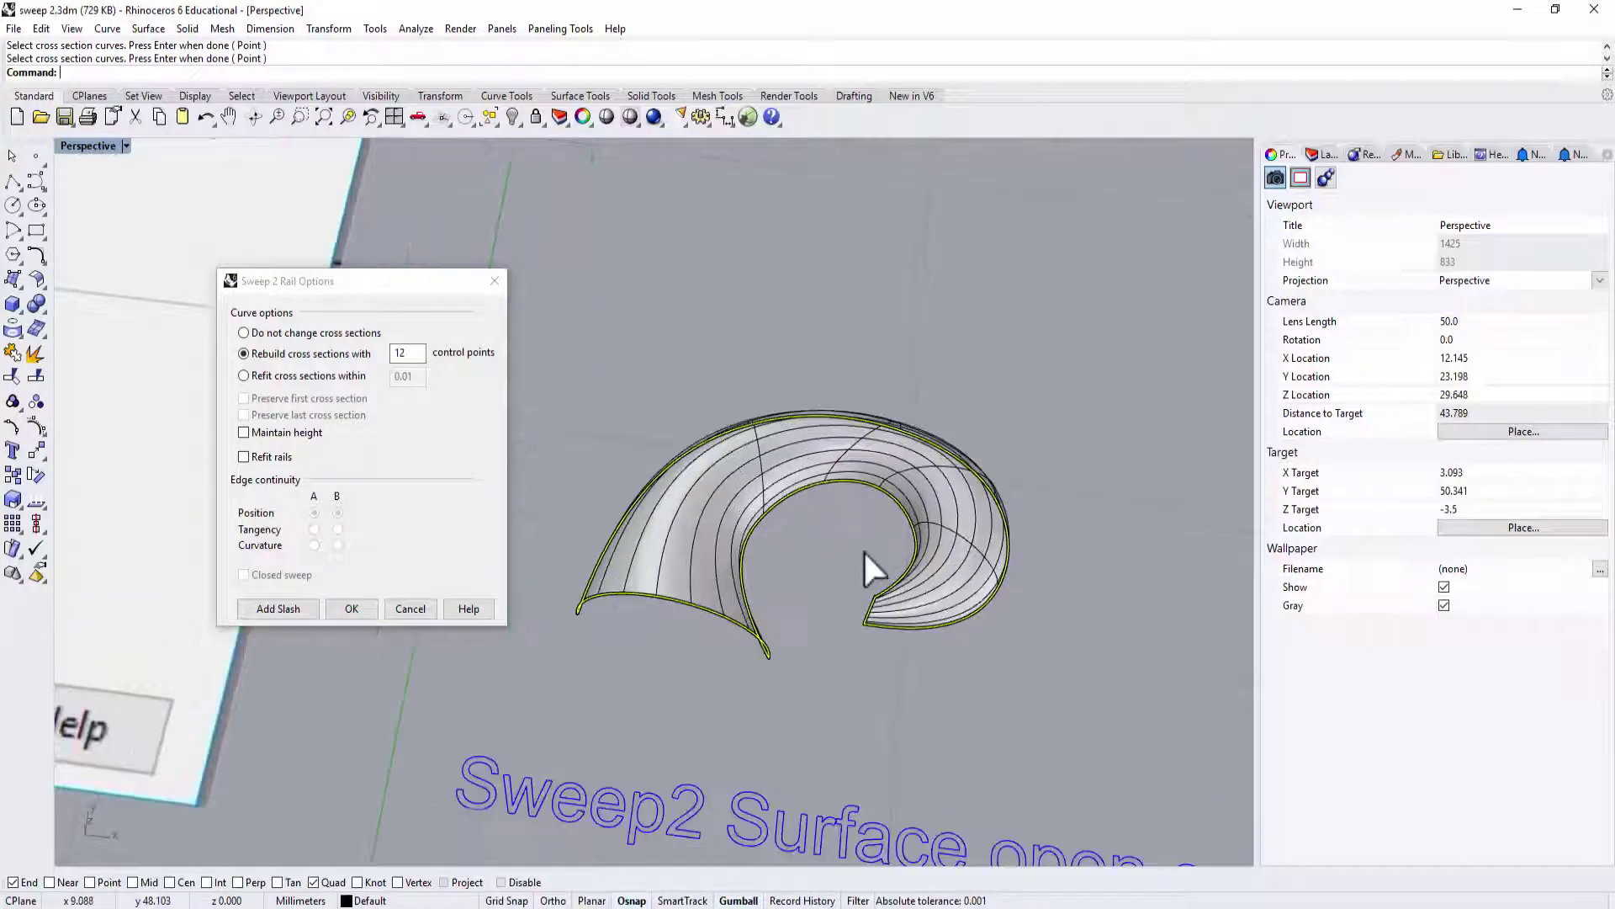
pyautogui.moveTo(653, 579); pyautogui.dragTo(734, 515, button='right')
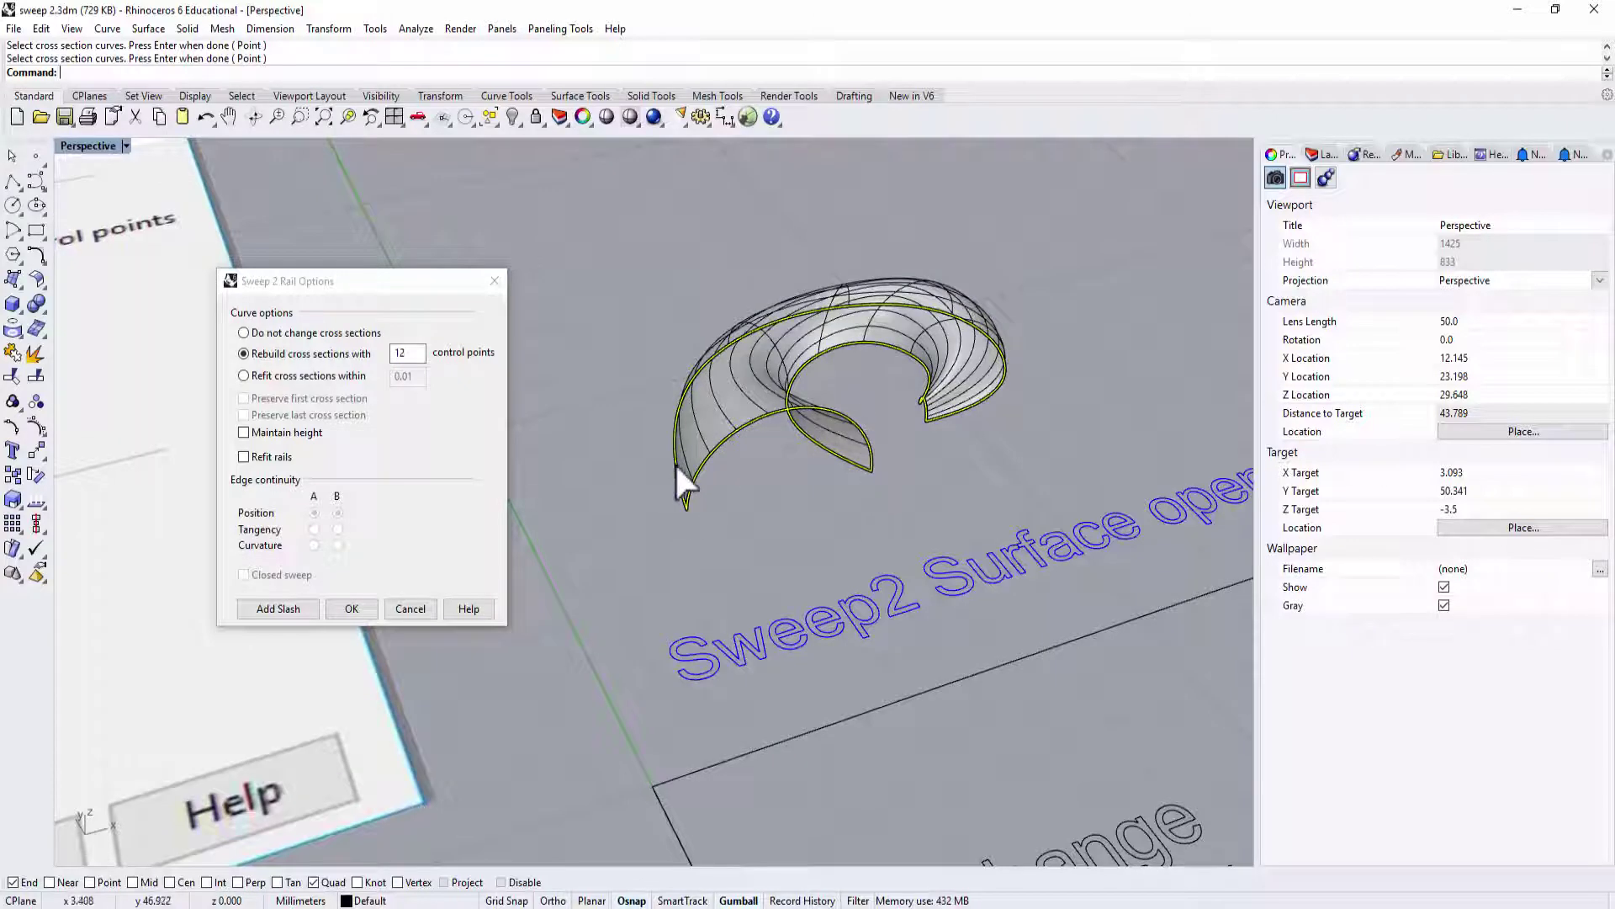
pyautogui.moveTo(747, 418); pyautogui.dragTo(757, 421, button='right')
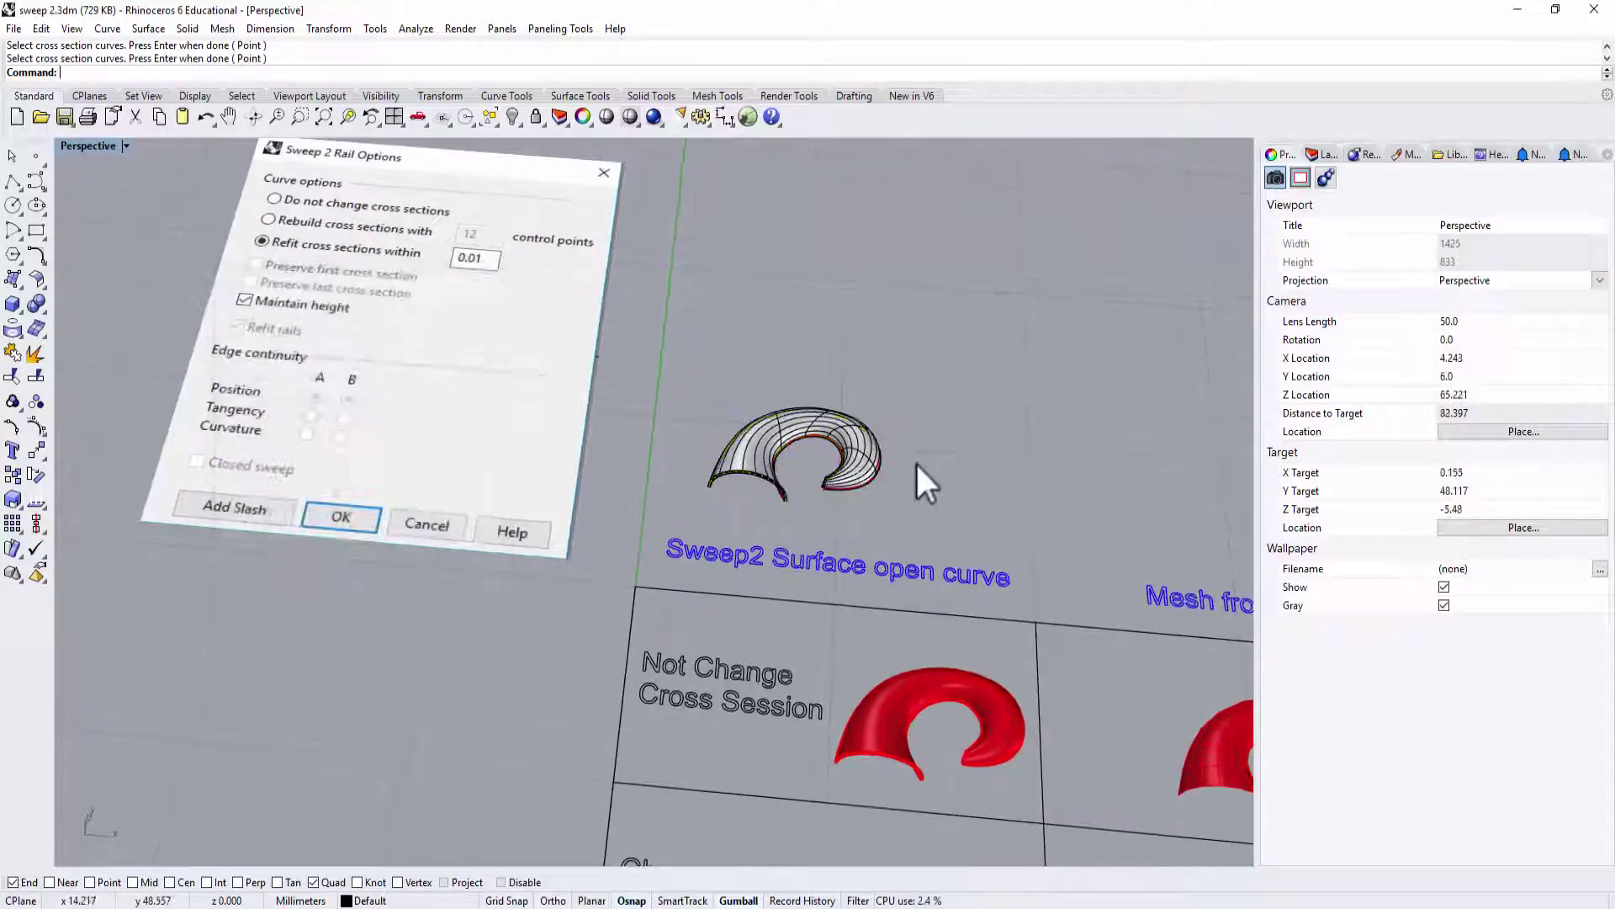
pyautogui.scroll(2, 894, 473)
pyautogui.click(837, 454)
pyautogui.click(959, 498)
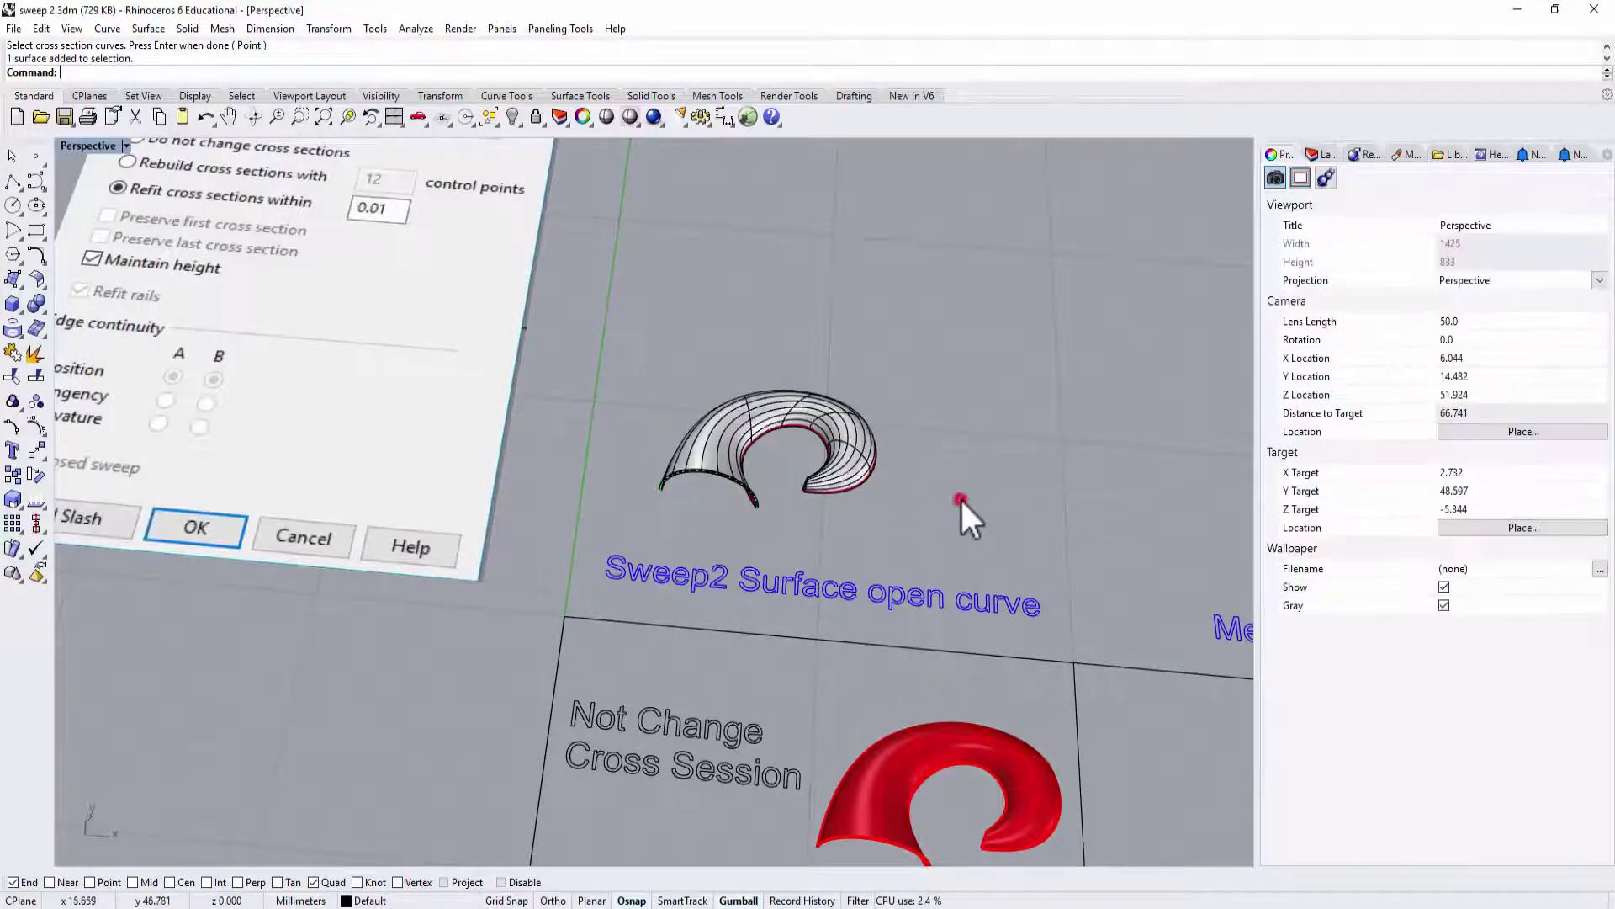
pyautogui.keyDown('shift'); pyautogui.moveTo(961, 500); pyautogui.dragTo(883, 593, button='right'); pyautogui.keyUp('shift')
pyautogui.keyDown('shift'); pyautogui.moveTo(865, 307); pyautogui.dragTo(891, 385, button='right'); pyautogui.keyUp('shift')
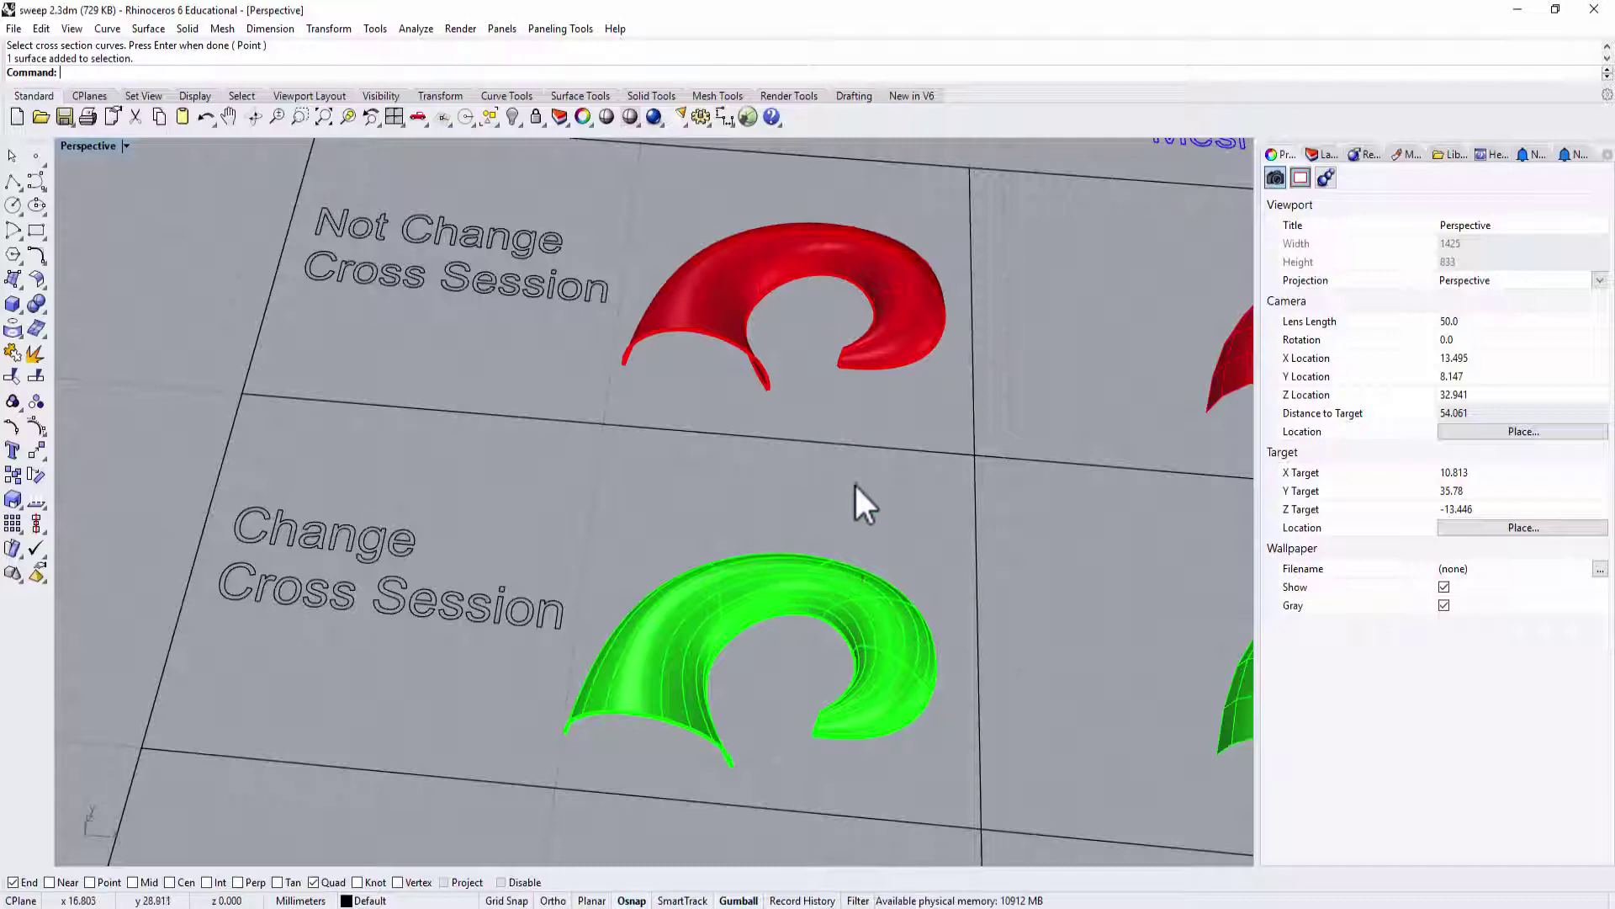
# Delete the trial wireframe sweep surface, leaving the spiral rails and green cross sections bare
pyautogui.scroll(-5, 855, 482)
pyautogui.press('Return')
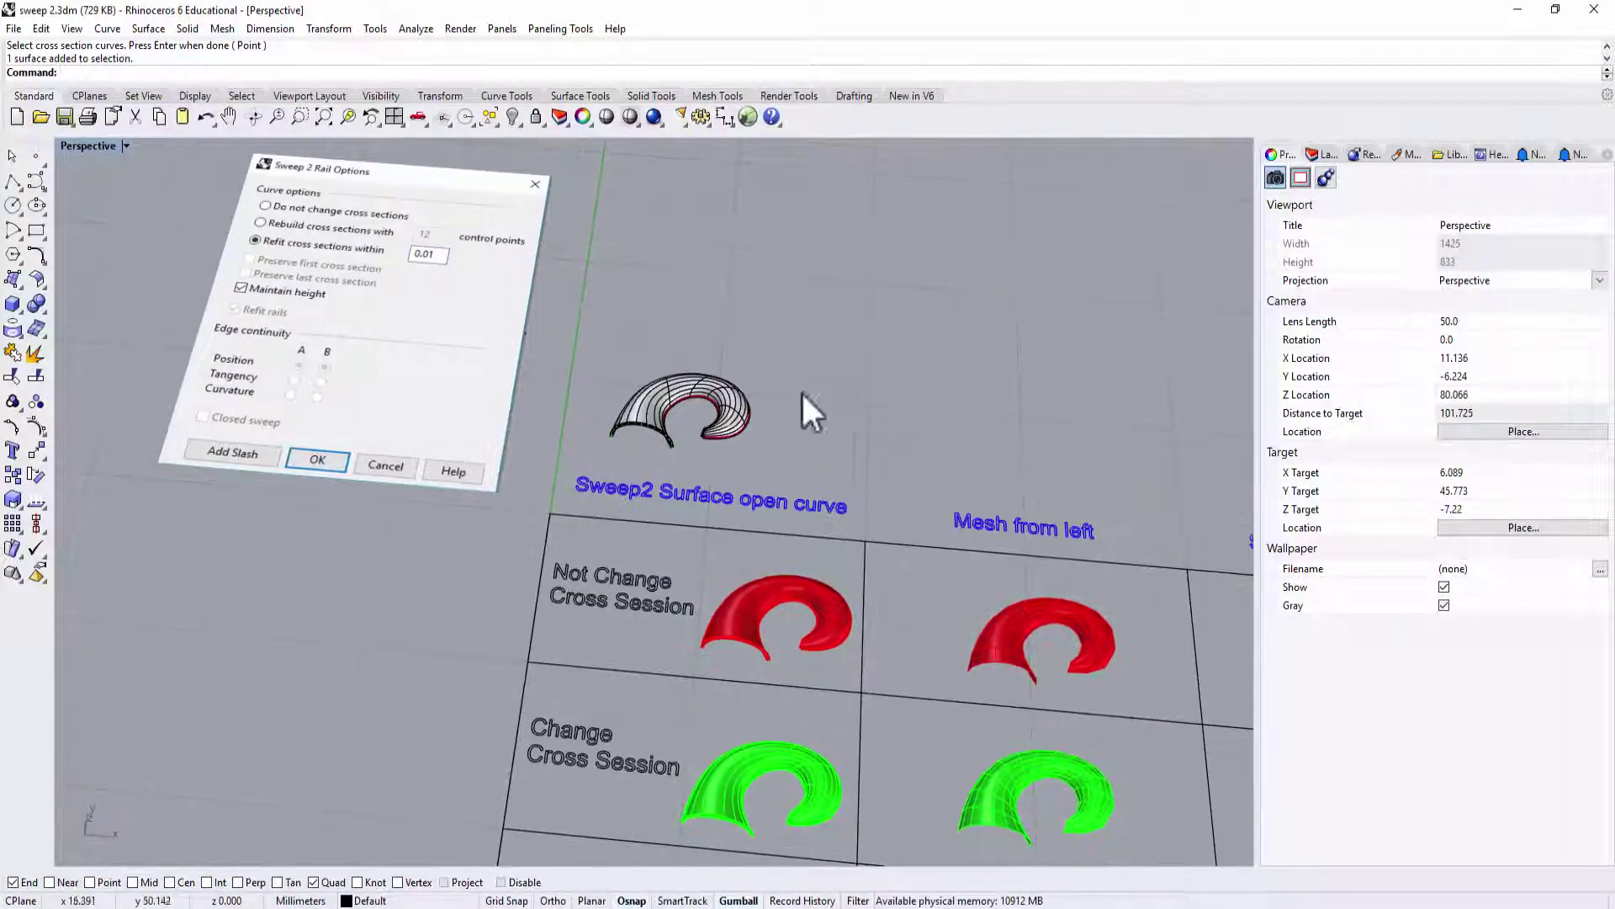
pyautogui.scroll(4, 737, 400)
pyautogui.click(735, 404)
pyautogui.press('Delete')
pyautogui.moveTo(745, 459); pyautogui.dragTo(724, 377, button='right')
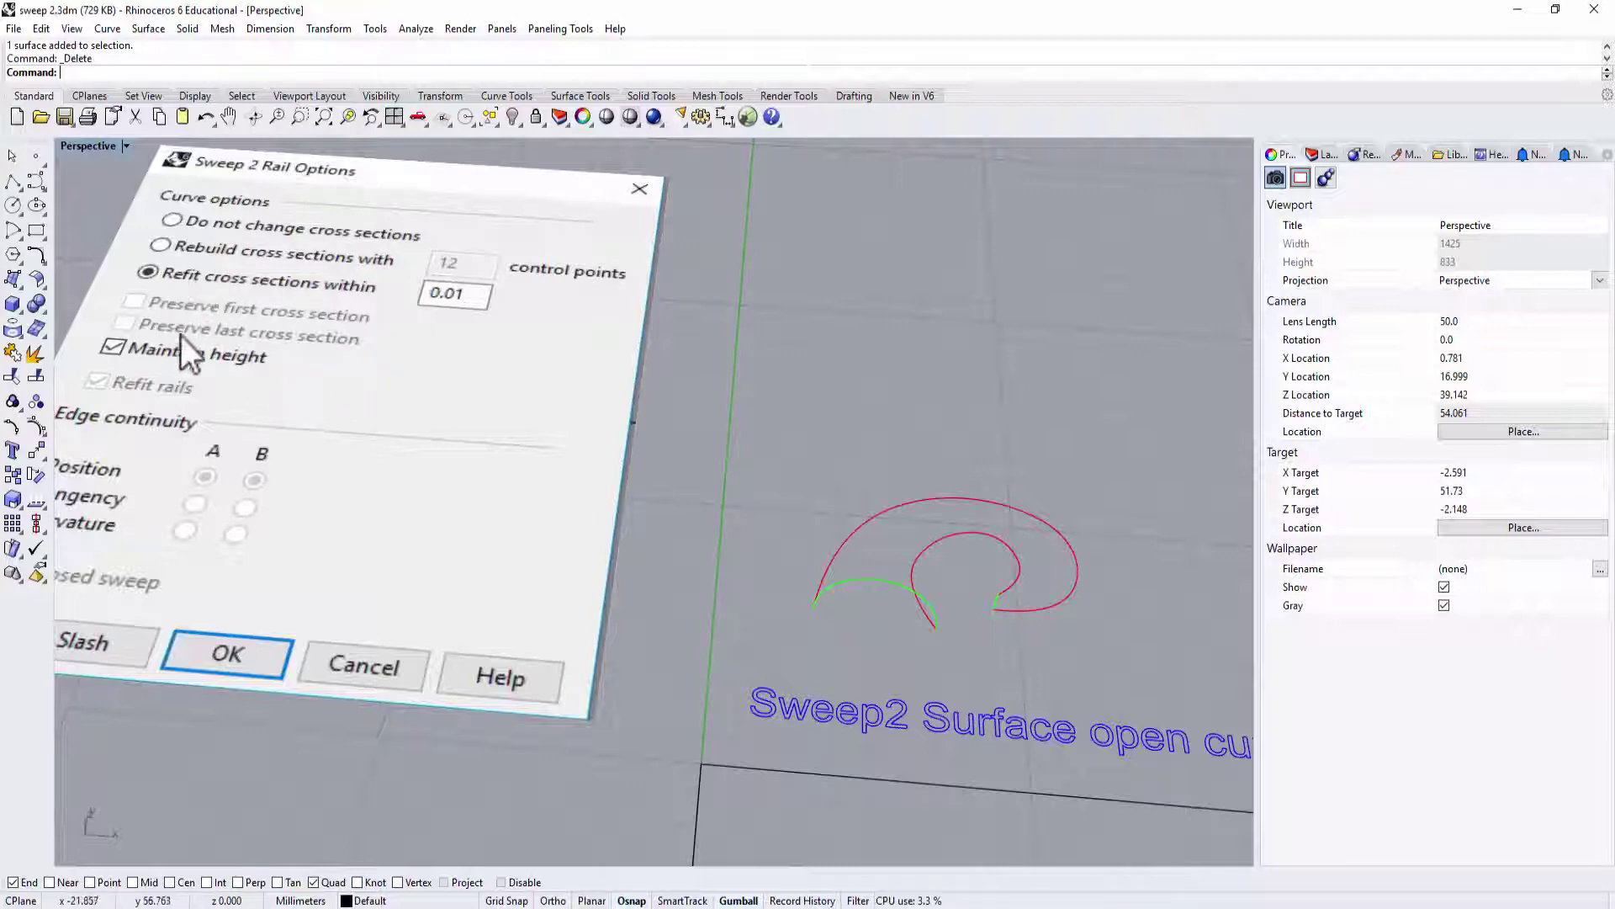
pyautogui.keyDown('shift'); pyautogui.moveTo(214, 372); pyautogui.dragTo(558, 488, button='right'); pyautogui.keyUp('shift')
pyautogui.scroll(-3, 901, 476)
pyautogui.moveTo(901, 476); pyautogui.dragTo(702, 438, button='right')
pyautogui.scroll(5, 719, 471)
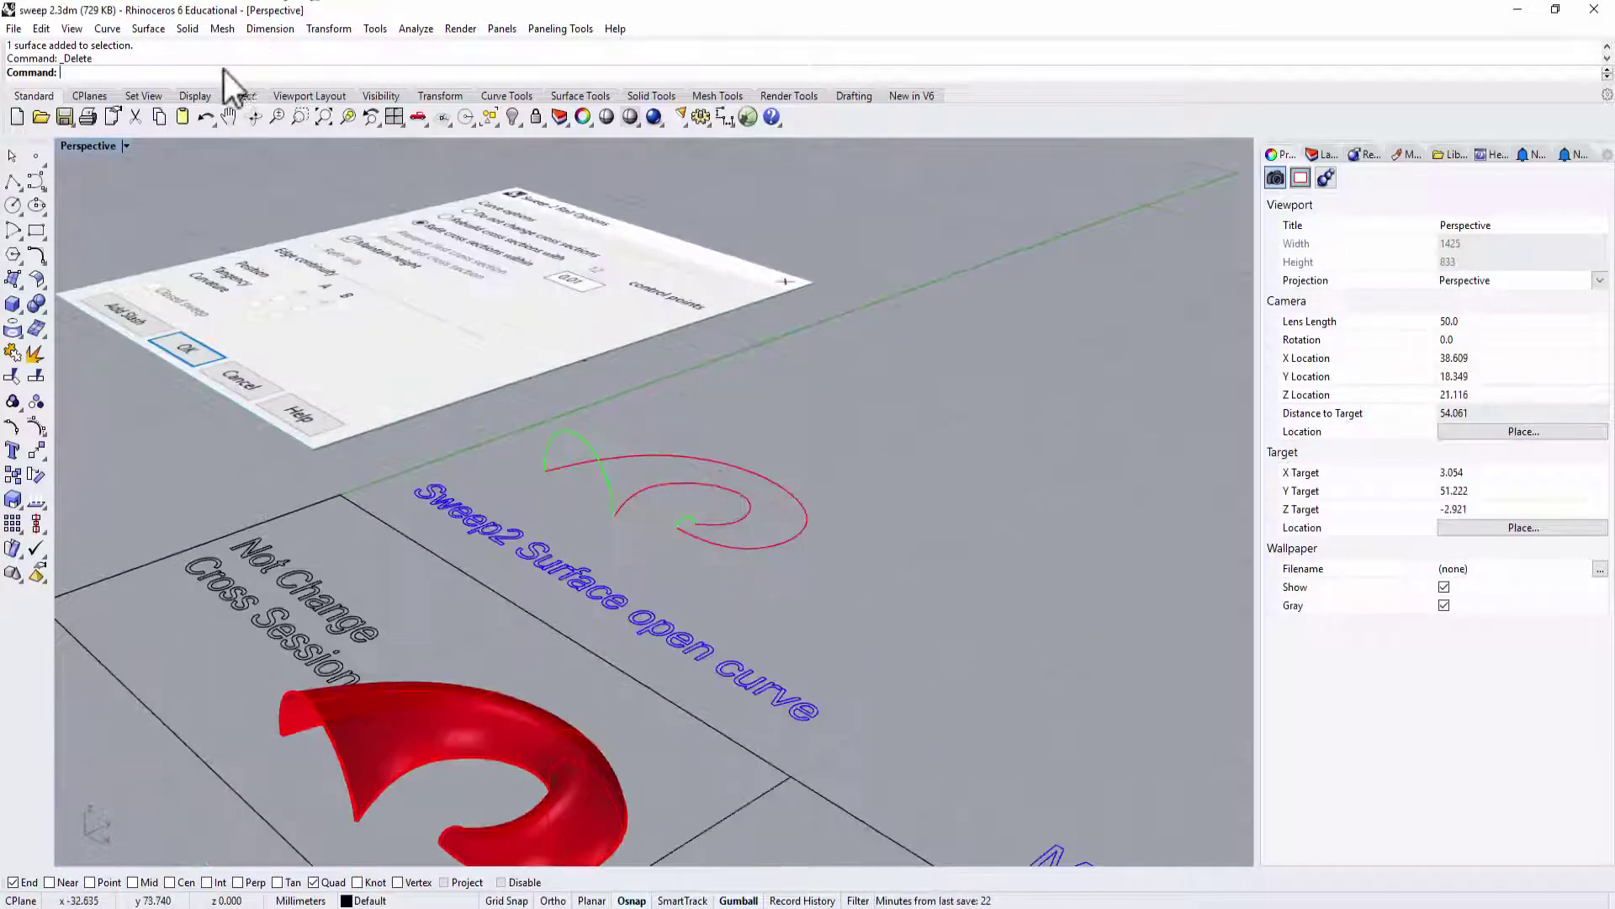
# Sweep the inner and outer spirals with the green arc, 12-point rebuild and Maintain height checked
pyautogui.click(155, 28)
pyautogui.click(181, 105)
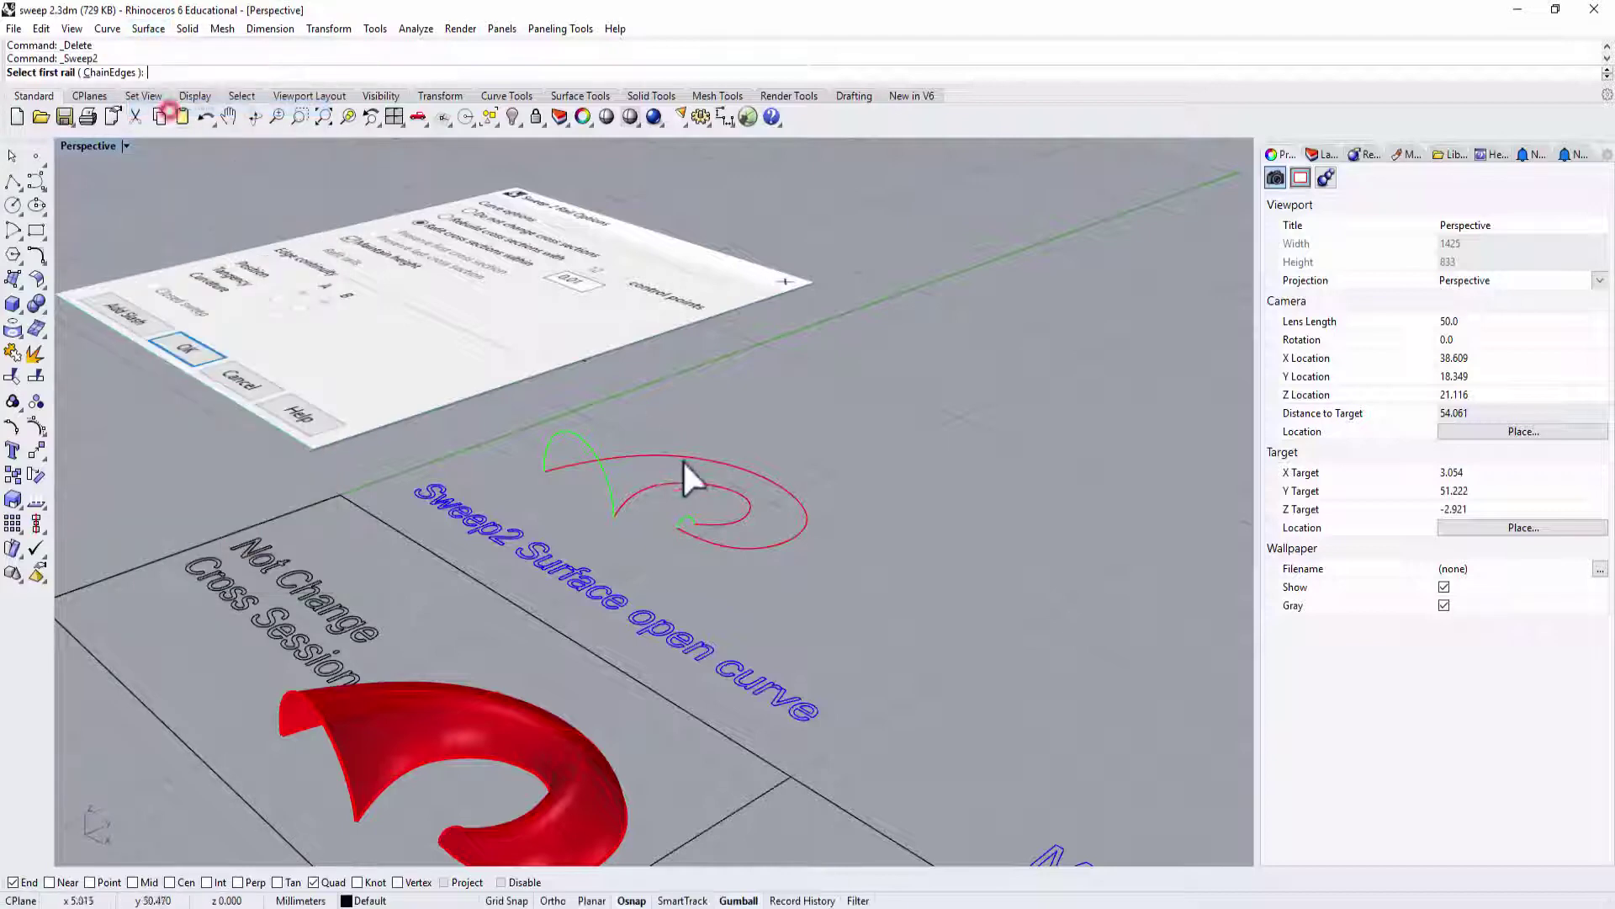
pyautogui.click(701, 484)
pyautogui.click(707, 457)
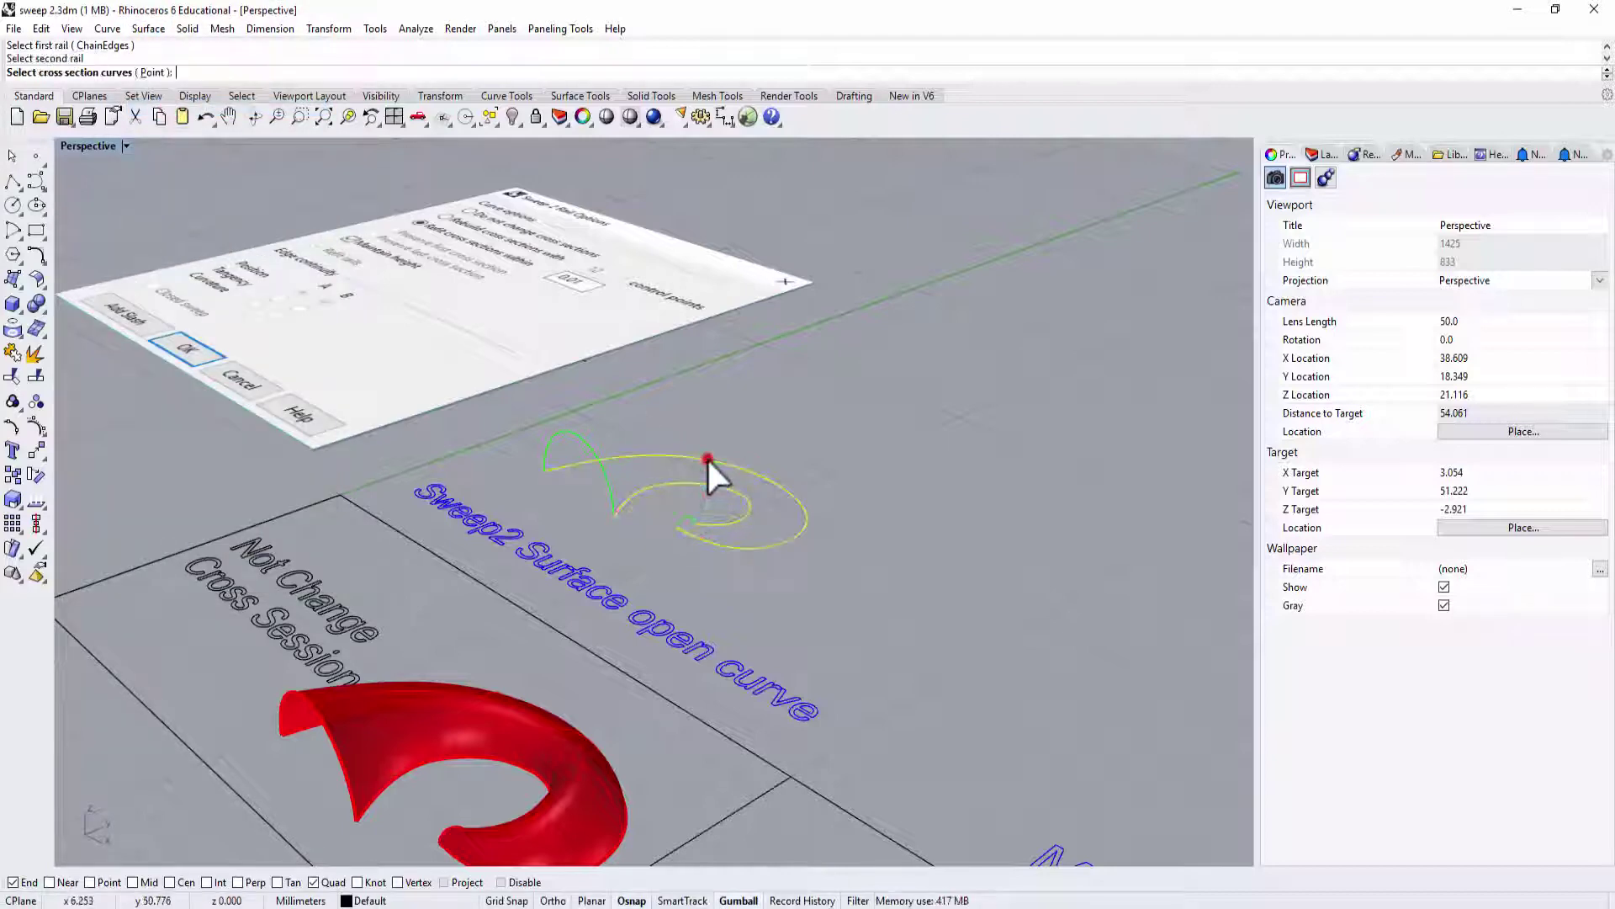
pyautogui.click(589, 446)
pyautogui.press('Return')
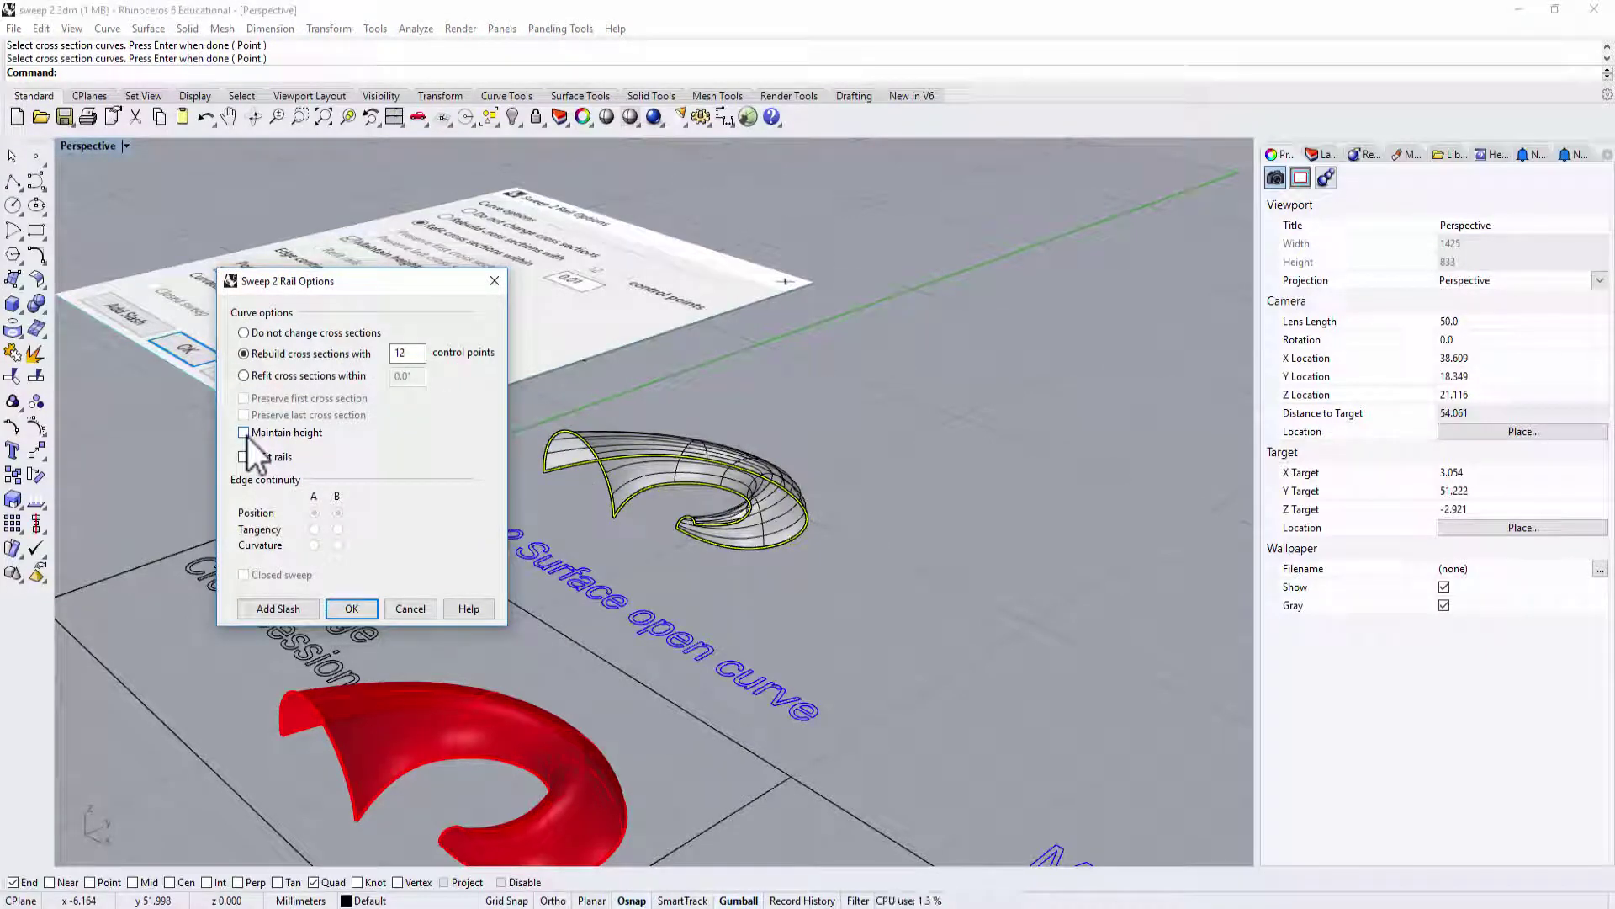
pyautogui.click(245, 433)
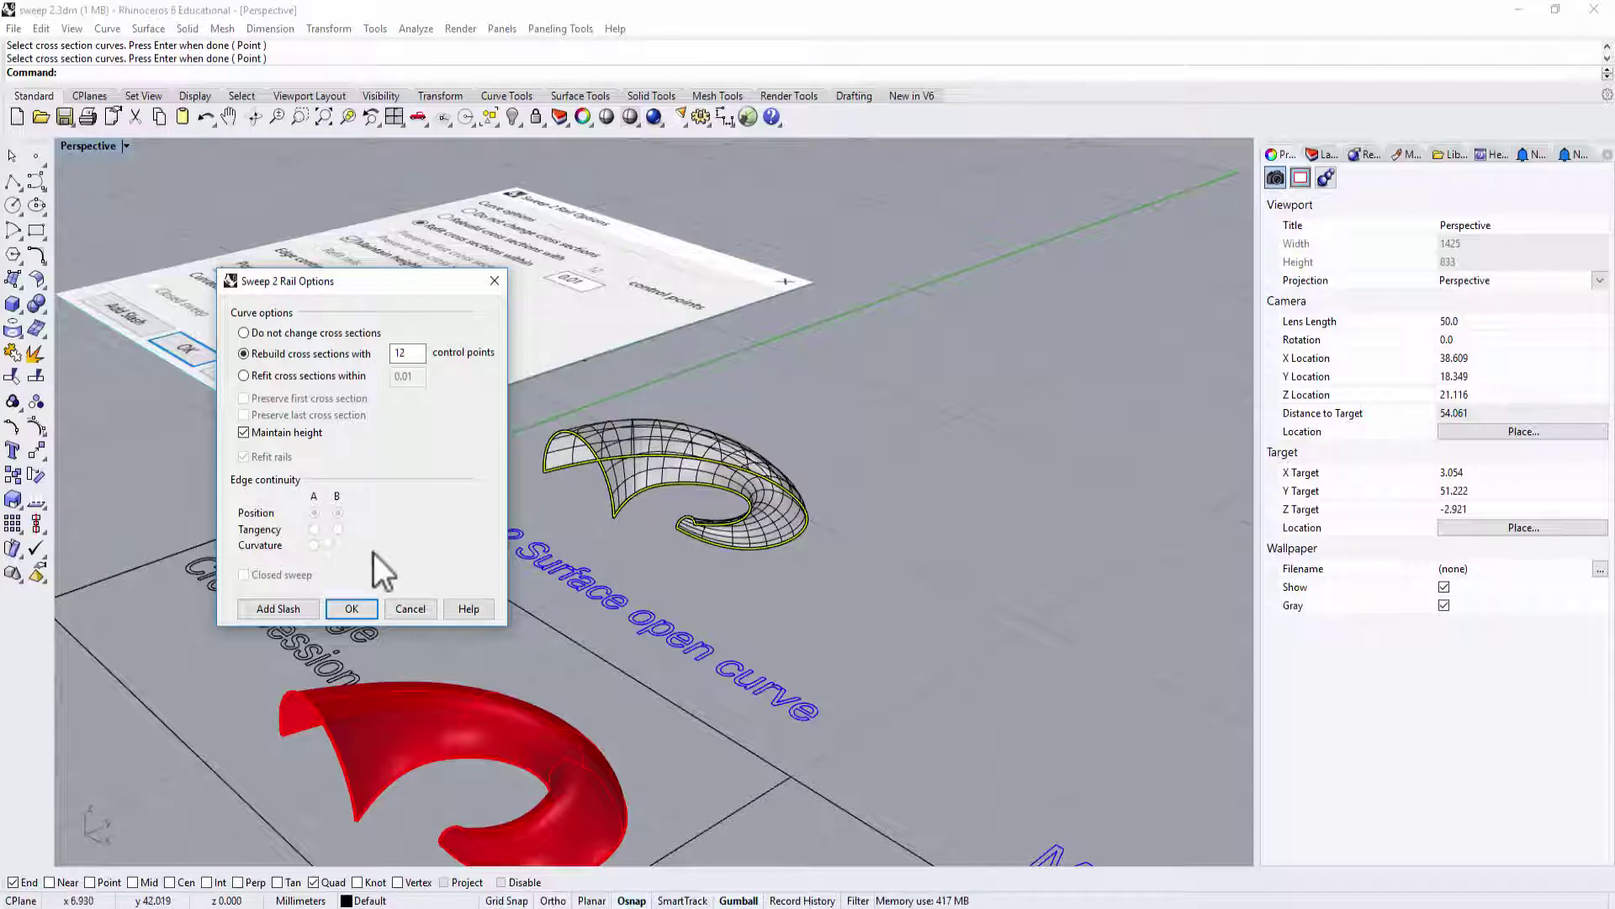
pyautogui.click(350, 608)
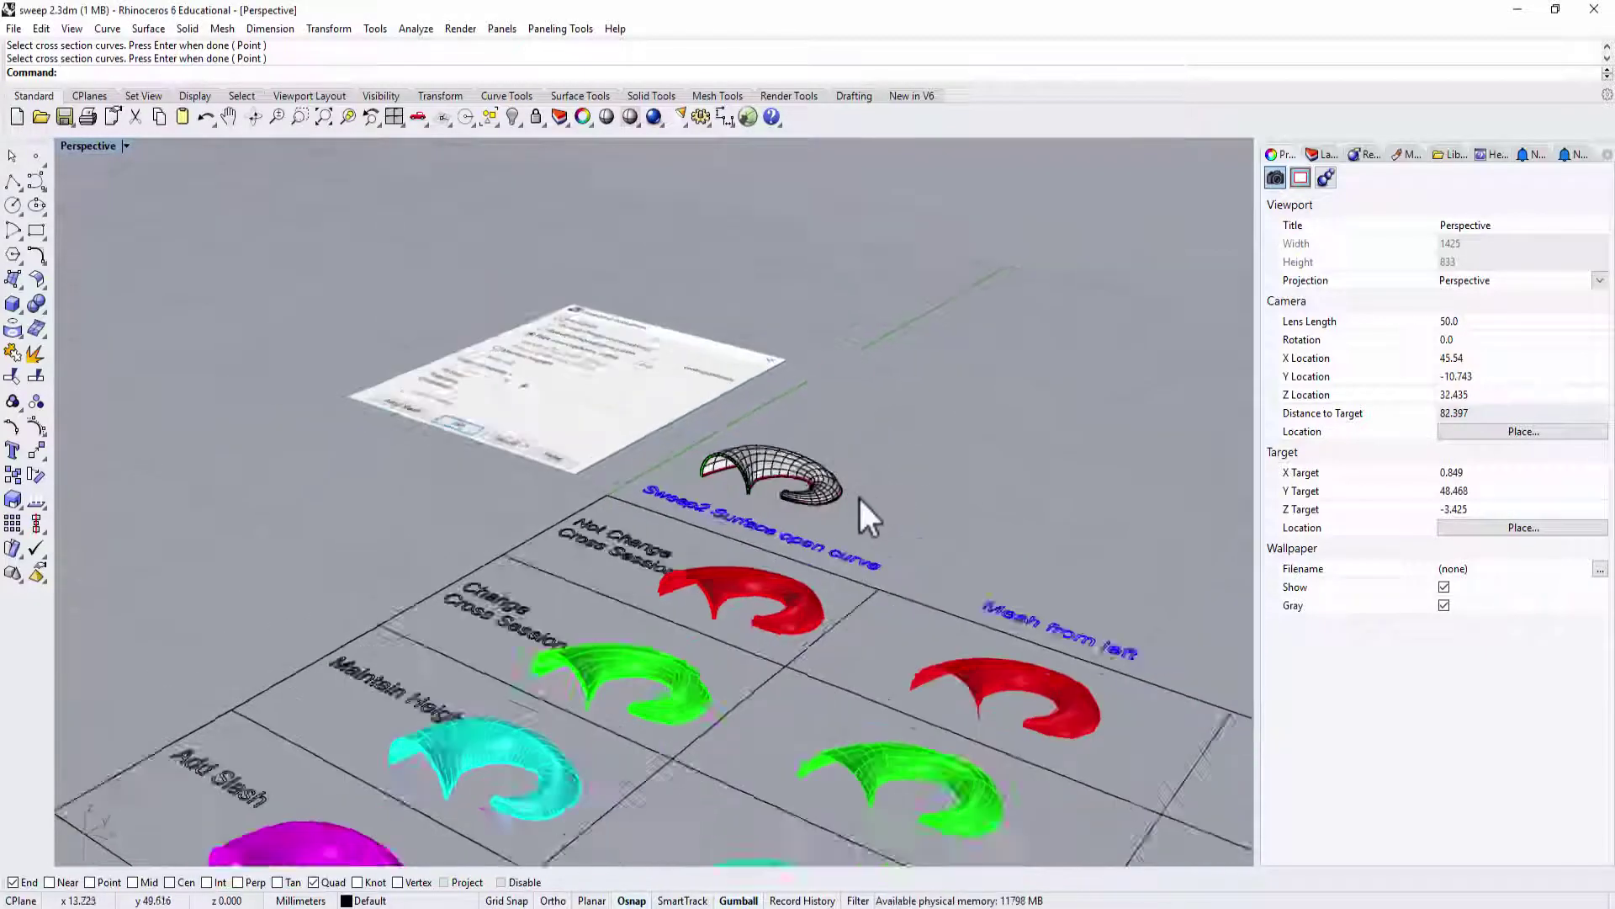
# Inspect the green and cyan Maintain Height sweeps by selecting them and orbiting the grid
pyautogui.scroll(3, 858, 496)
pyautogui.keyDown('shift'); pyautogui.moveTo(781, 545); pyautogui.dragTo(913, 364, button='right'); pyautogui.keyUp('shift')
pyautogui.moveTo(675, 534); pyautogui.dragTo(669, 538, button='right')
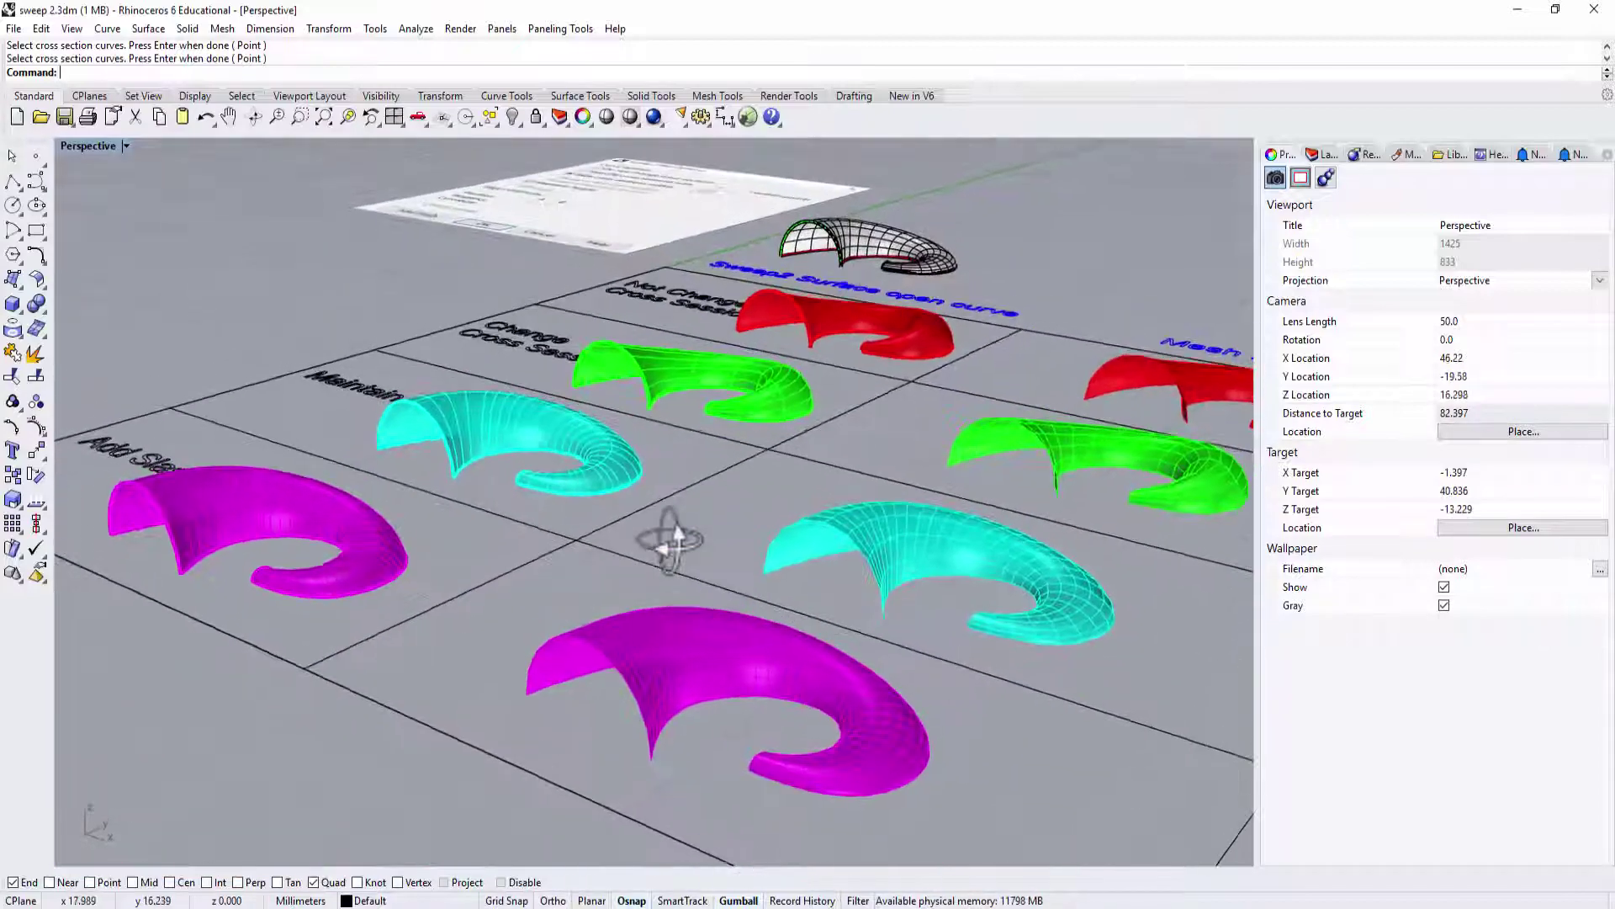
pyautogui.scroll(3, 673, 451)
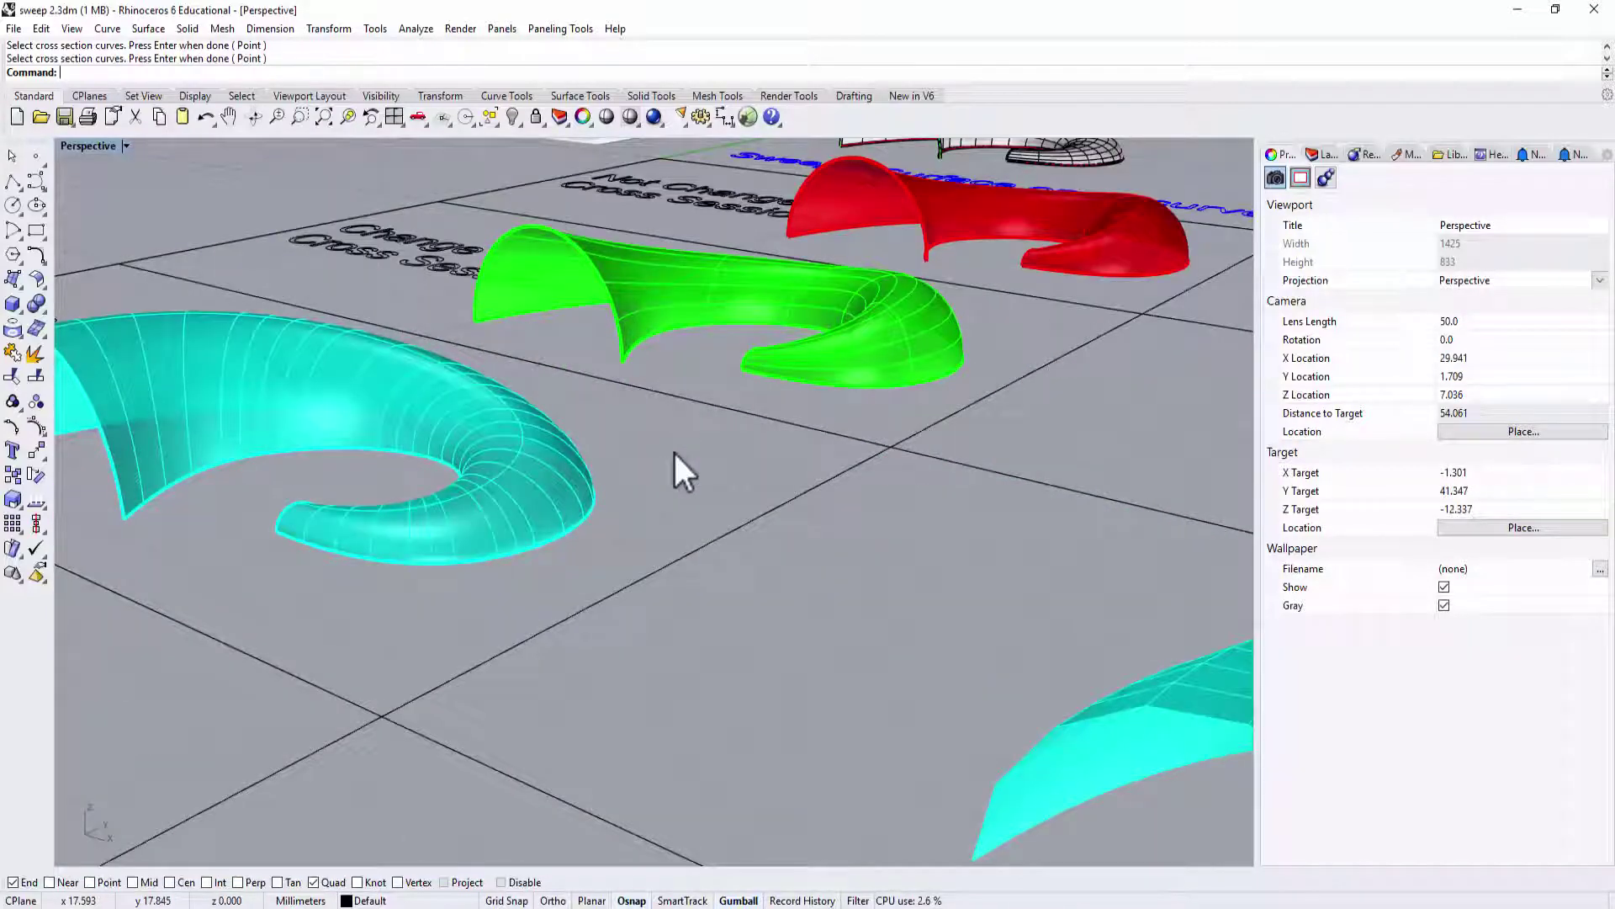
pyautogui.click(760, 335)
pyautogui.click(725, 457)
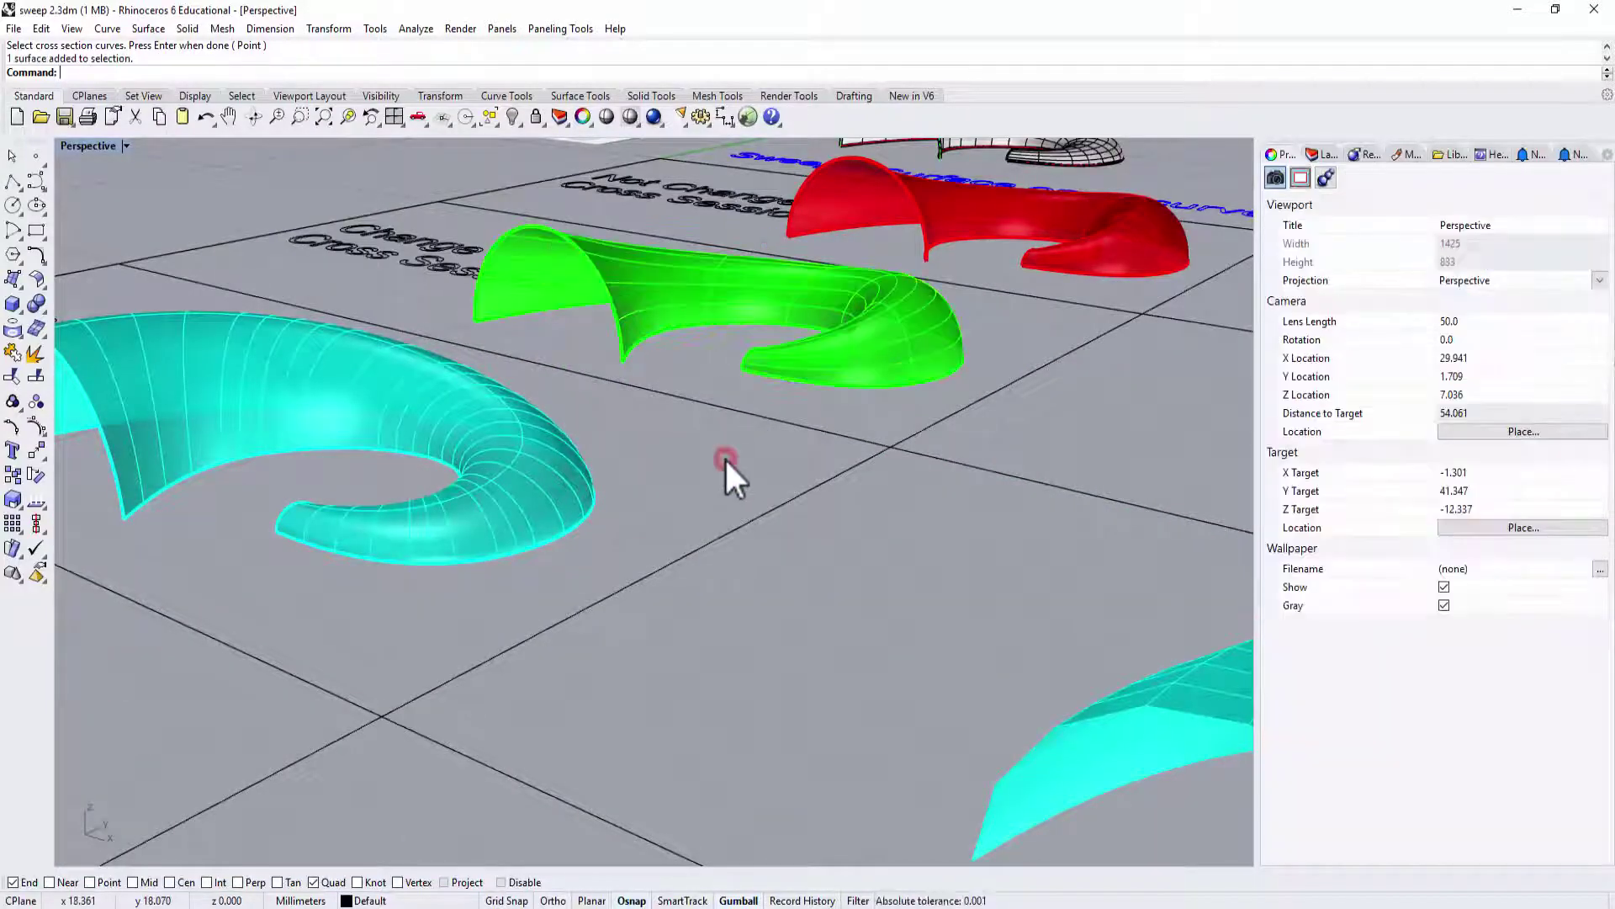
pyautogui.scroll(-2, 725, 457)
pyautogui.click(623, 488)
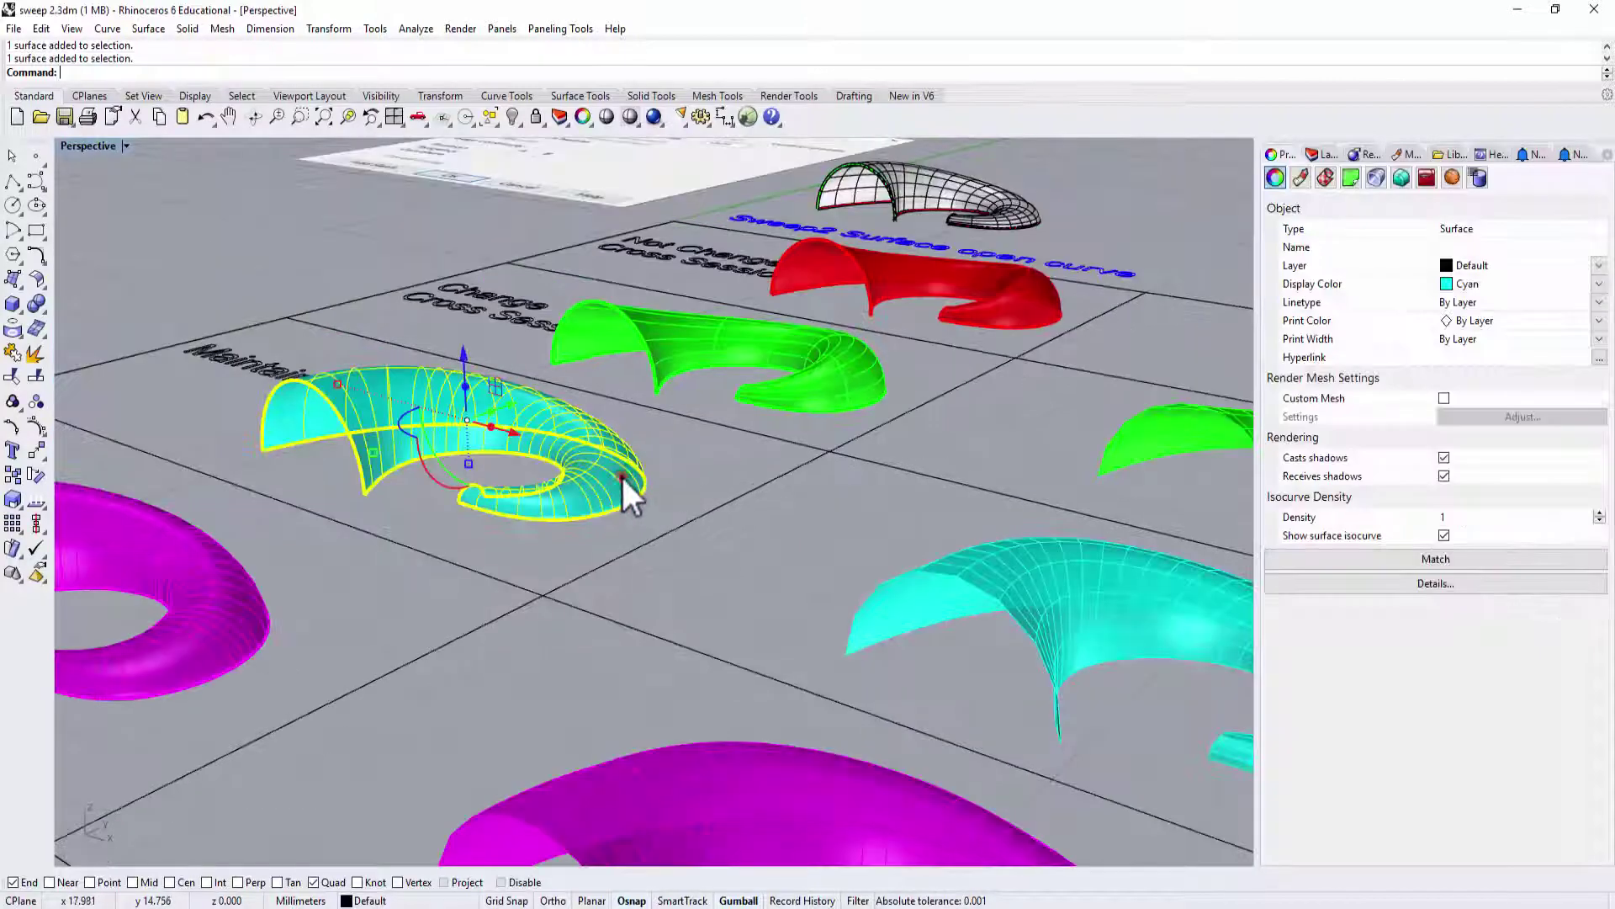
pyautogui.moveTo(685, 461); pyautogui.dragTo(683, 462, button='right')
pyautogui.click(681, 460)
# Select the wireframe sweep surface above the Sweep2 Surface open curve heading
pyautogui.moveTo(441, 435); pyautogui.dragTo(419, 421, button='right')
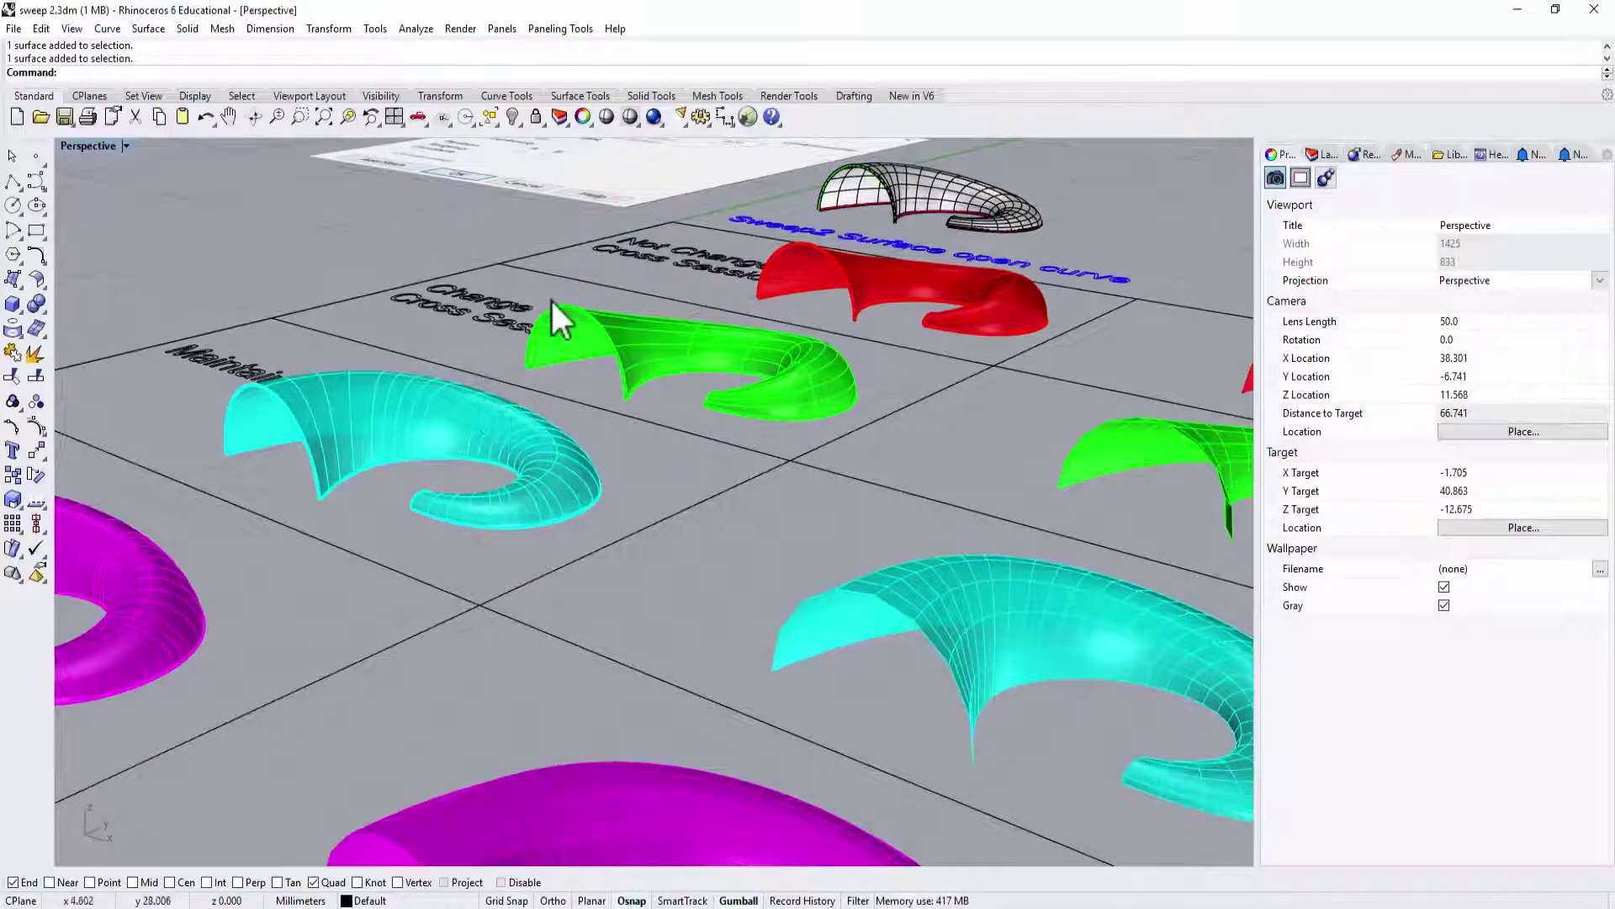
pyautogui.moveTo(714, 339); pyautogui.dragTo(690, 395, button='right')
pyautogui.scroll(4, 633, 673)
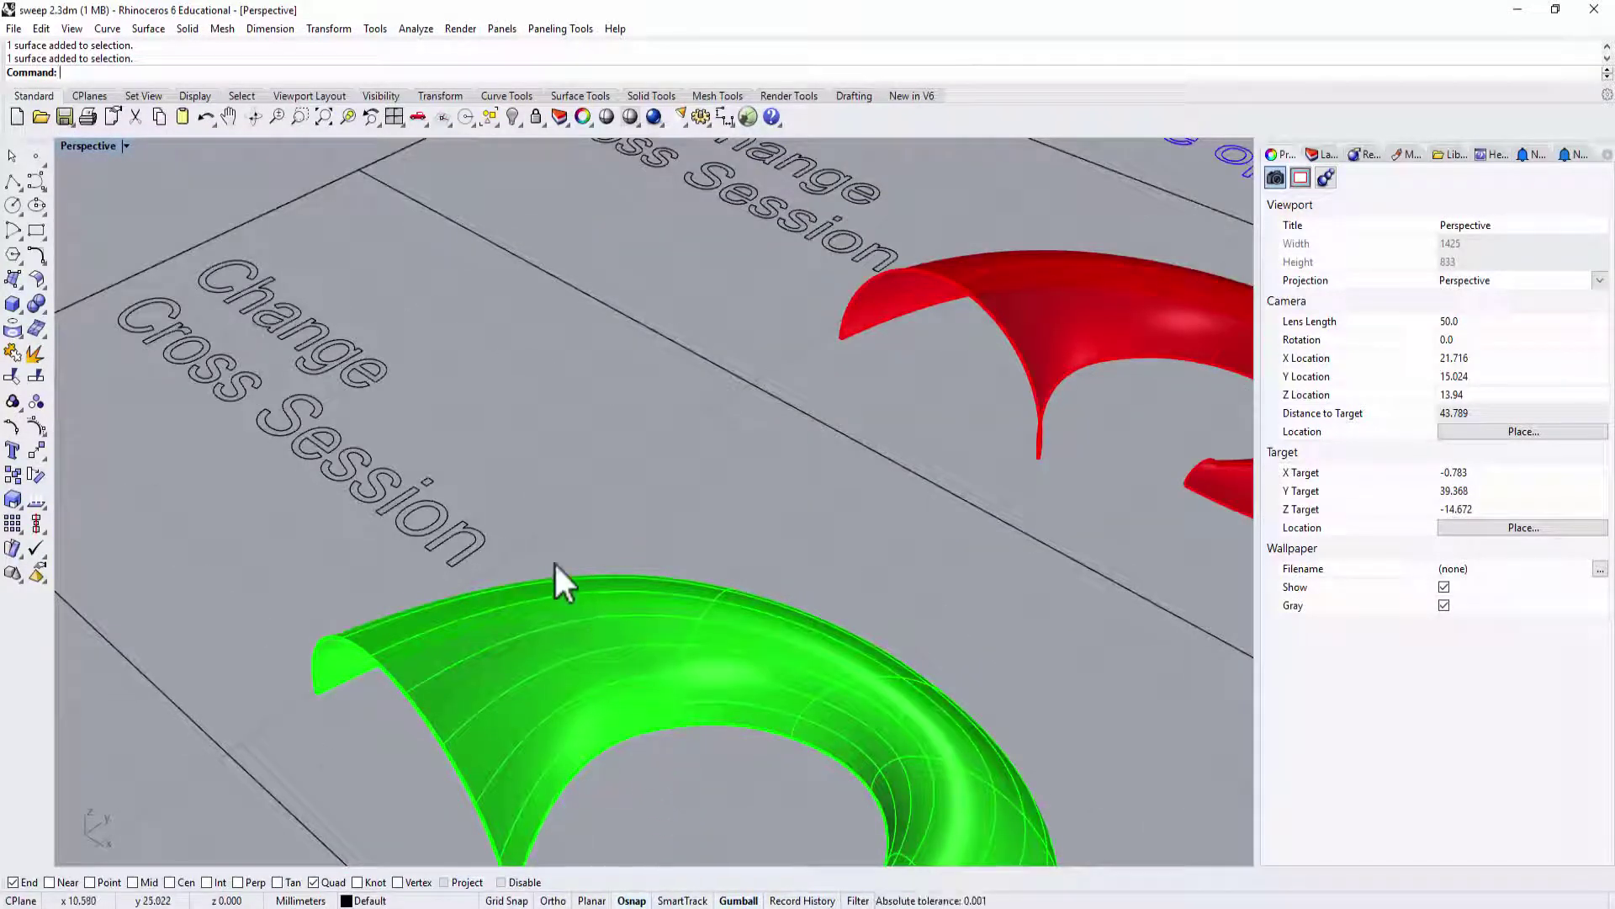
pyautogui.scroll(-10, 553, 562)
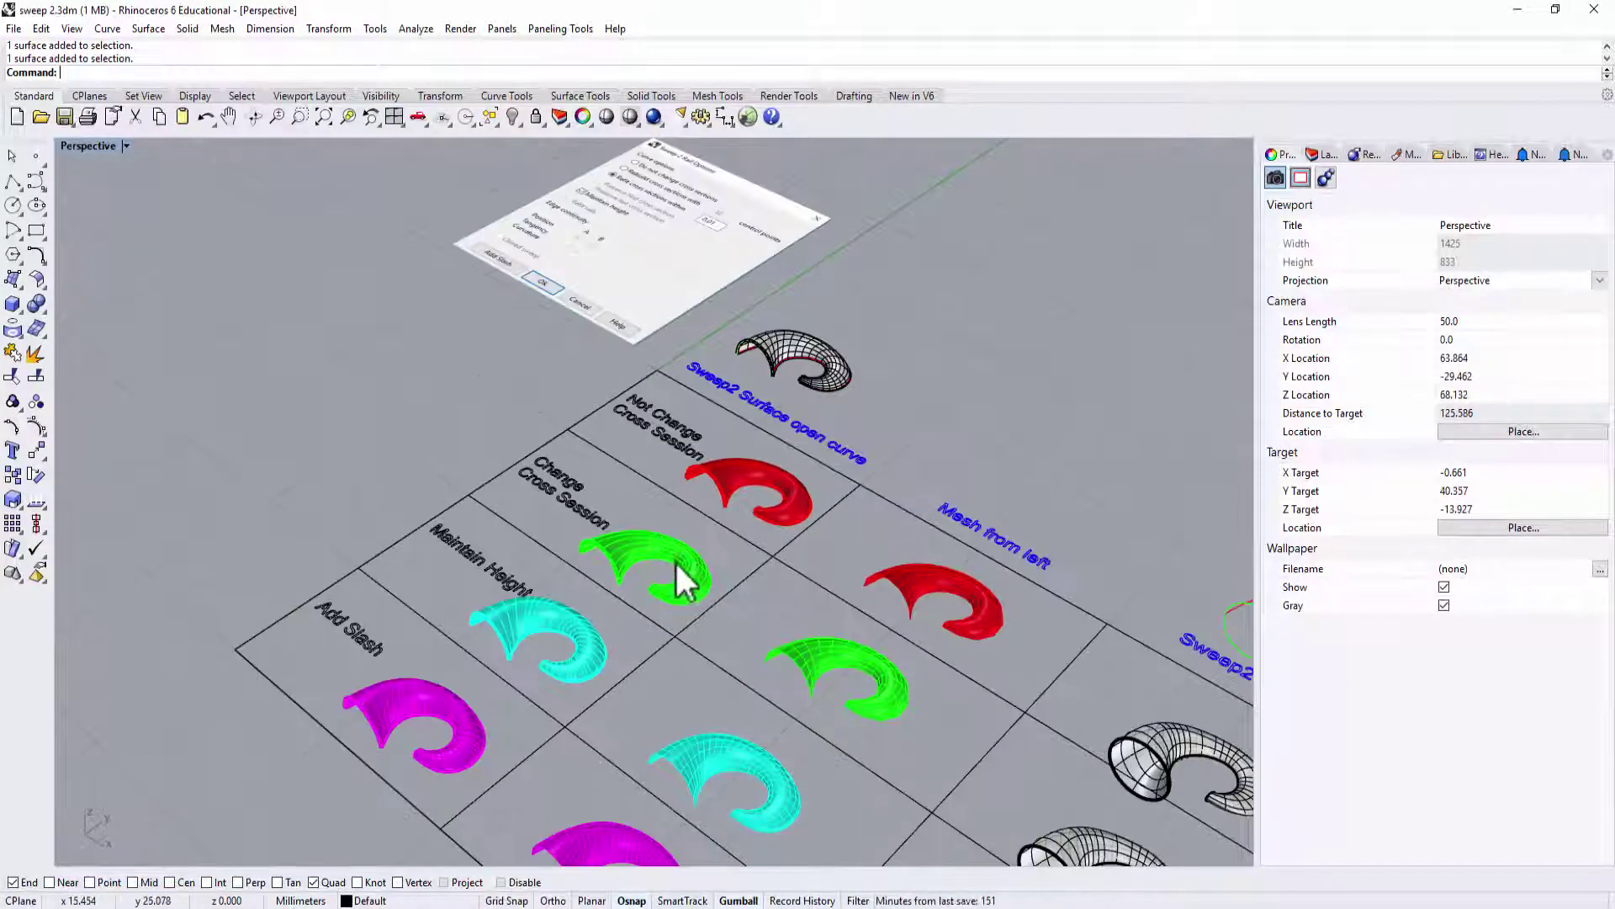
pyautogui.scroll(10, 732, 396)
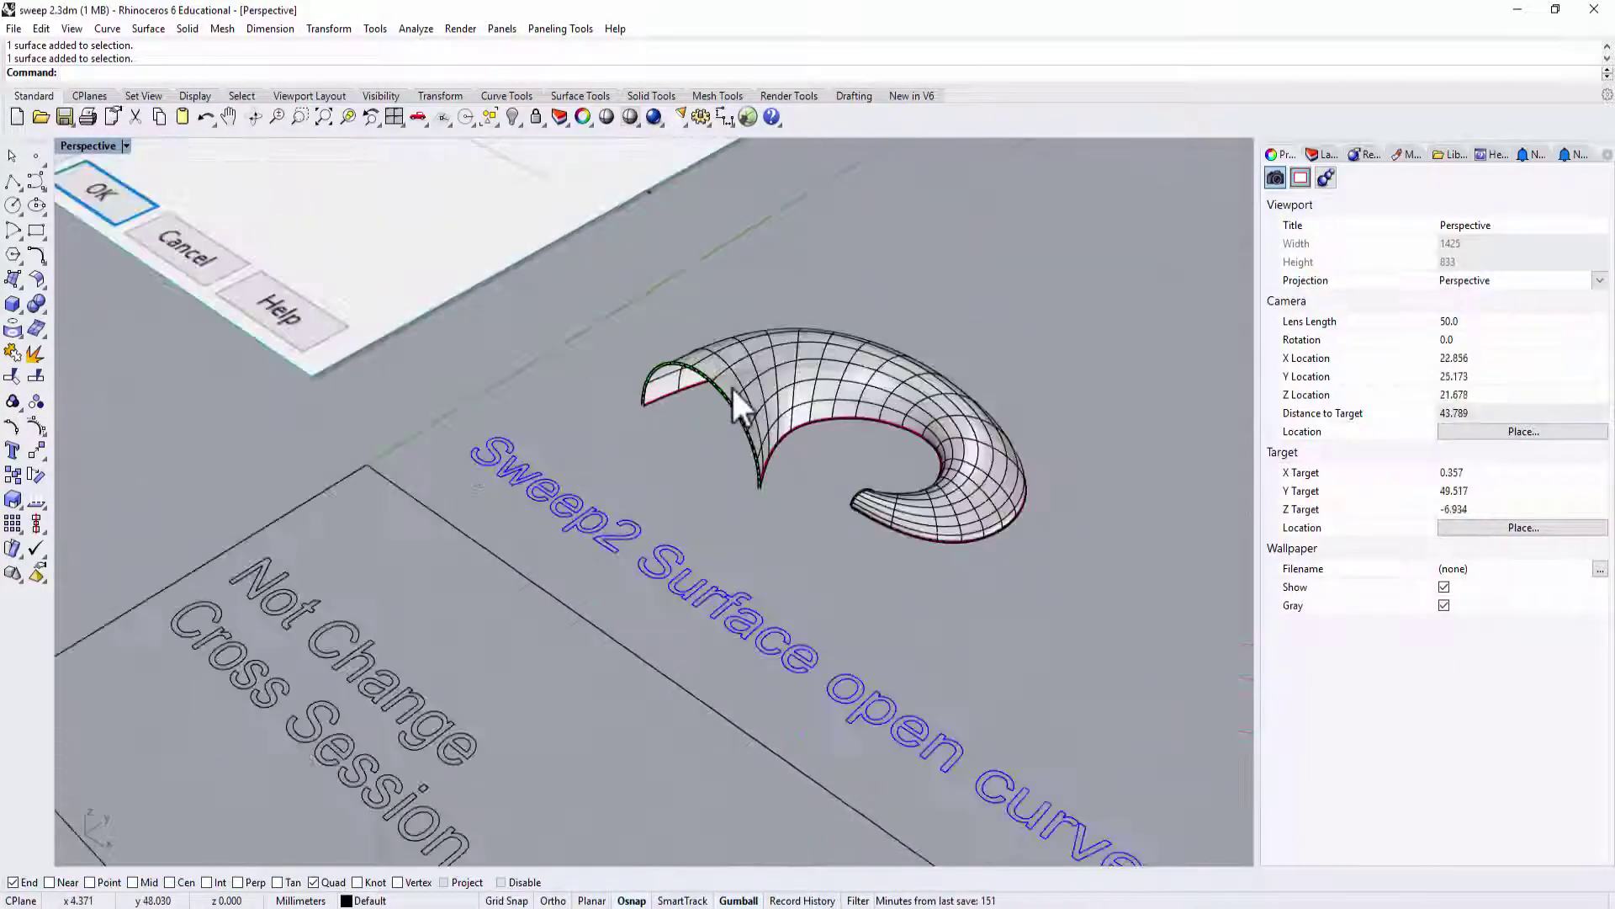
pyautogui.click(786, 375)
# Delete the selected wireframe sweep and fill the window with the Top view of the curves
pyautogui.press('Delete')
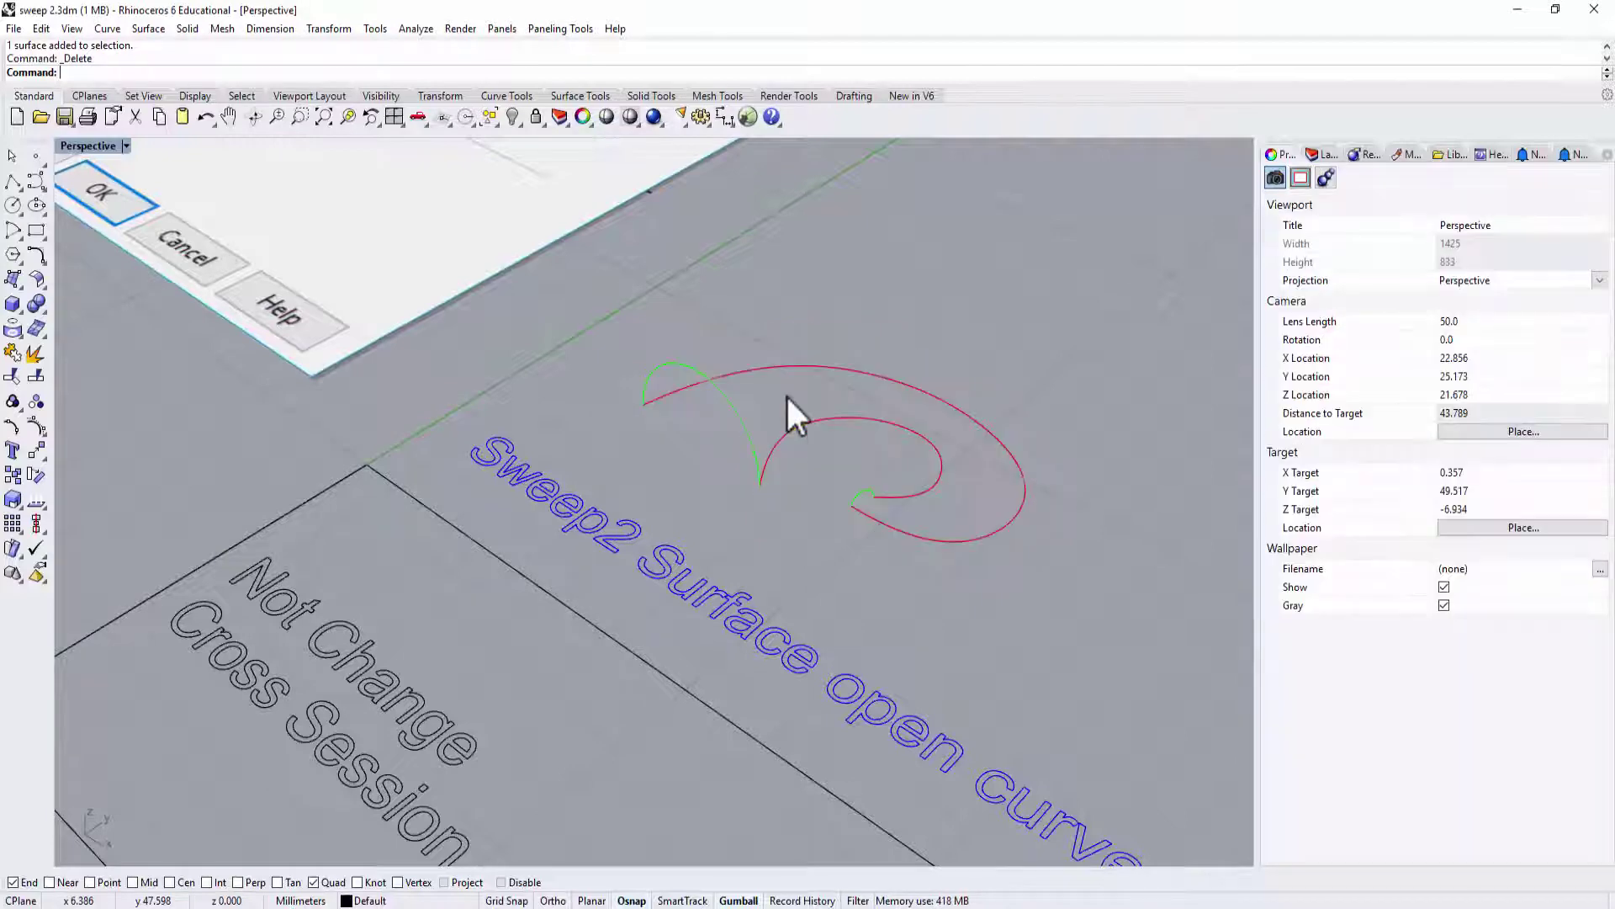
pyautogui.doubleClick(79, 143)
pyautogui.doubleClick(72, 143)
pyautogui.moveTo(689, 412); pyautogui.dragTo(879, 452, button='right')
pyautogui.scroll(3, 794, 421)
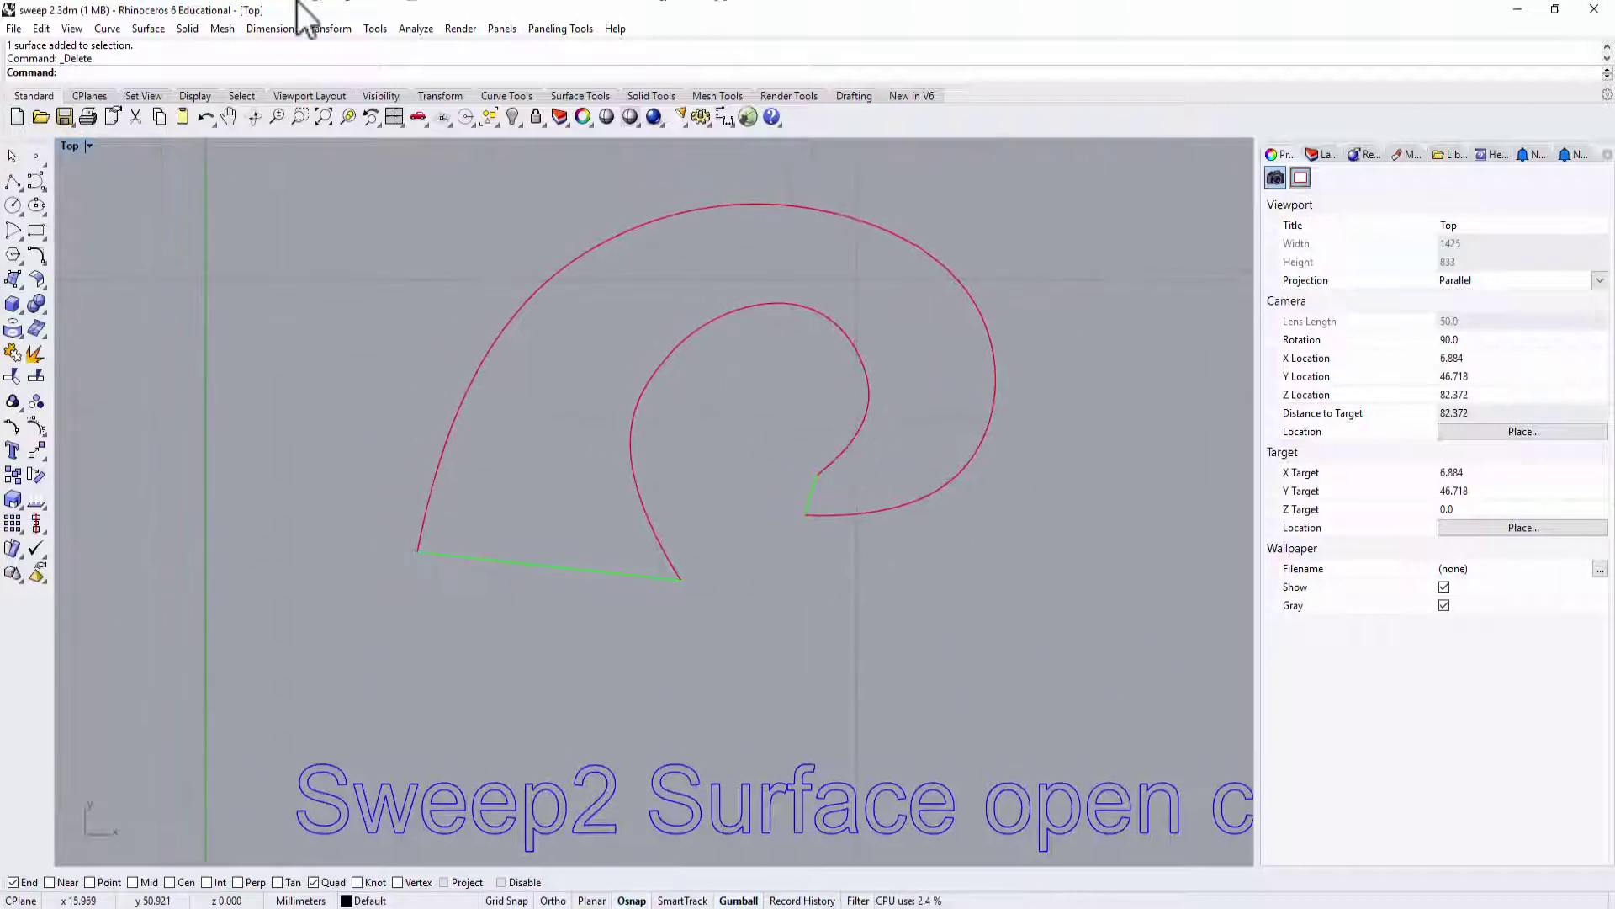
# Sweep both spiral rails through the bottom end line and short green line, with cross sections unchanged
pyautogui.click(155, 29)
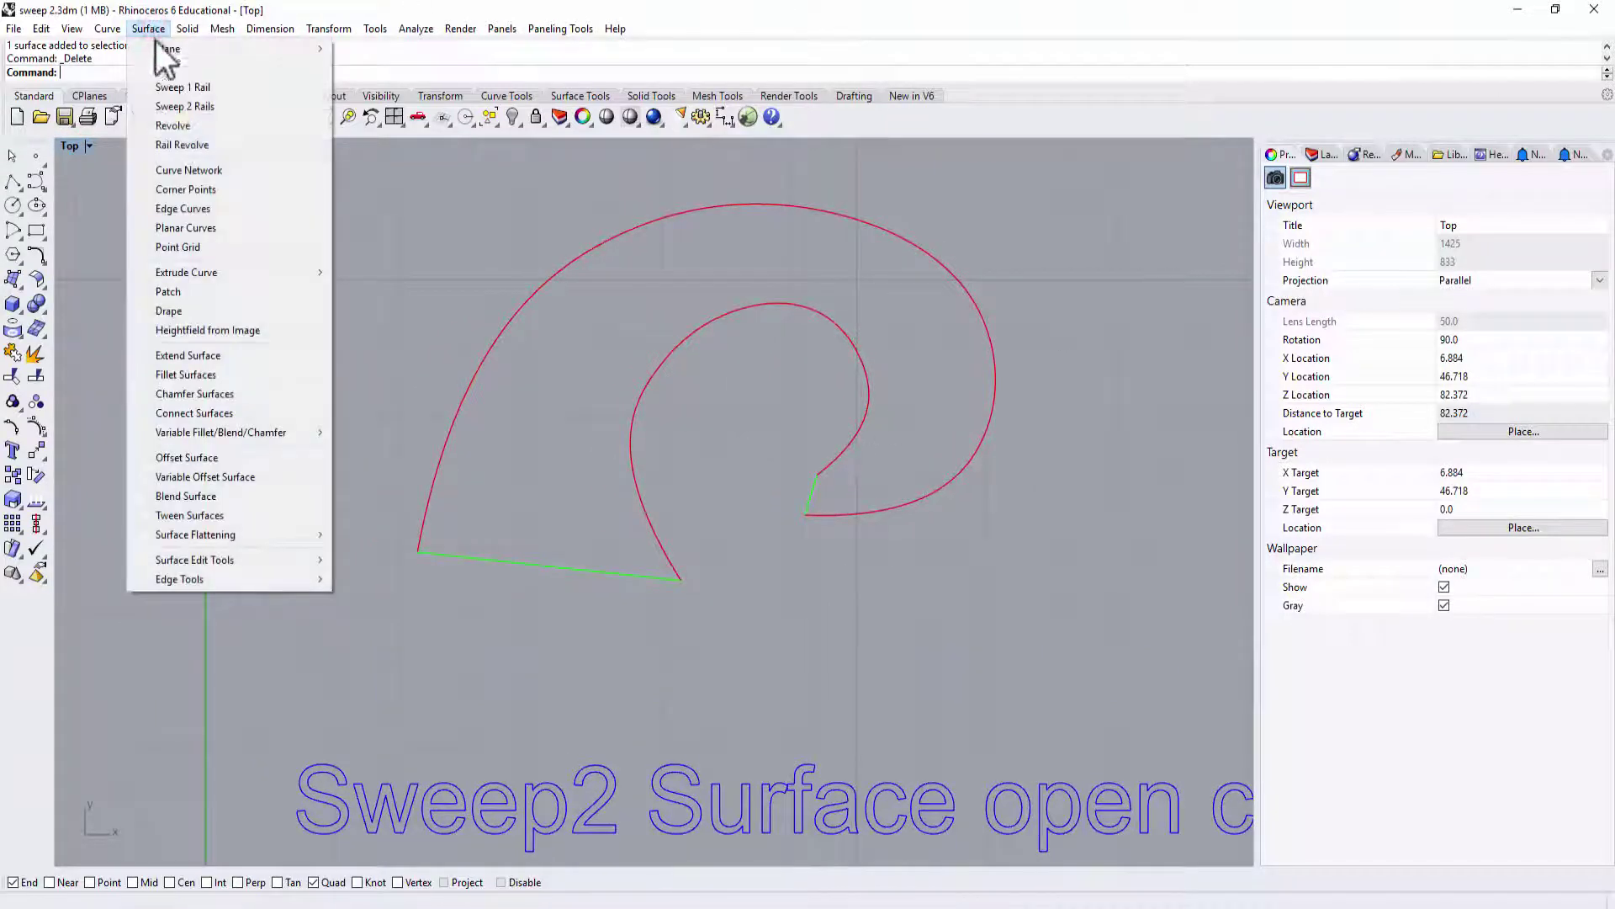
pyautogui.click(185, 107)
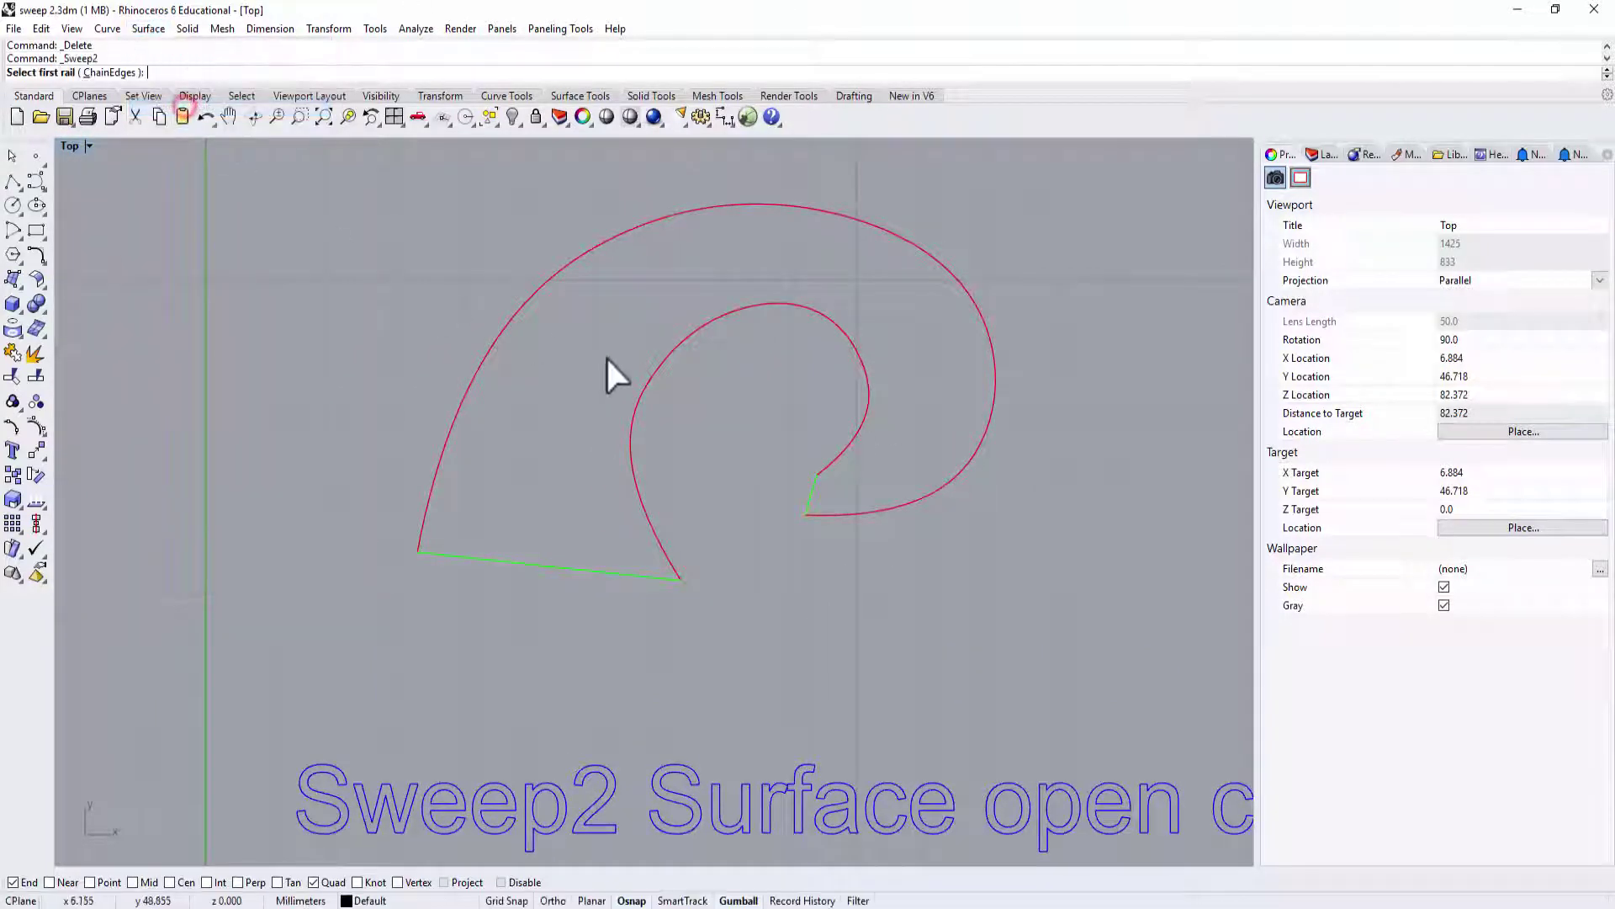
pyautogui.click(509, 330)
pyautogui.click(638, 400)
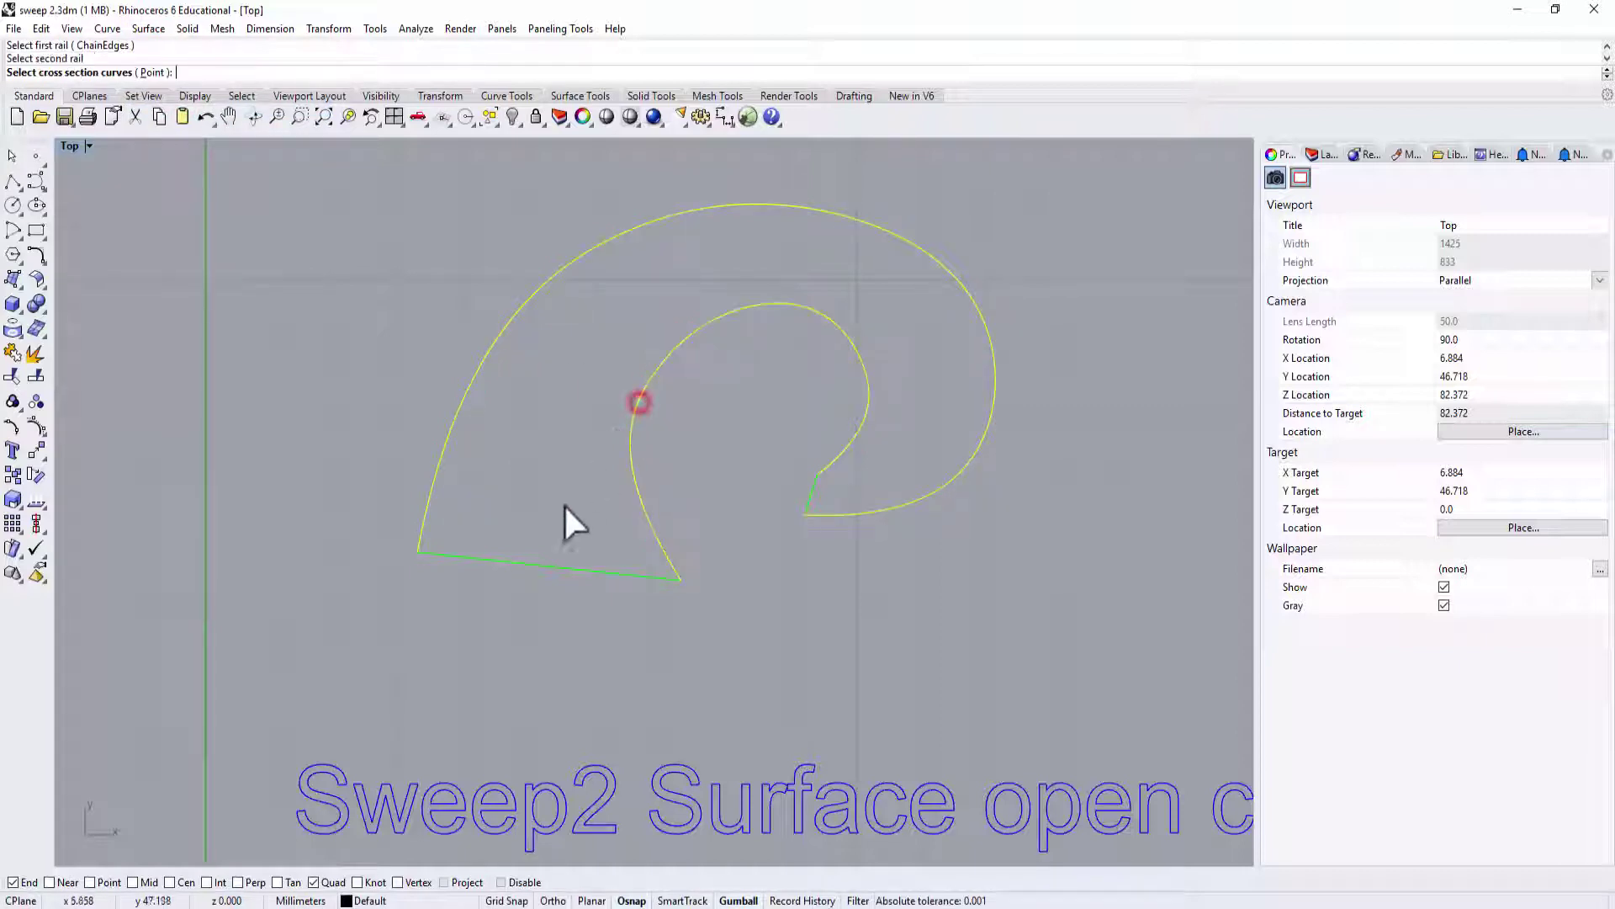
pyautogui.click(551, 565)
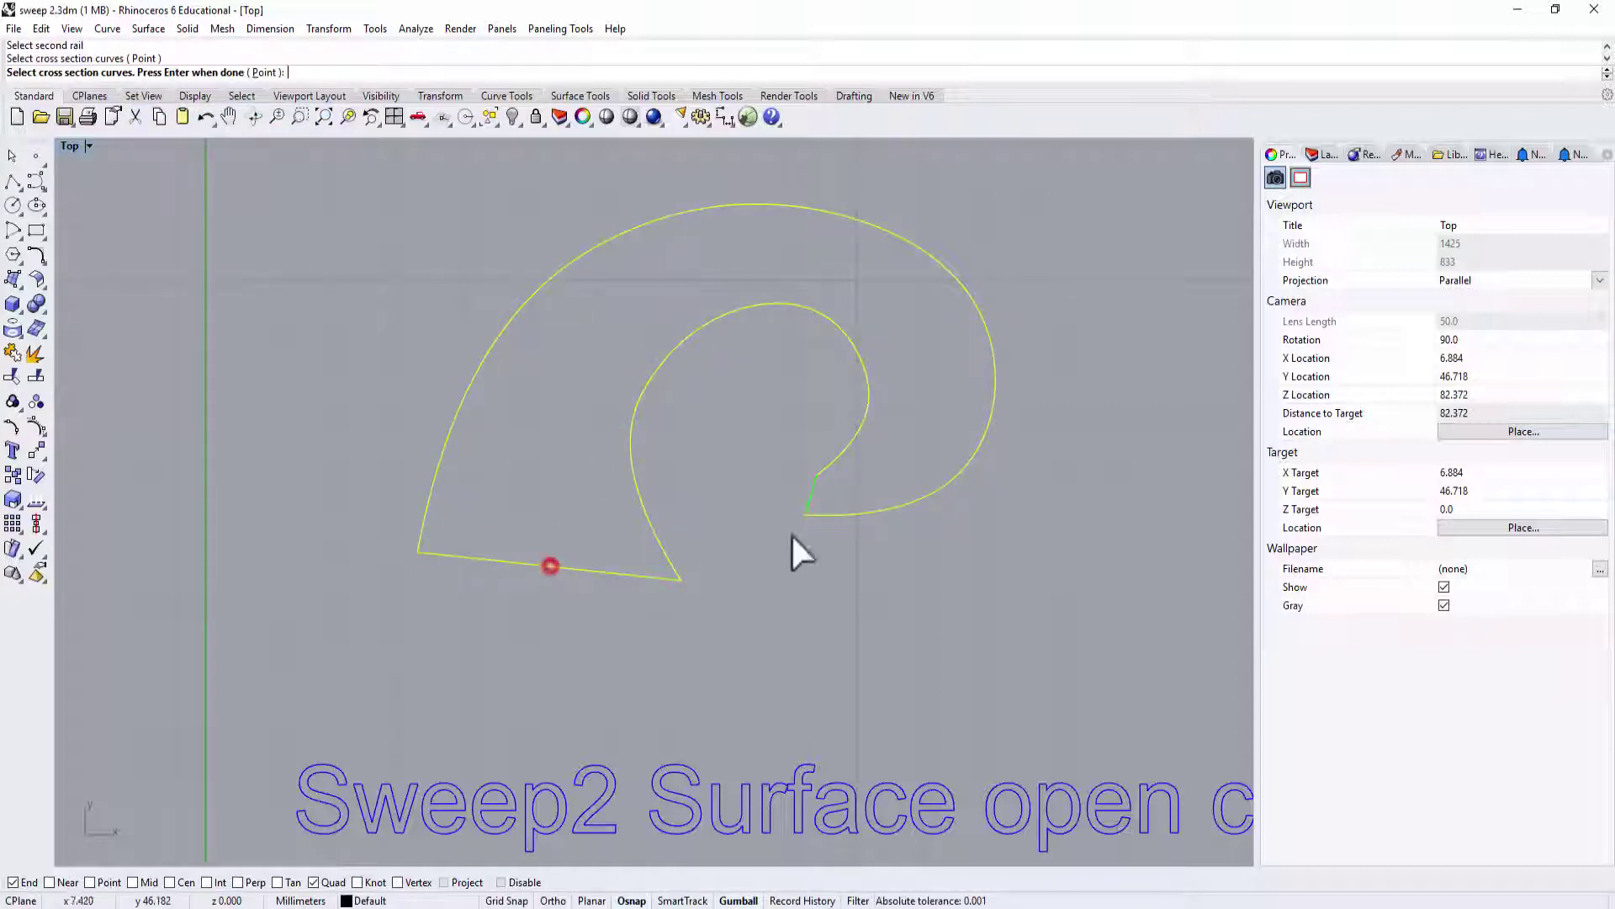
pyautogui.click(813, 488)
pyautogui.press('Return')
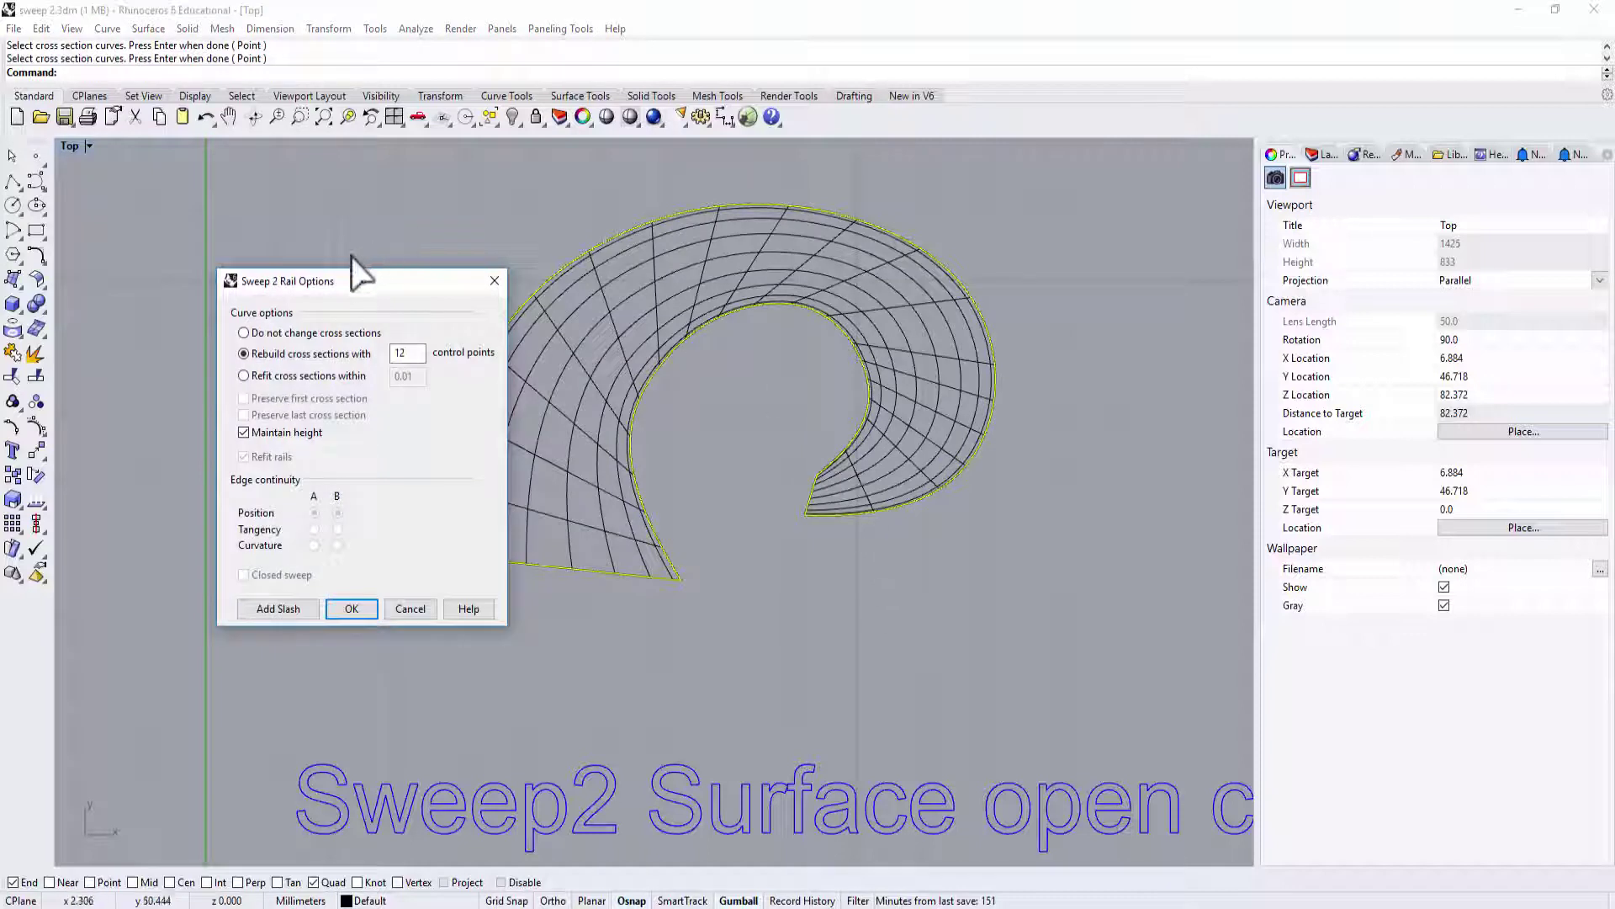
pyautogui.moveTo(370, 280); pyautogui.dragTo(270, 212)
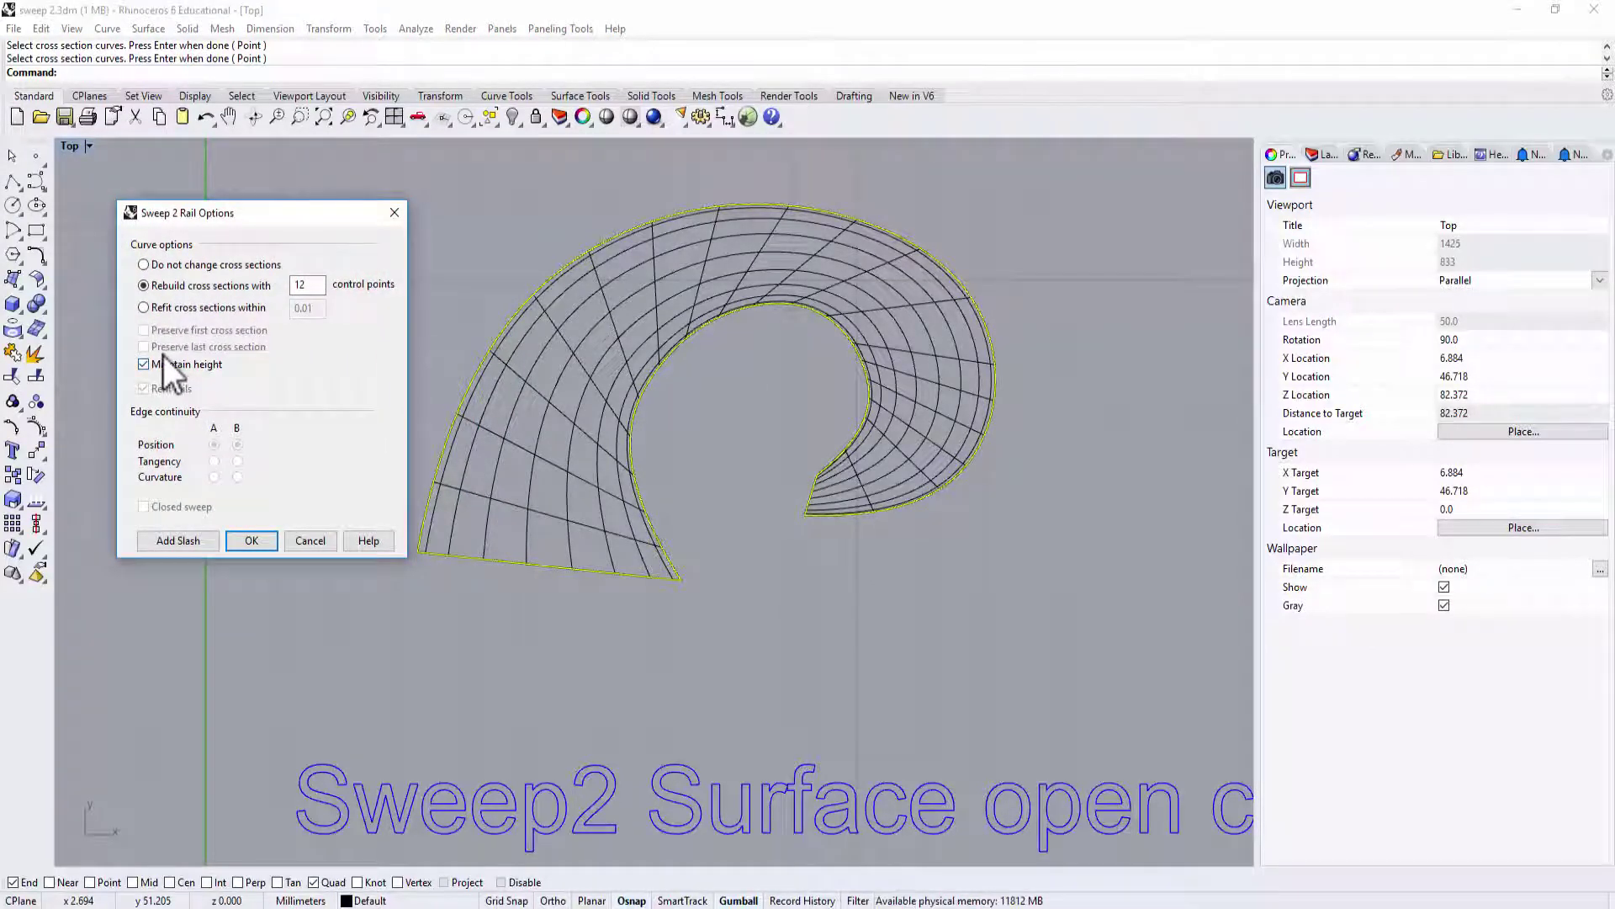
pyautogui.click(144, 264)
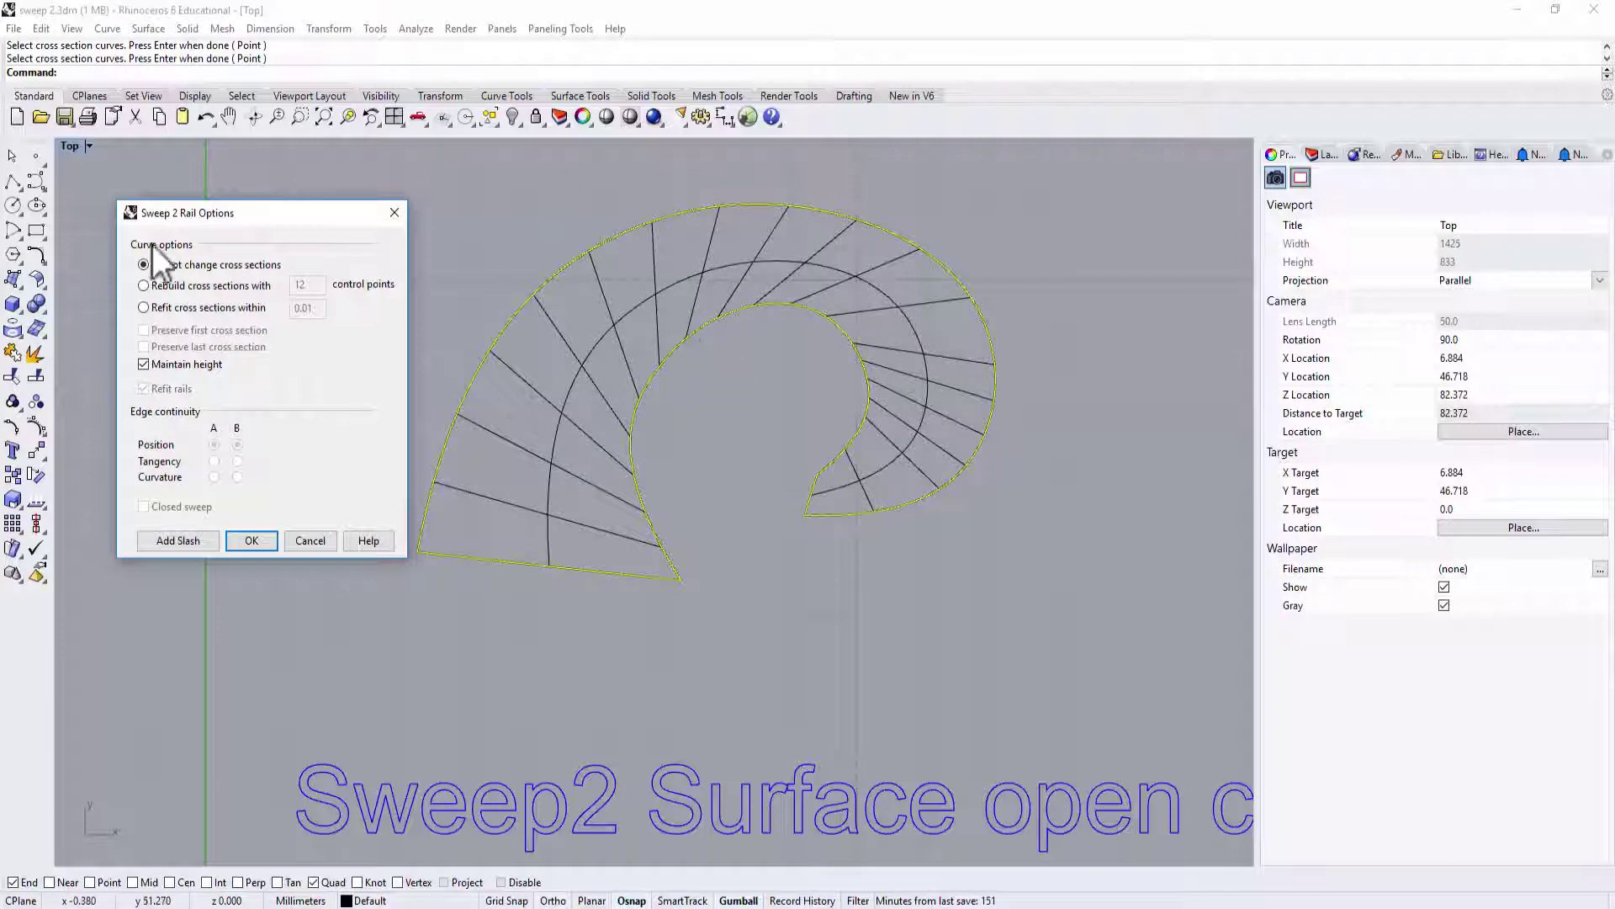
# Draw three Add Slash sections linking points on the inner spiral rail to the outer rail
pyautogui.click(168, 540)
pyautogui.click(611, 414)
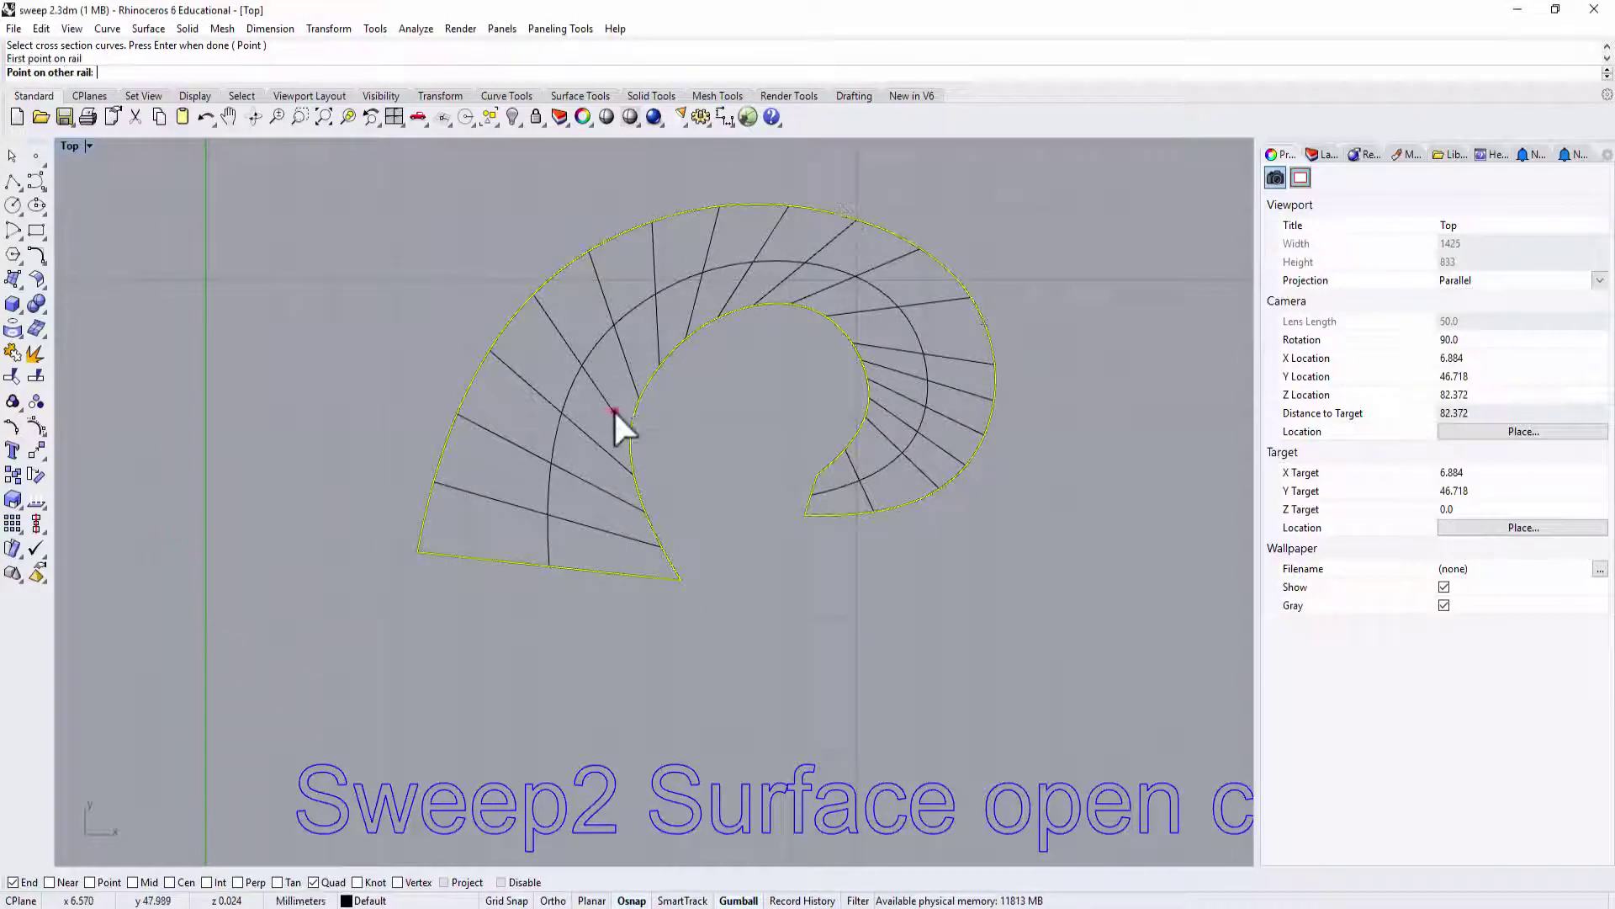
pyautogui.click(502, 334)
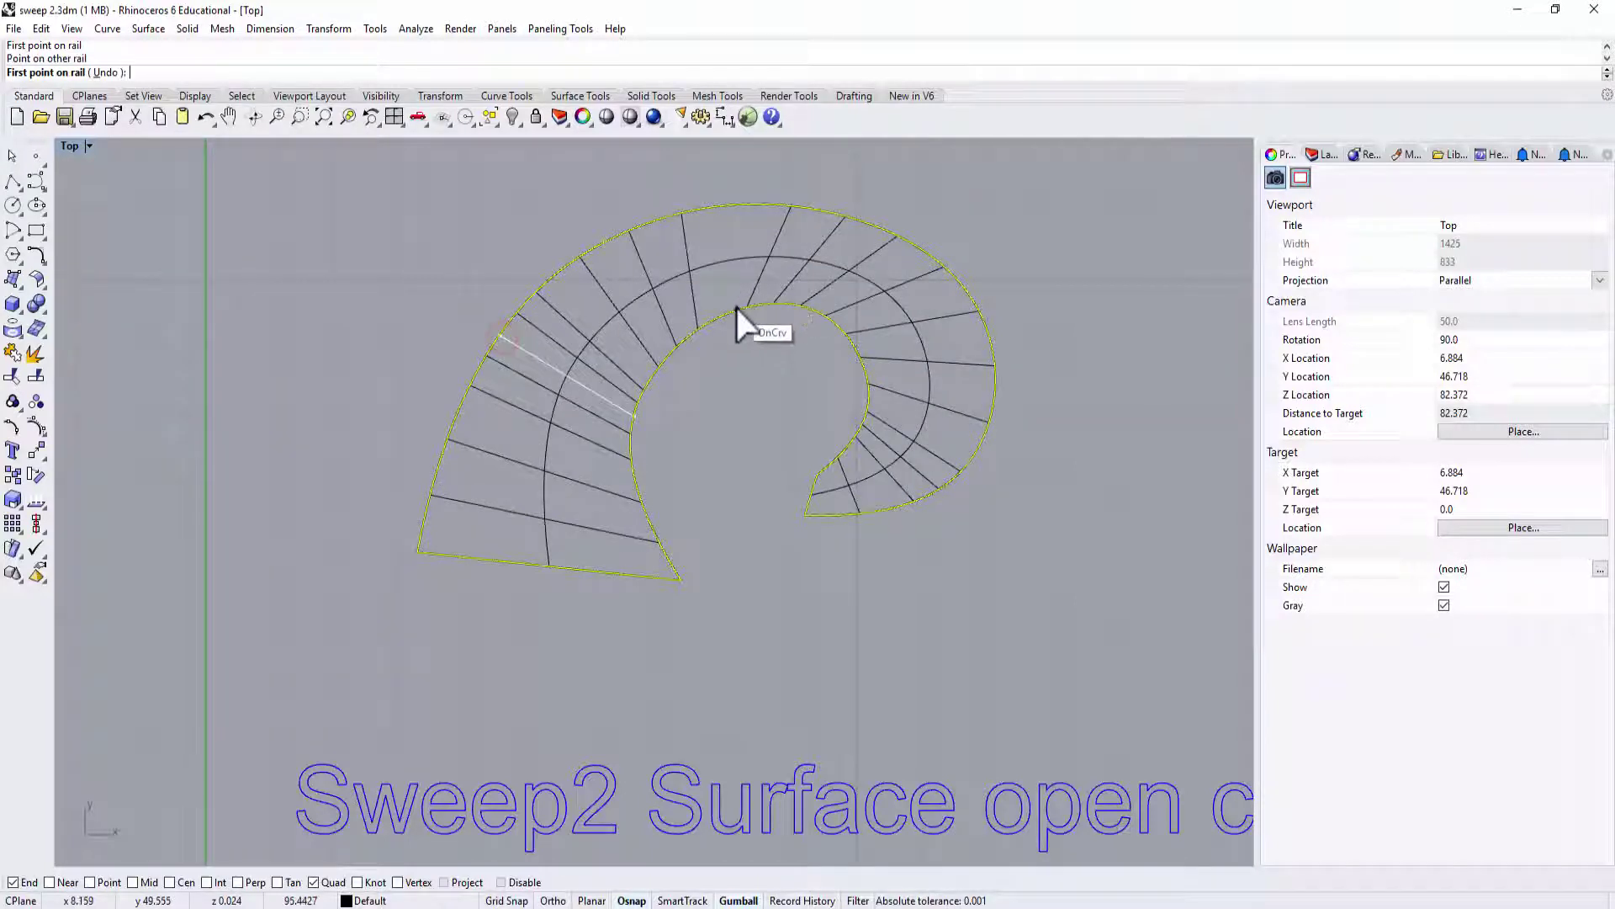
pyautogui.click(736, 309)
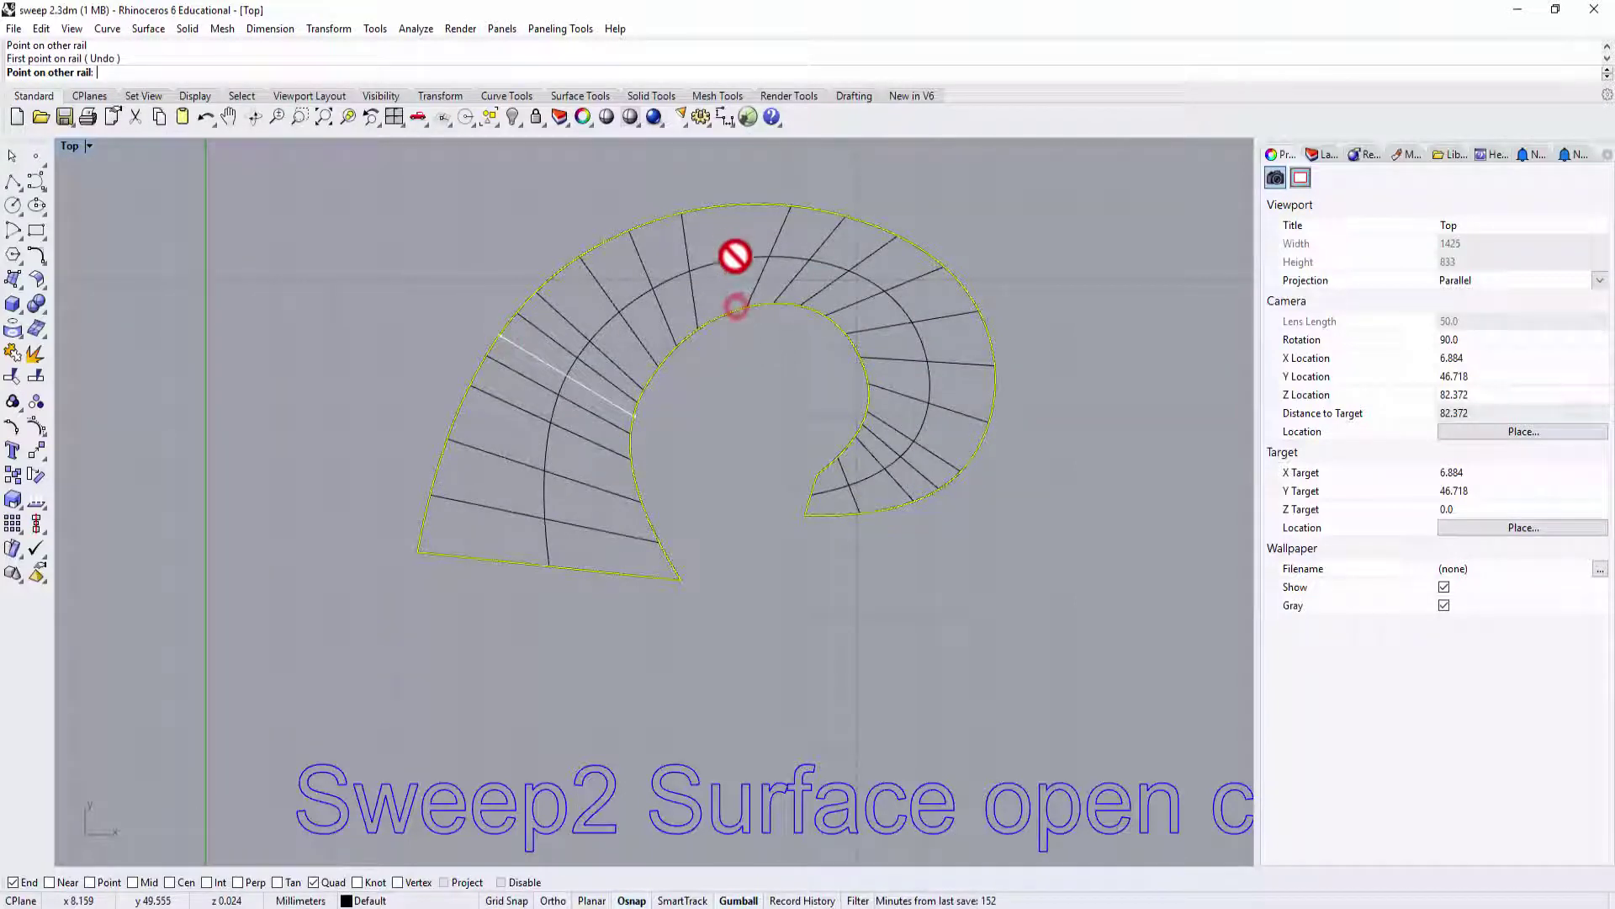
pyautogui.click(725, 204)
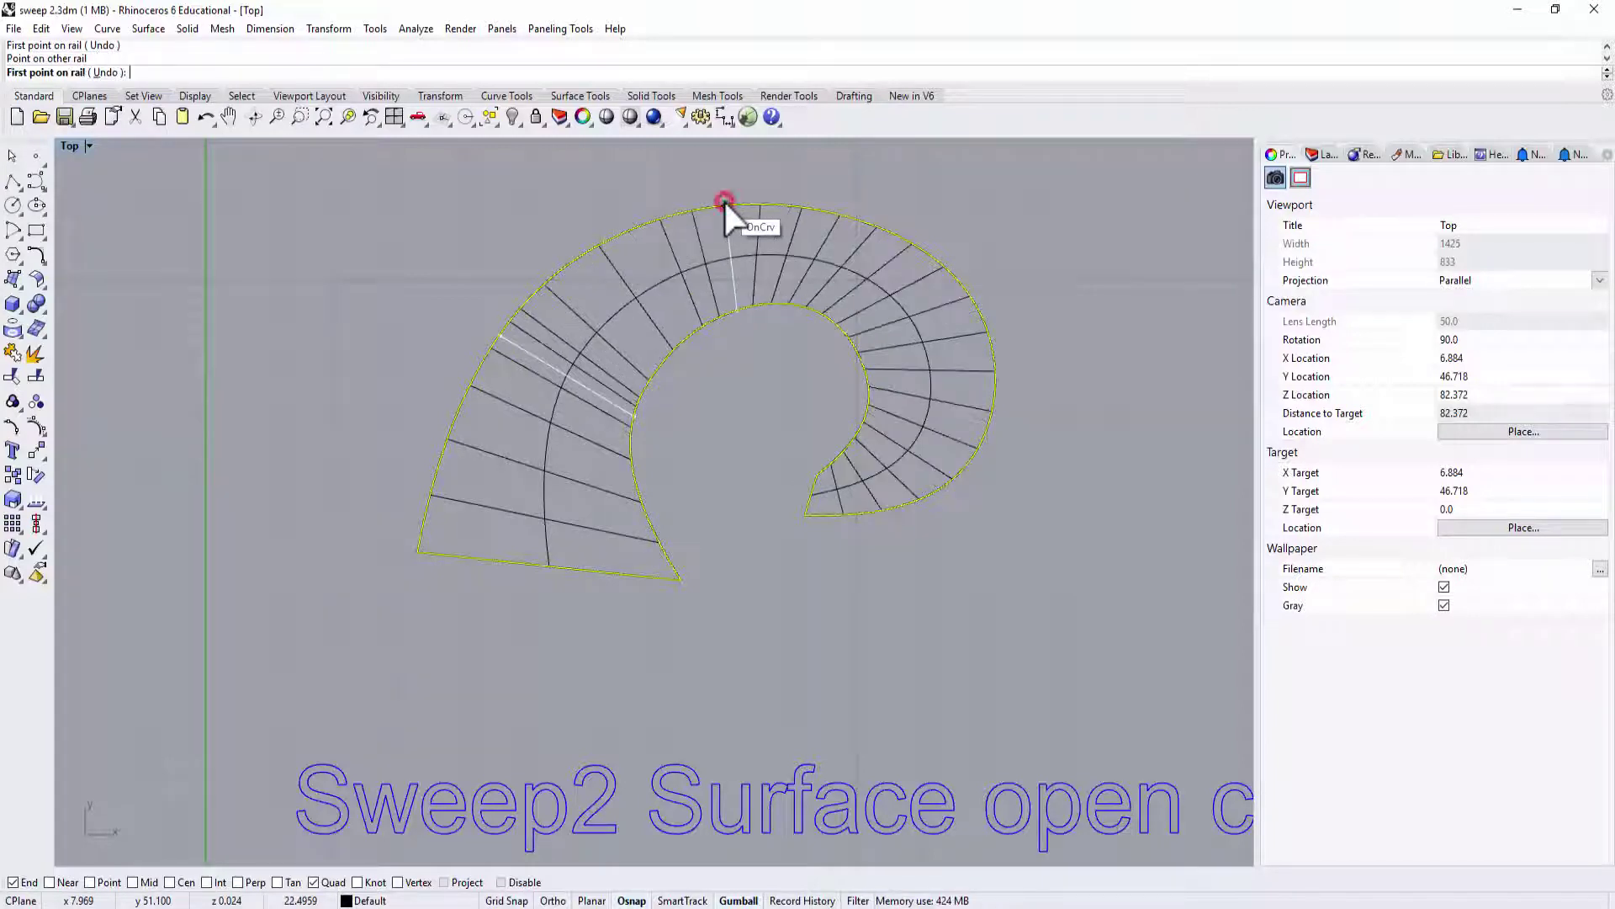
pyautogui.click(977, 318)
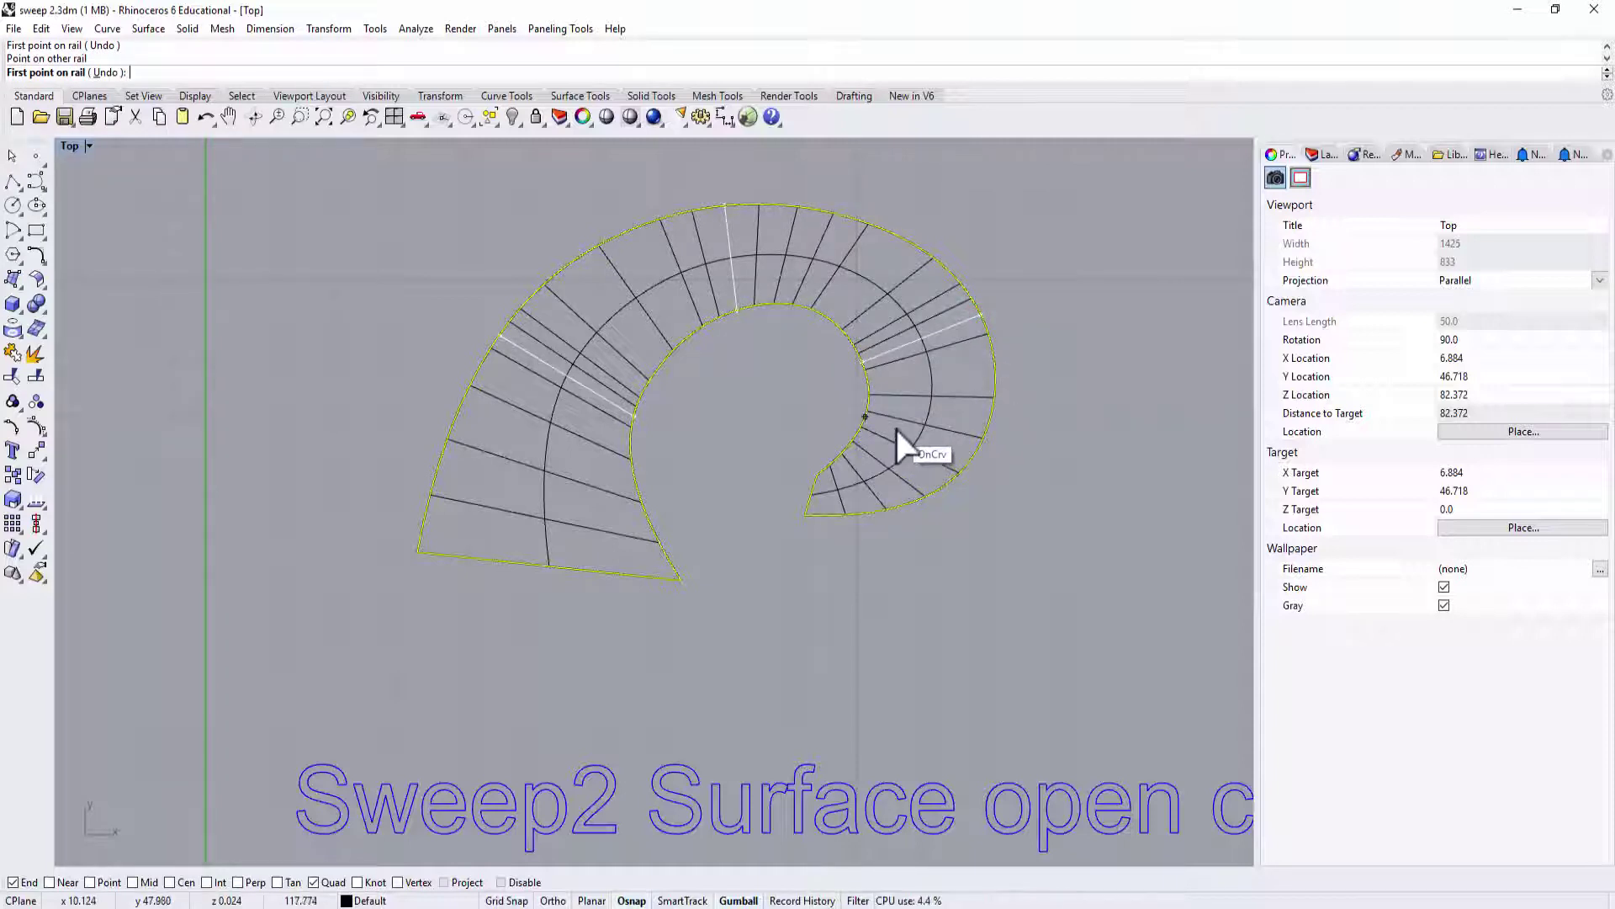
pyautogui.rightClick(1045, 515)
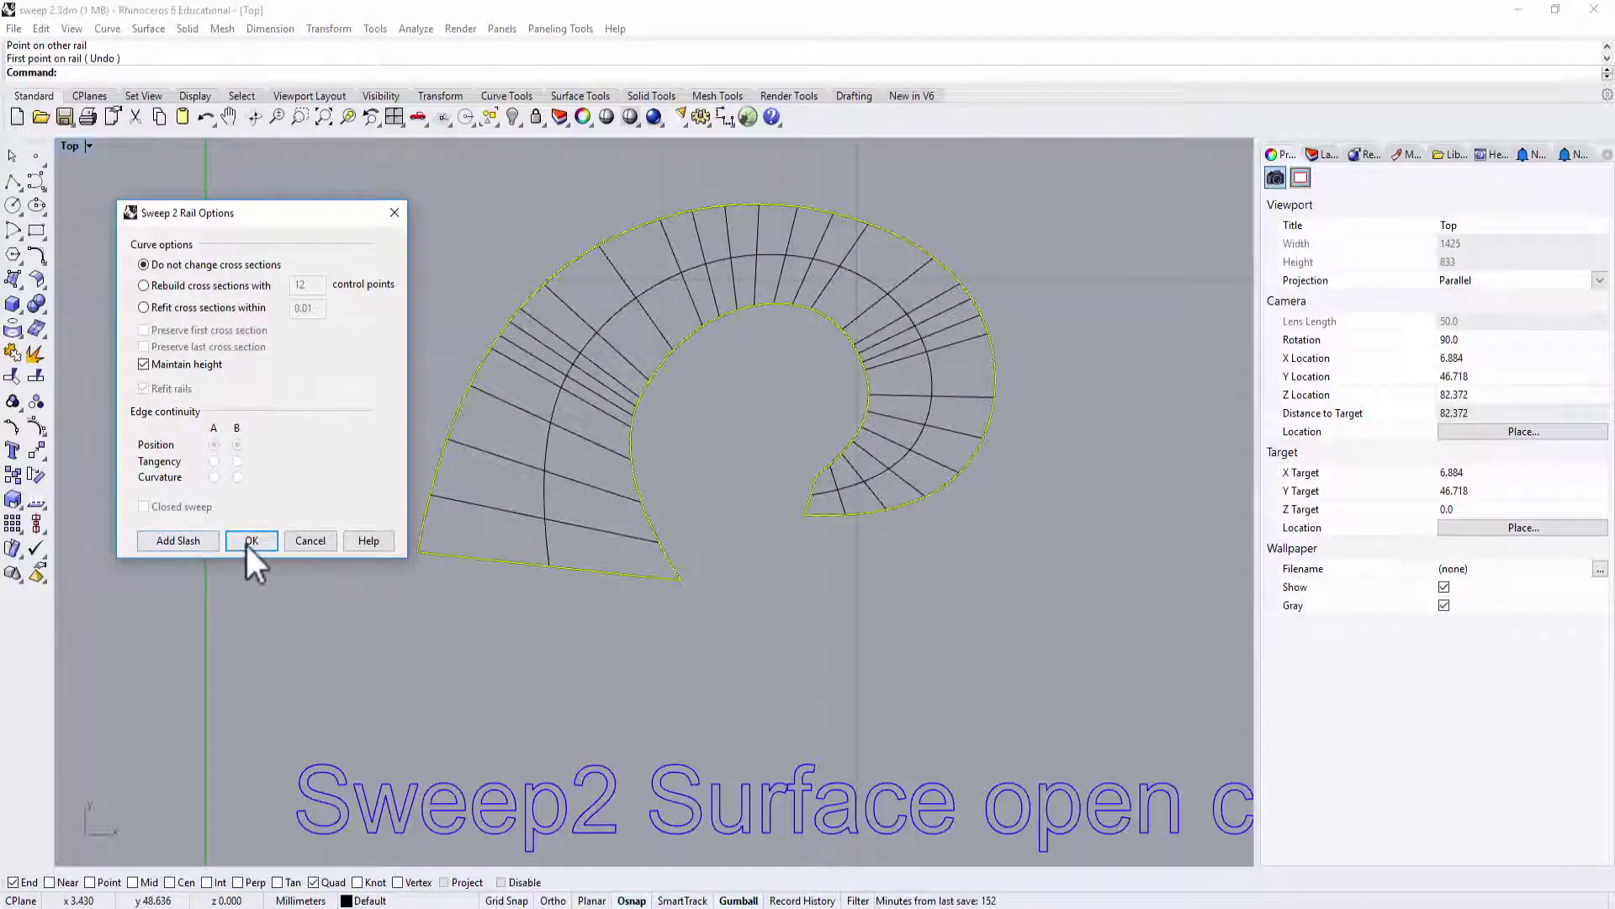
# Create the magenta slashed sweep surface in the Add Slash cell
pyautogui.click(251, 541)
pyautogui.scroll(-3, 734, 380)
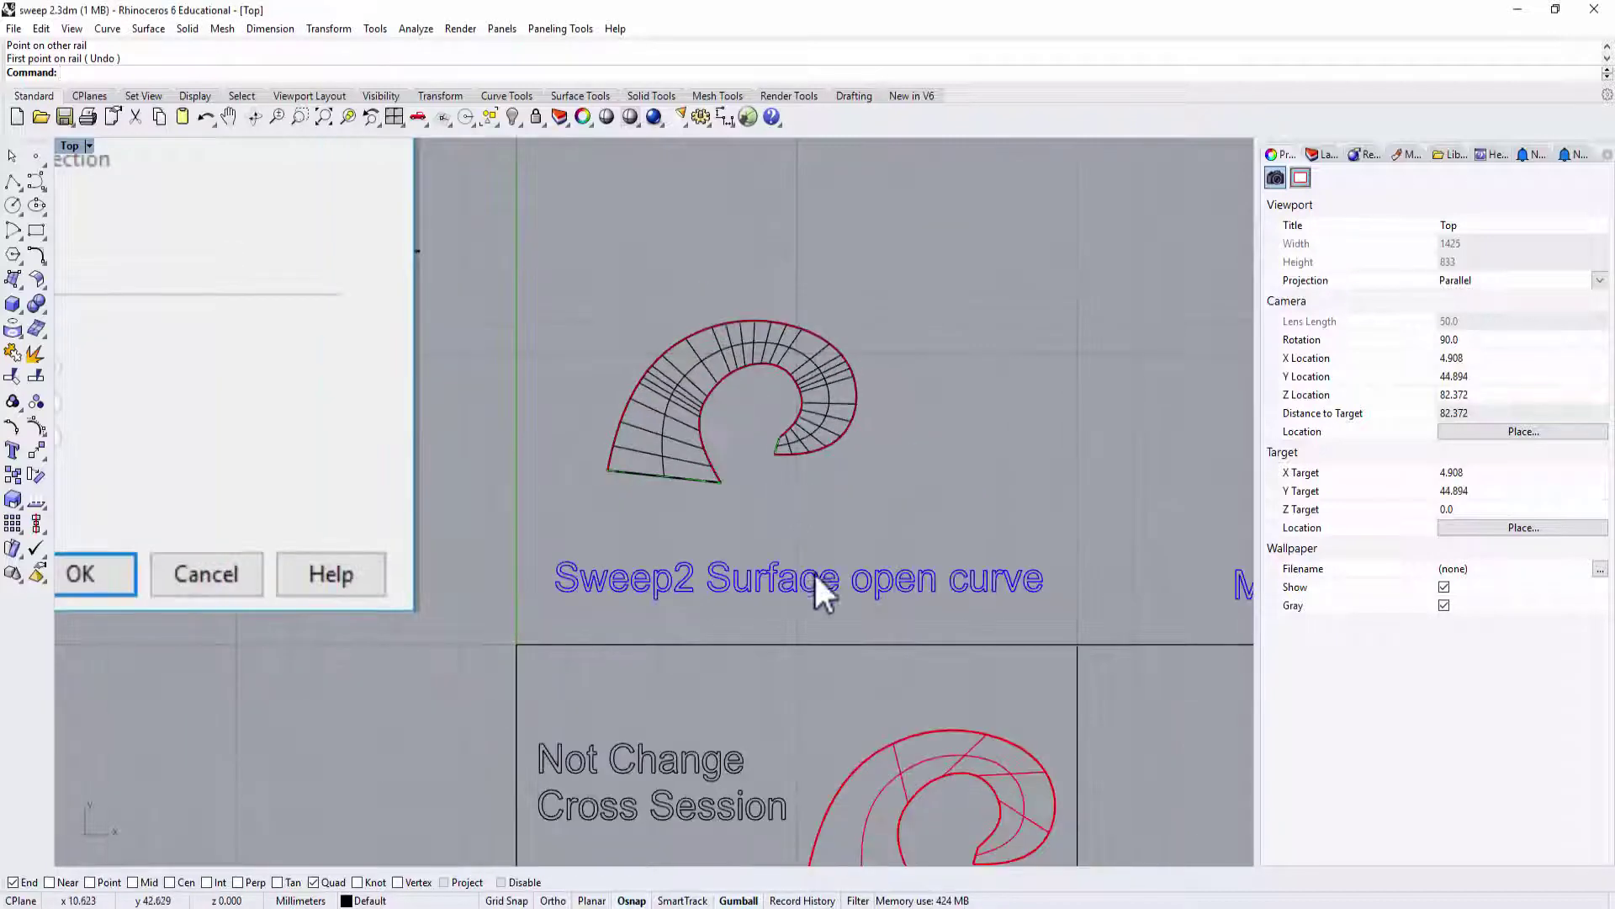
pyautogui.moveTo(814, 580); pyautogui.dragTo(822, 642, button='right')
pyautogui.scroll(3, 823, 639)
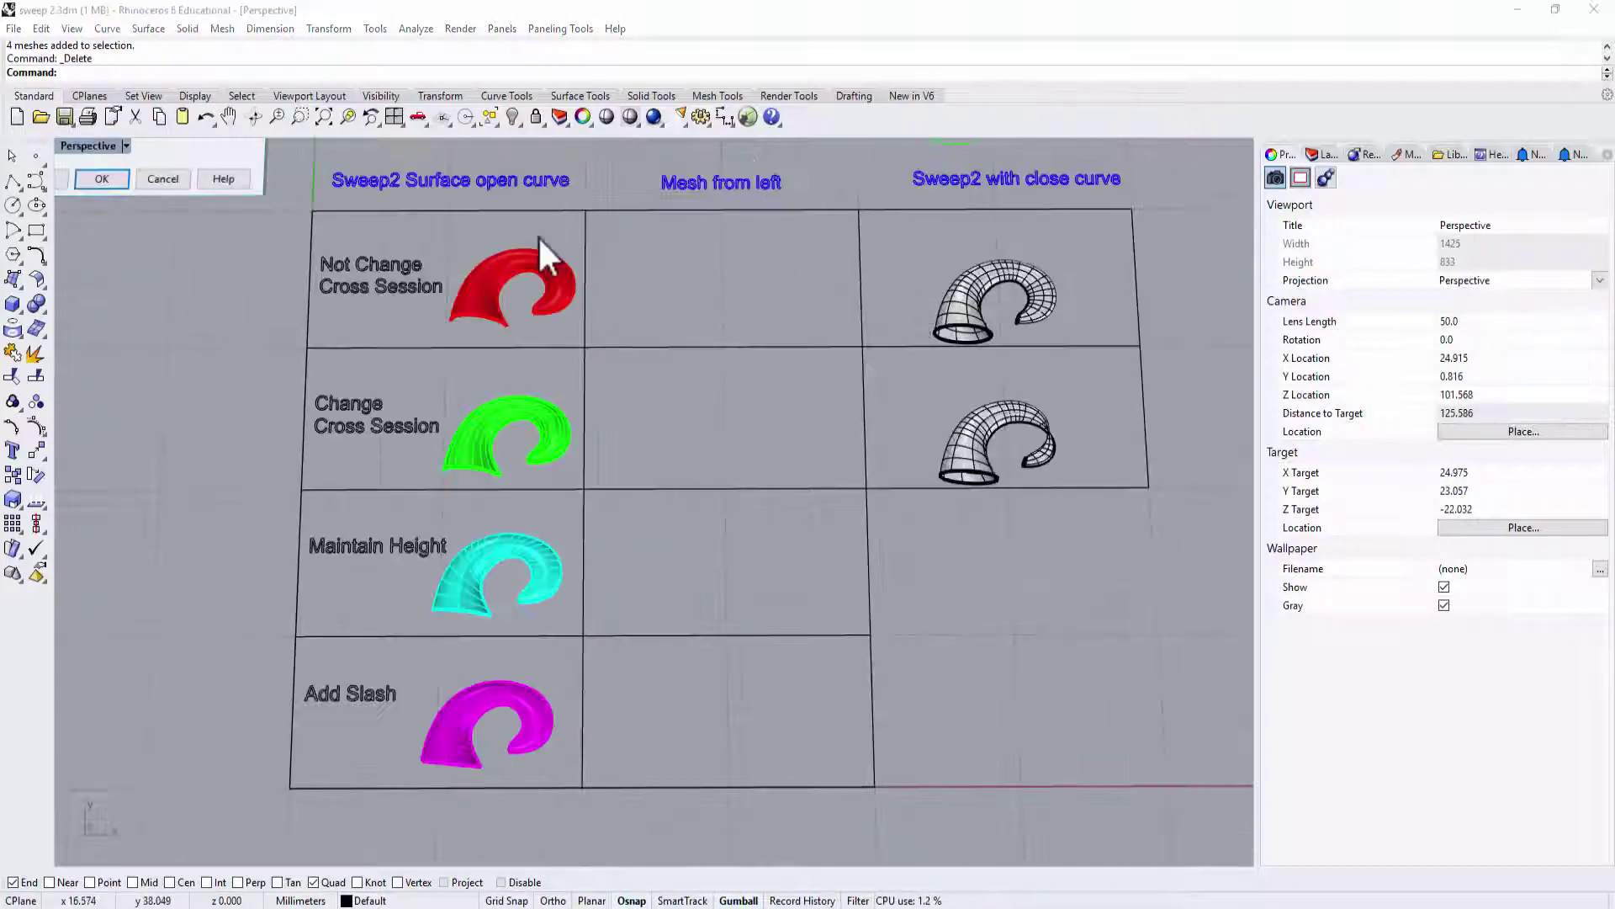
# Select the red, green, cyan and magenta sweep surfaces together
pyautogui.click(561, 308)
pyautogui.keyDown('shift'); pyautogui.click(540, 436); pyautogui.keyUp('shift')
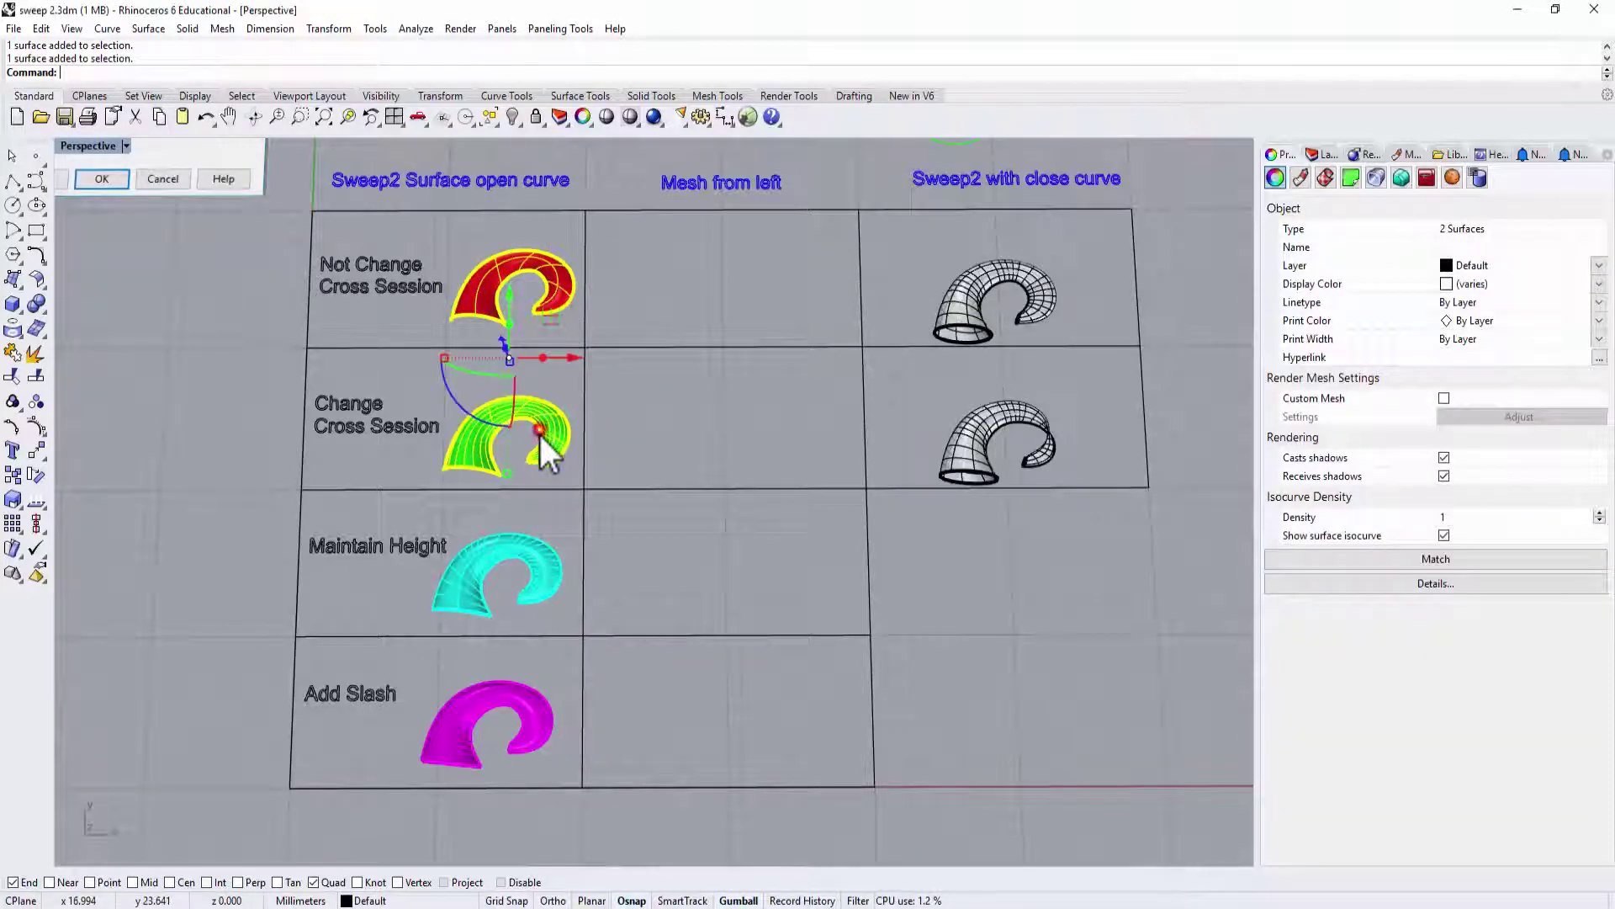
pyautogui.keyDown('shift'); pyautogui.click(533, 573); pyautogui.keyUp('shift')
pyautogui.keyDown('shift'); pyautogui.click(531, 751); pyautogui.keyUp('shift')
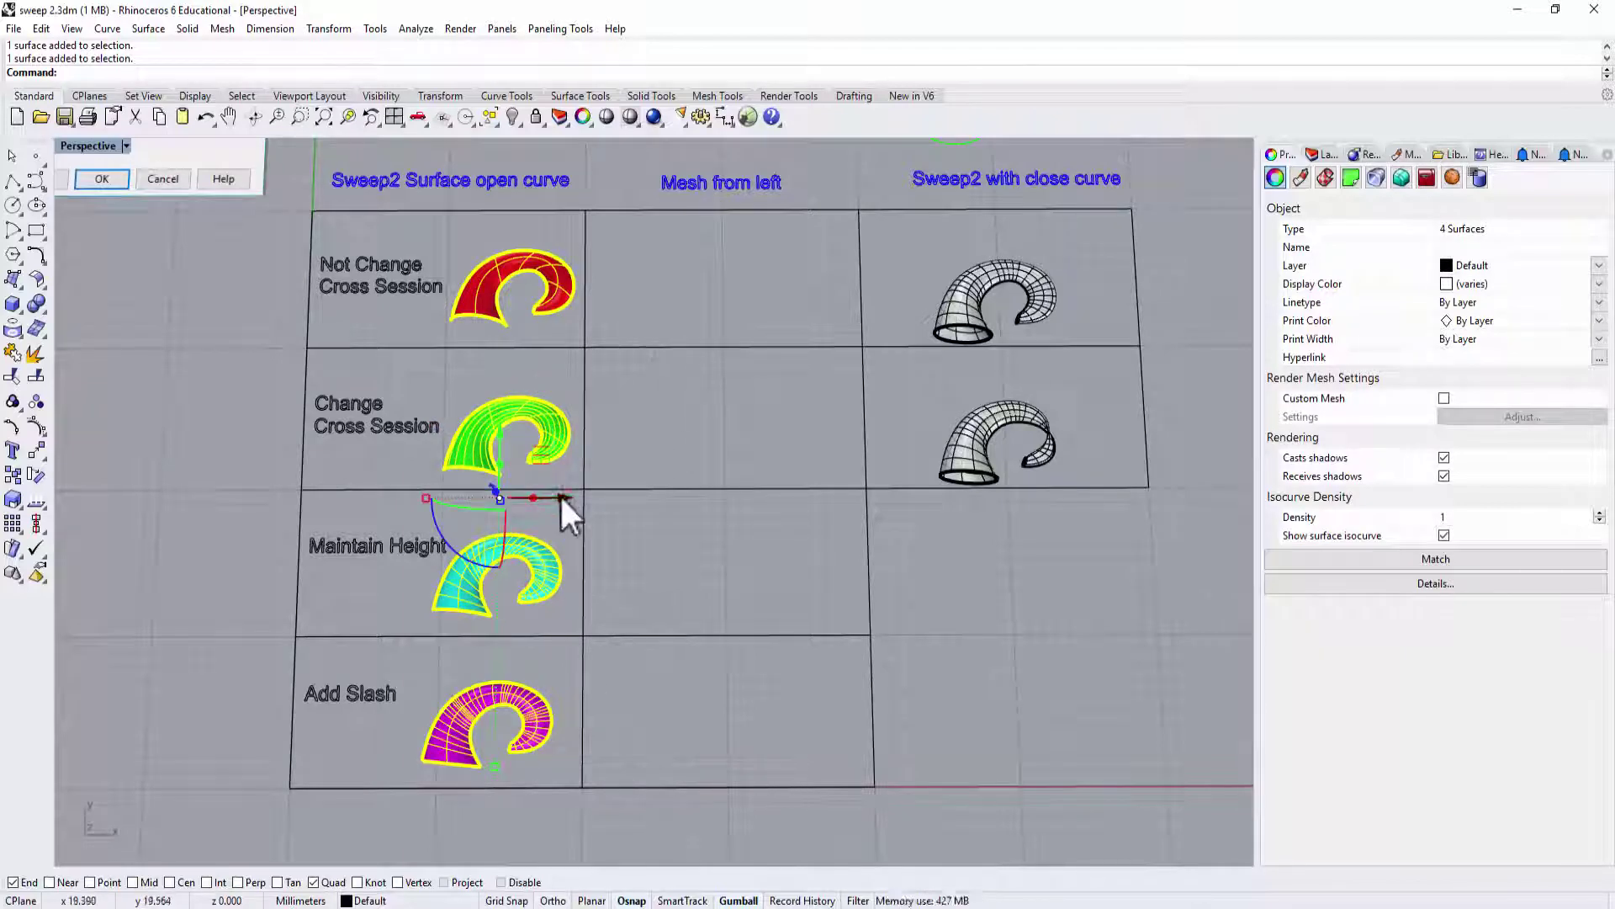
# Convert the four coloured sweep surfaces to meshes at the default mesh density
pyautogui.click(37, 325)
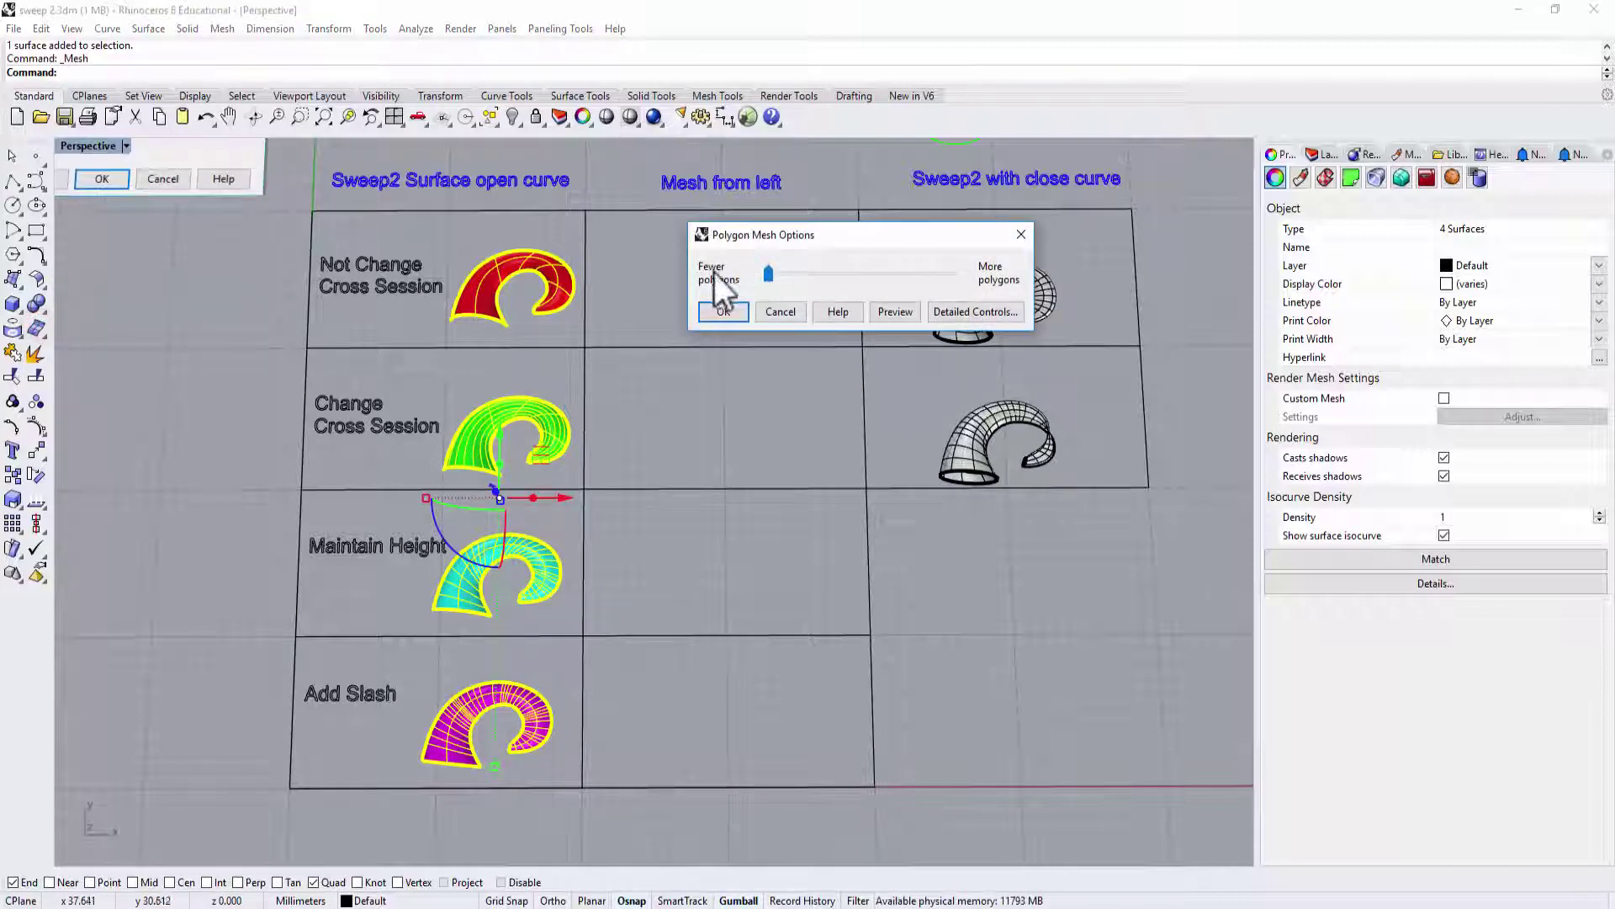
pyautogui.click(732, 313)
pyautogui.click(680, 315)
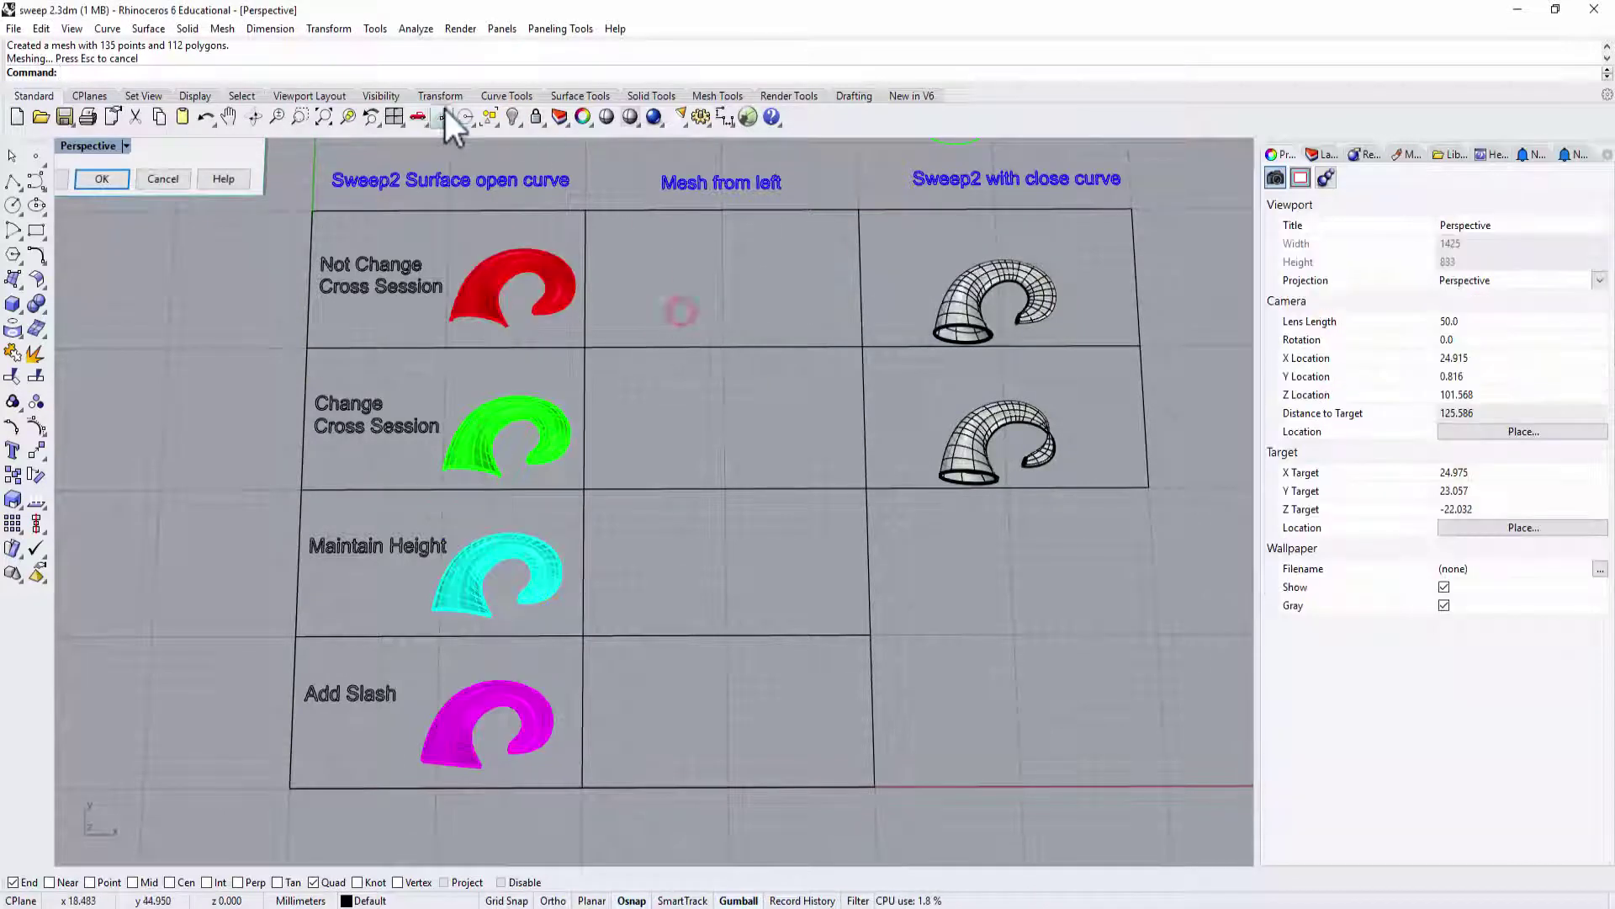
# Select all meshes and Alt-drag copies of them into the Mesh from left column
pyautogui.click(497, 128)
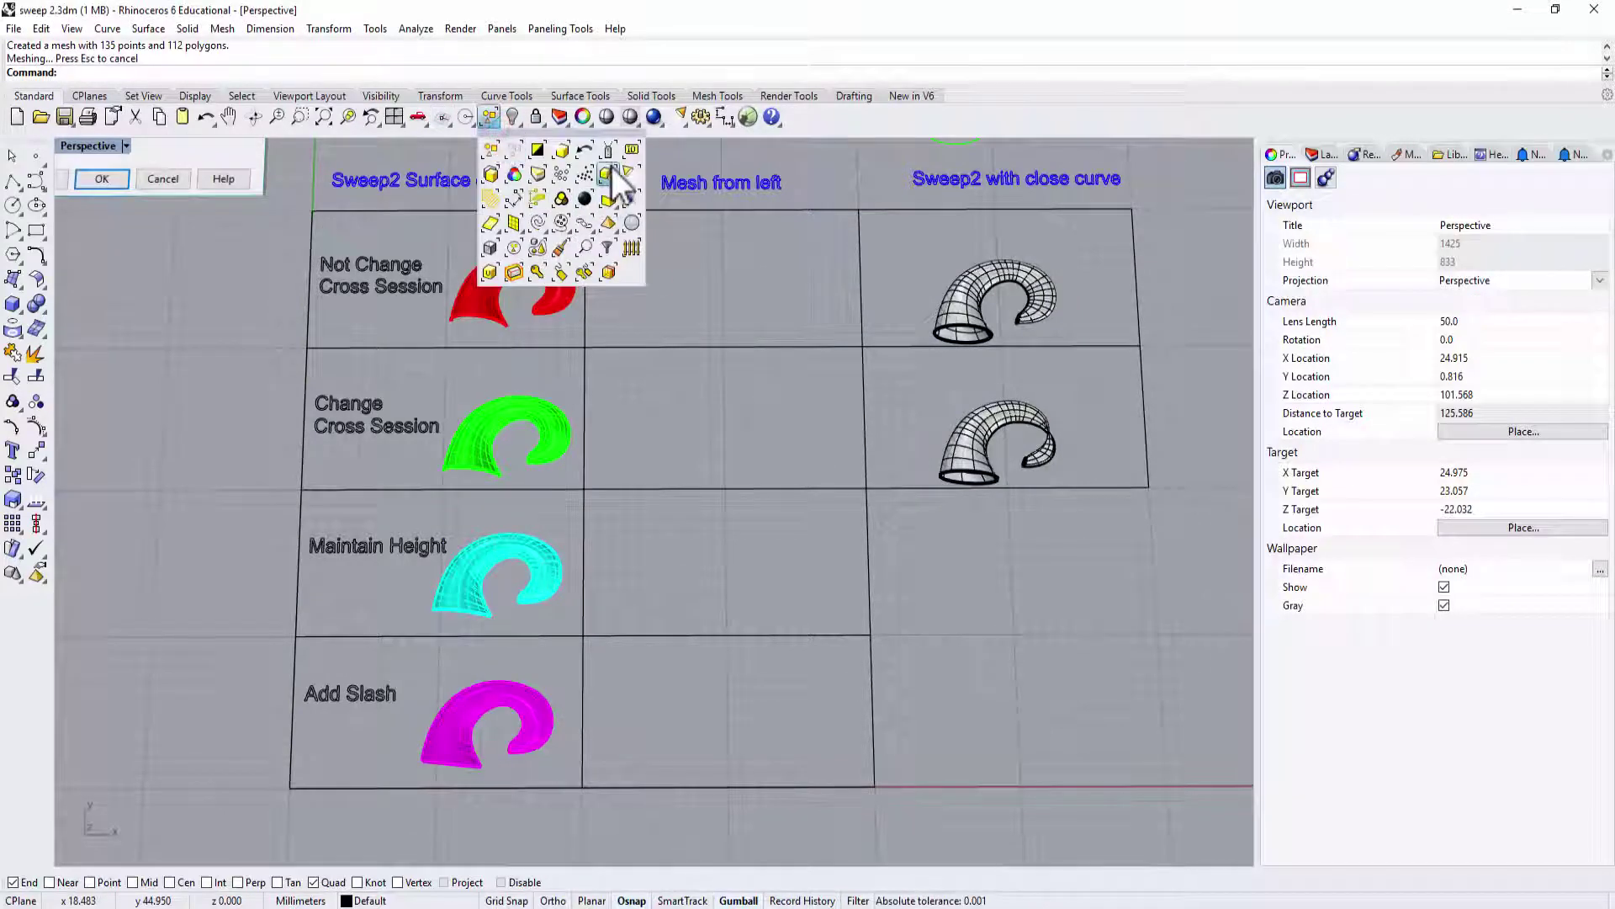
pyautogui.click(518, 220)
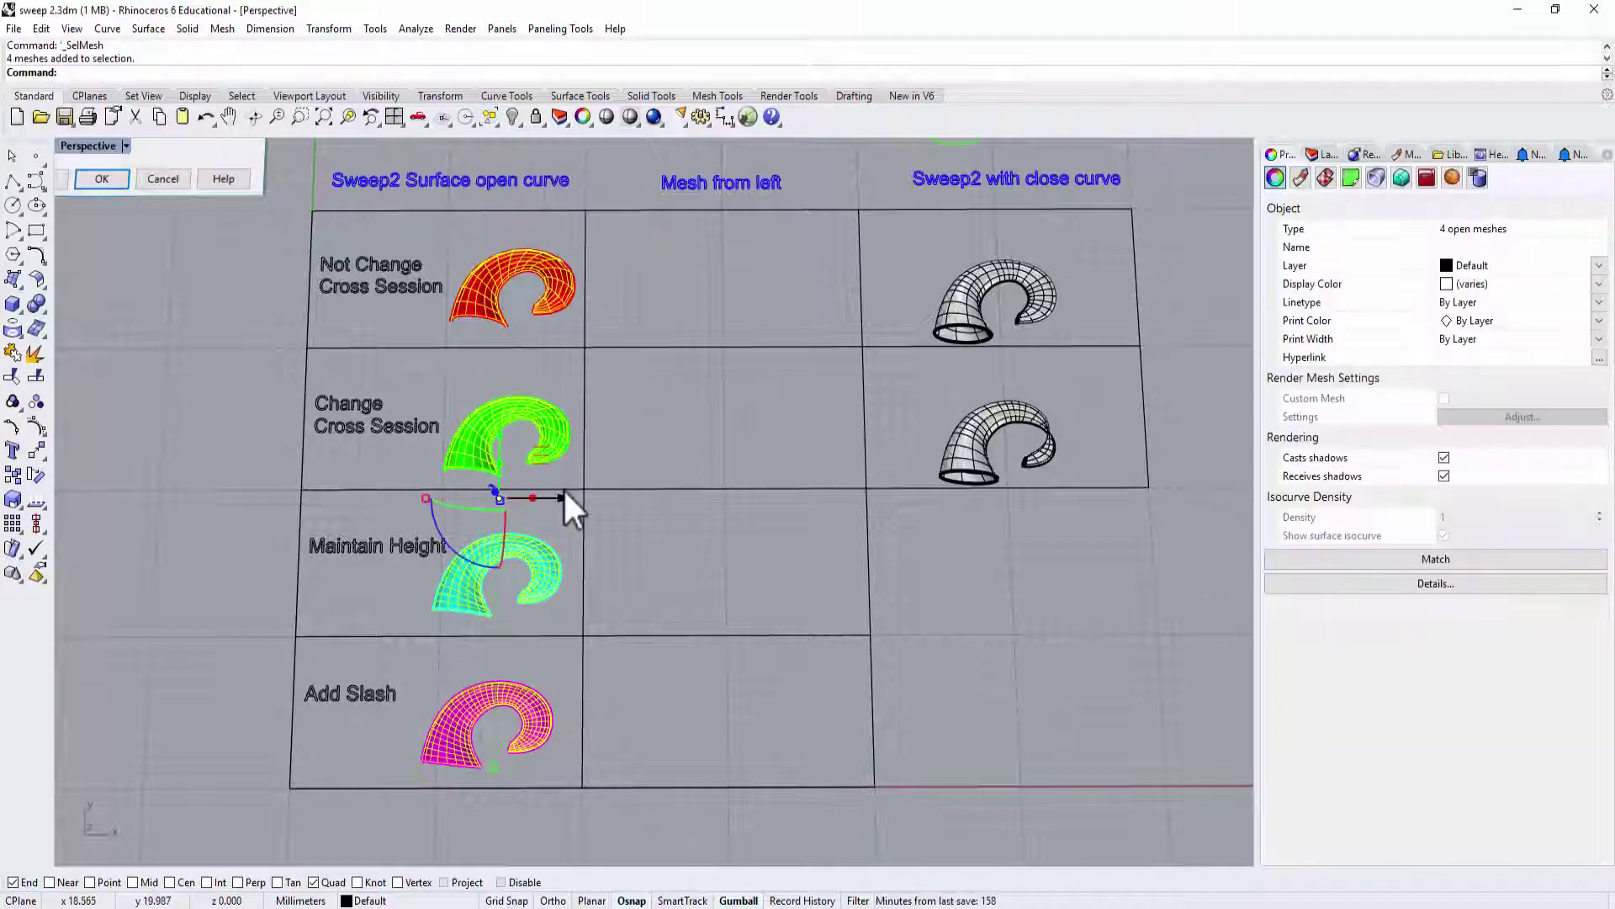
pyautogui.press('alt')
pyautogui.moveTo(562, 495); pyautogui.dragTo(773, 518)
pyautogui.click(902, 587)
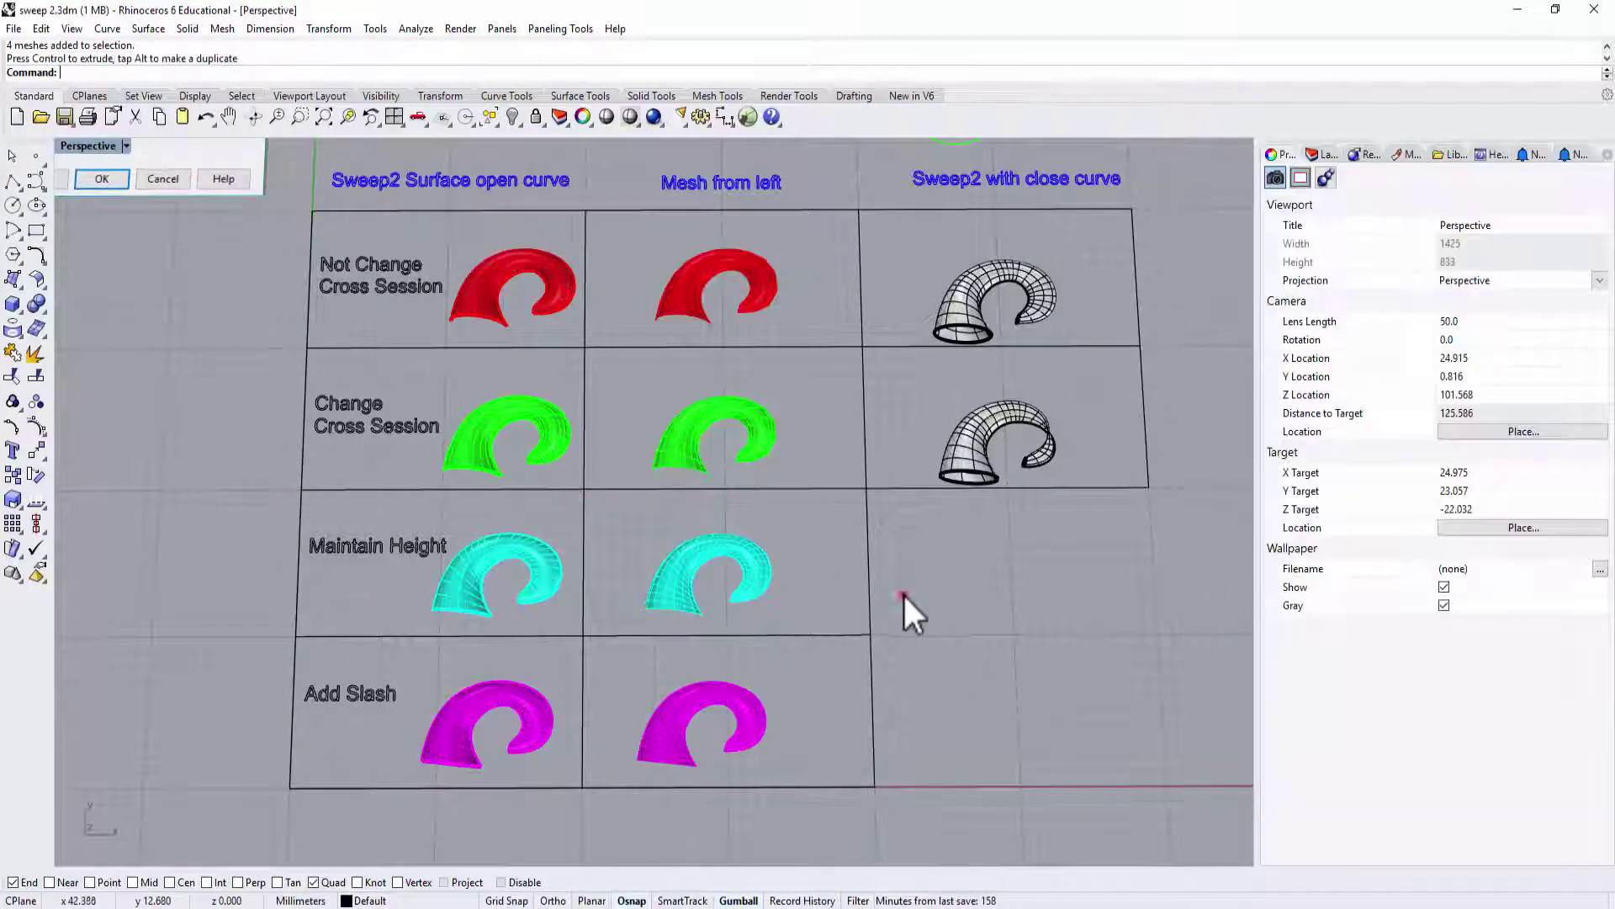
pyautogui.keyDown('shift'); pyautogui.moveTo(789, 281); pyautogui.dragTo(805, 372, button='right'); pyautogui.keyUp('shift')
pyautogui.scroll(6, 770, 353)
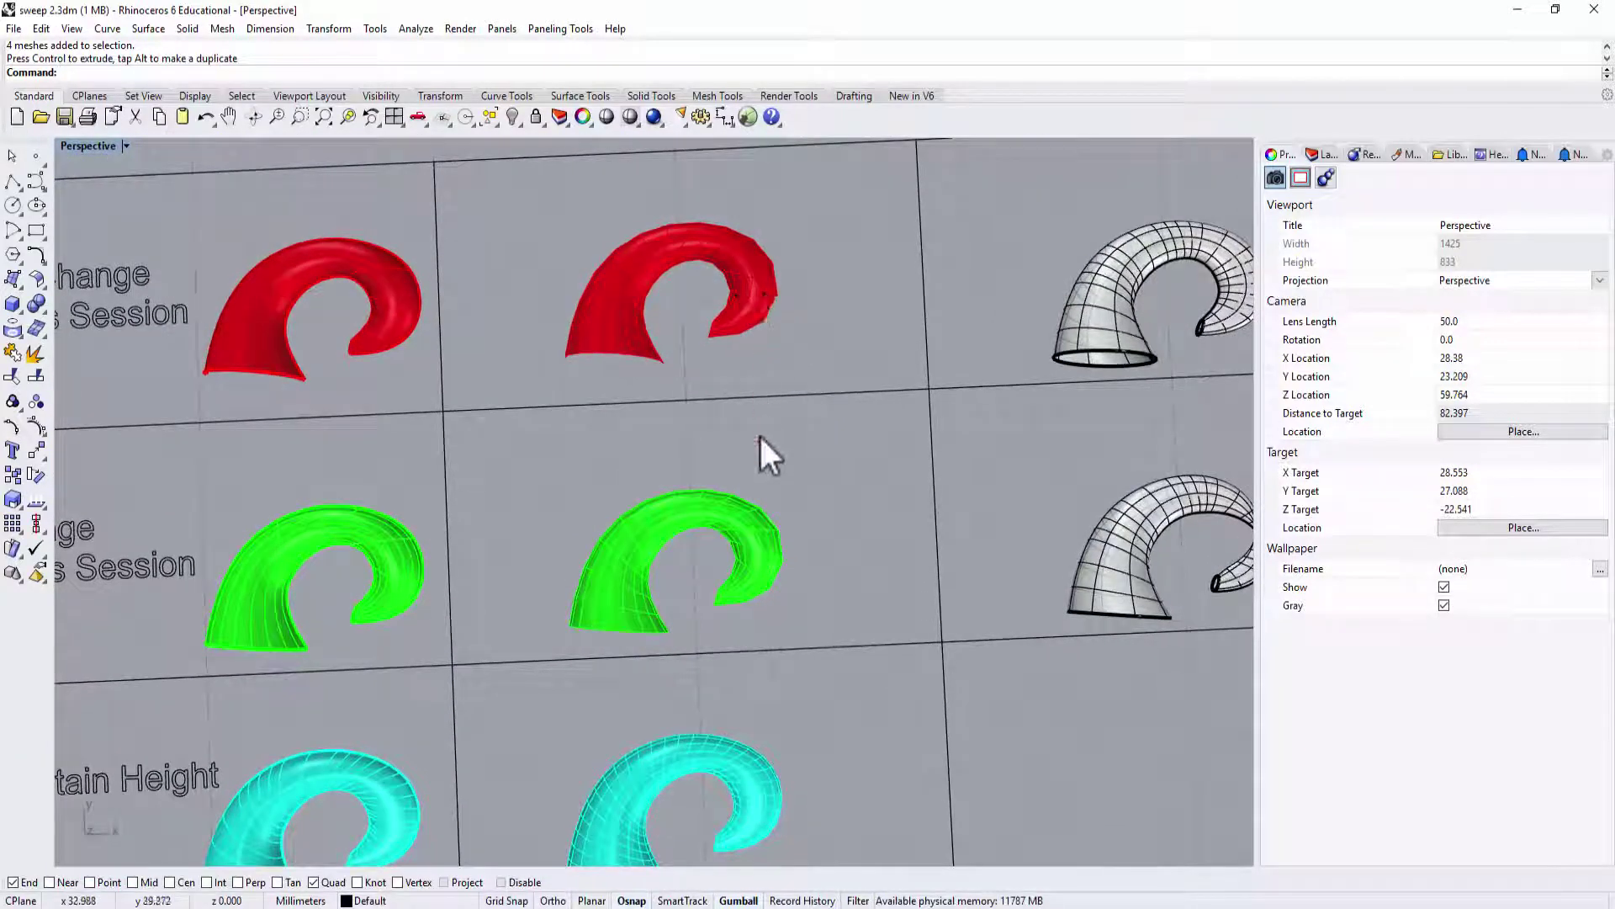
pyautogui.moveTo(818, 280); pyautogui.dragTo(816, 311, button='right')
pyautogui.scroll(6, 743, 315)
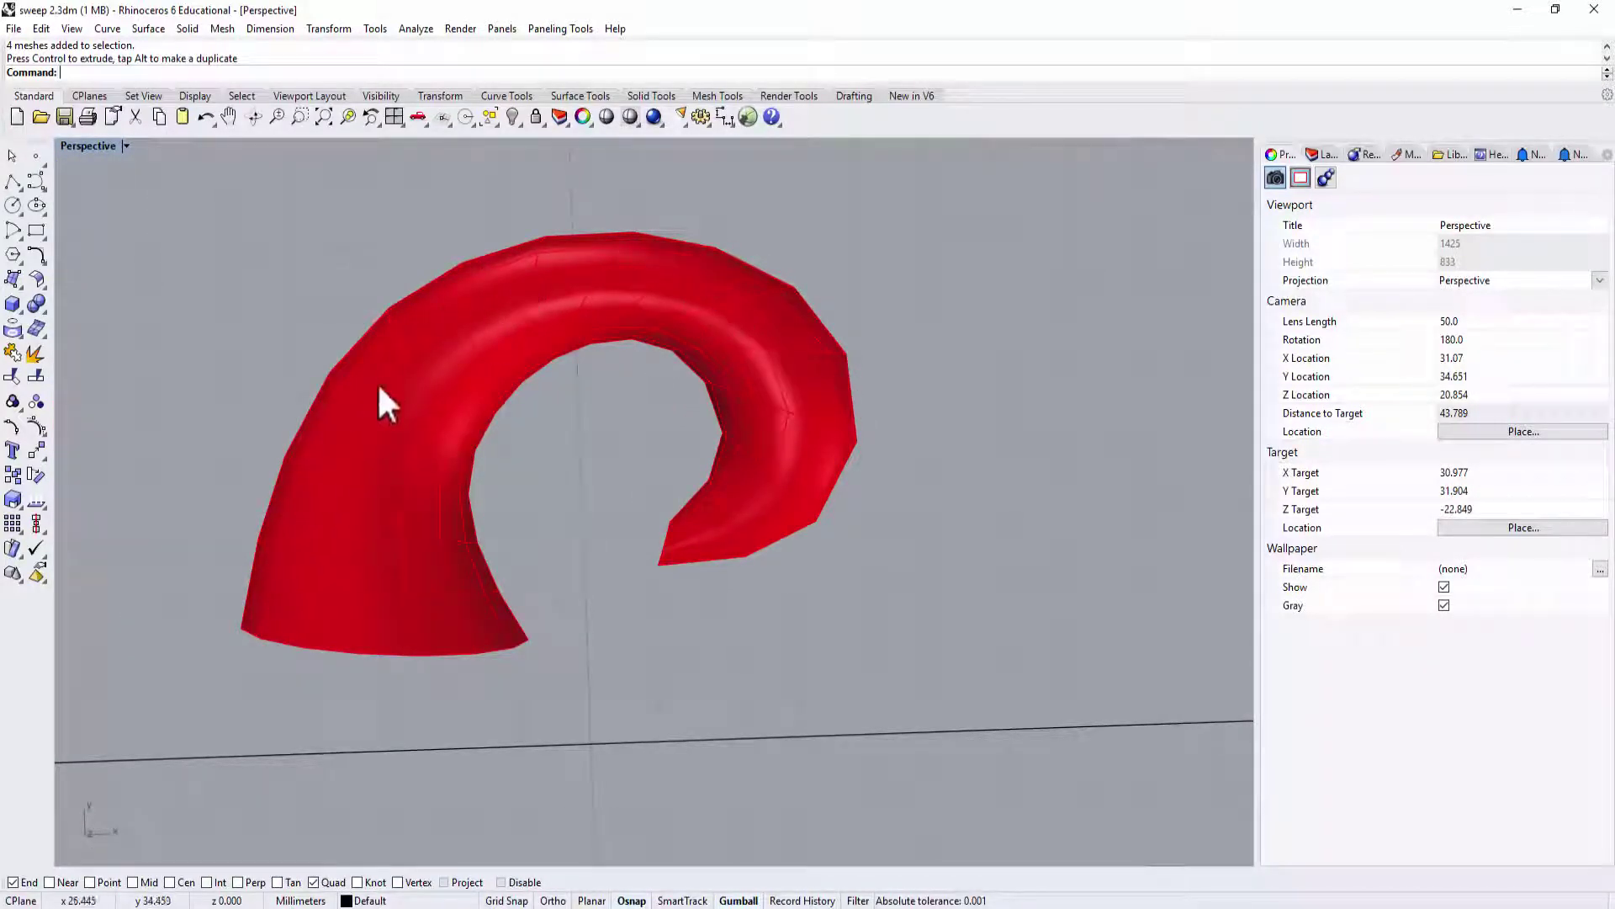
pyautogui.scroll(-5, 822, 376)
pyautogui.keyDown('shift'); pyautogui.moveTo(847, 664); pyautogui.dragTo(875, 728, button='right'); pyautogui.keyUp('shift')
pyautogui.moveTo(739, 318); pyautogui.dragTo(774, 328, button='right')
pyautogui.scroll(5, 831, 422)
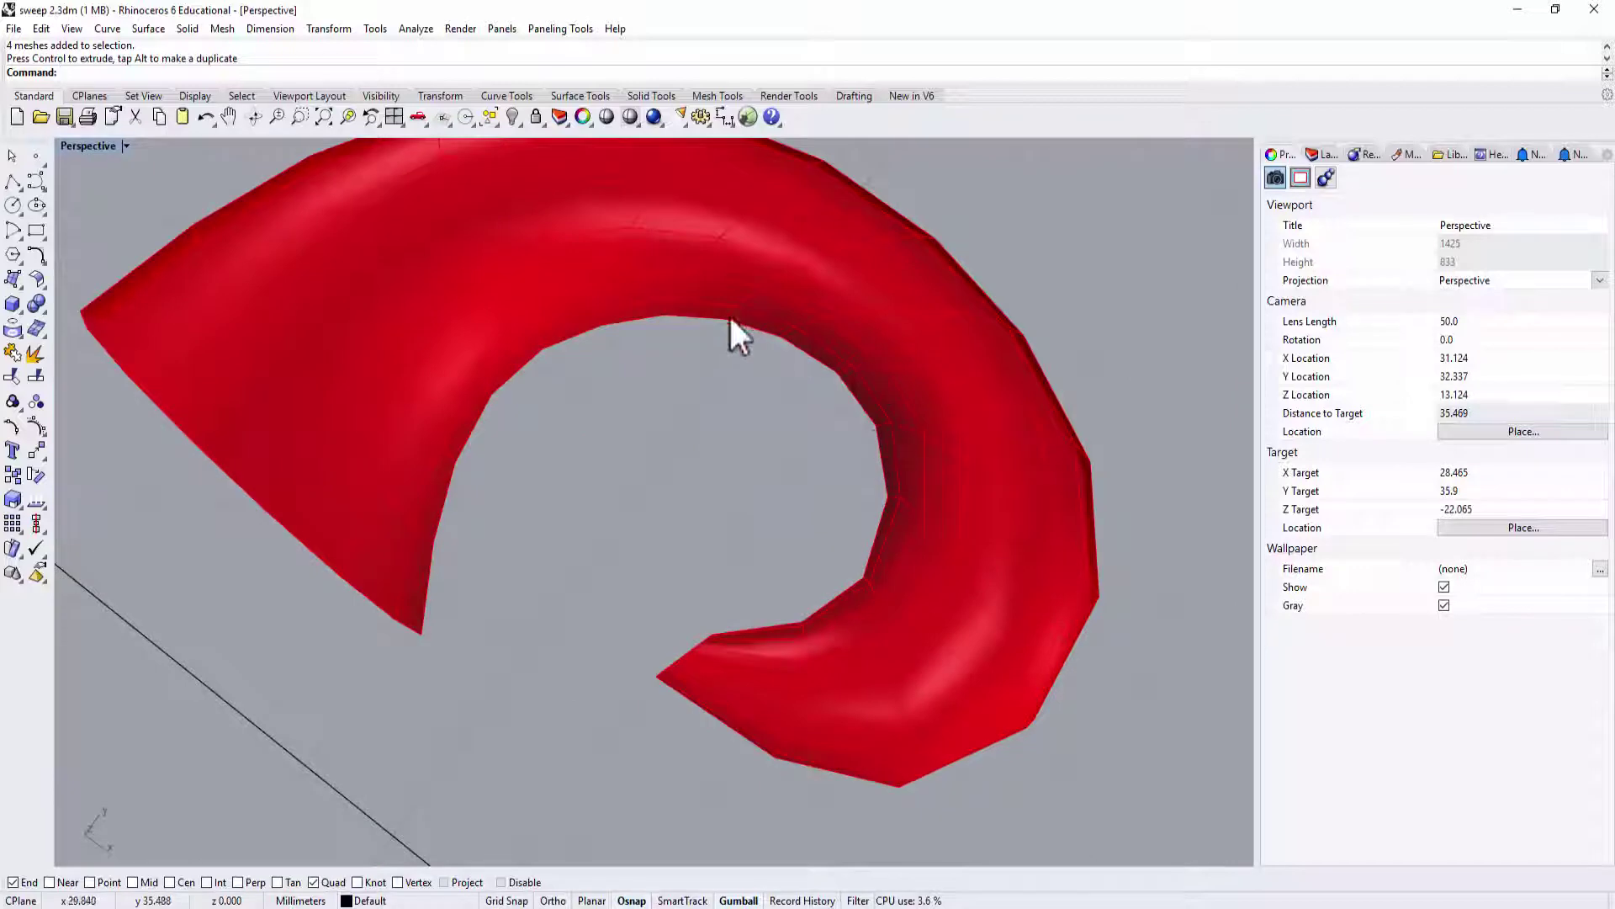
pyautogui.scroll(-2, 835, 382)
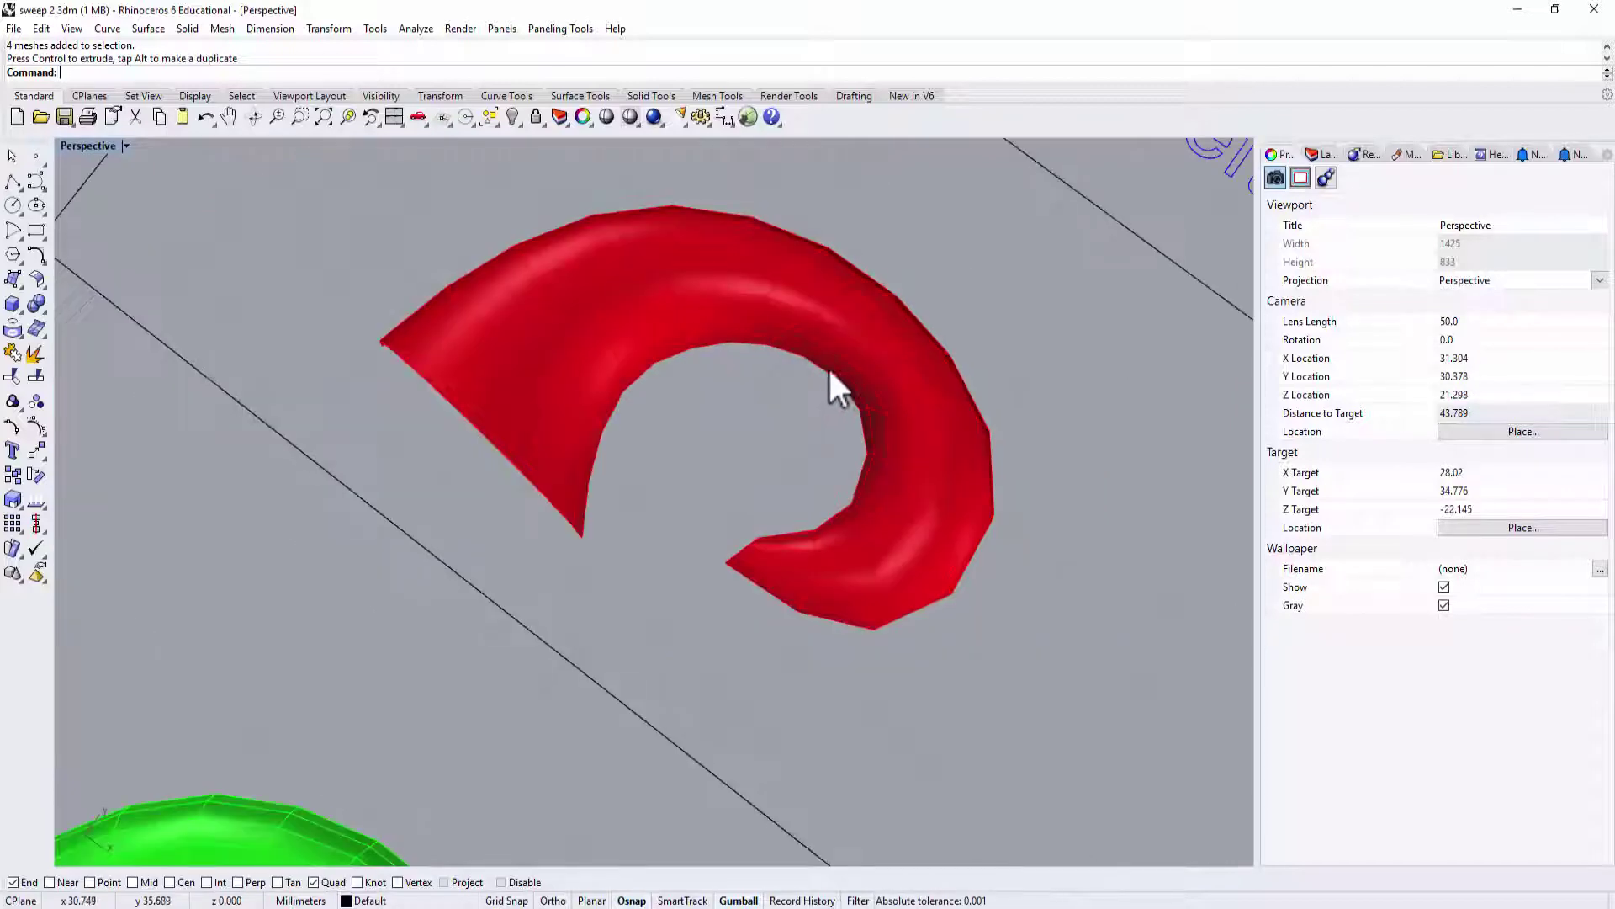
pyautogui.scroll(-2, 509, 641)
pyautogui.scroll(4, 639, 446)
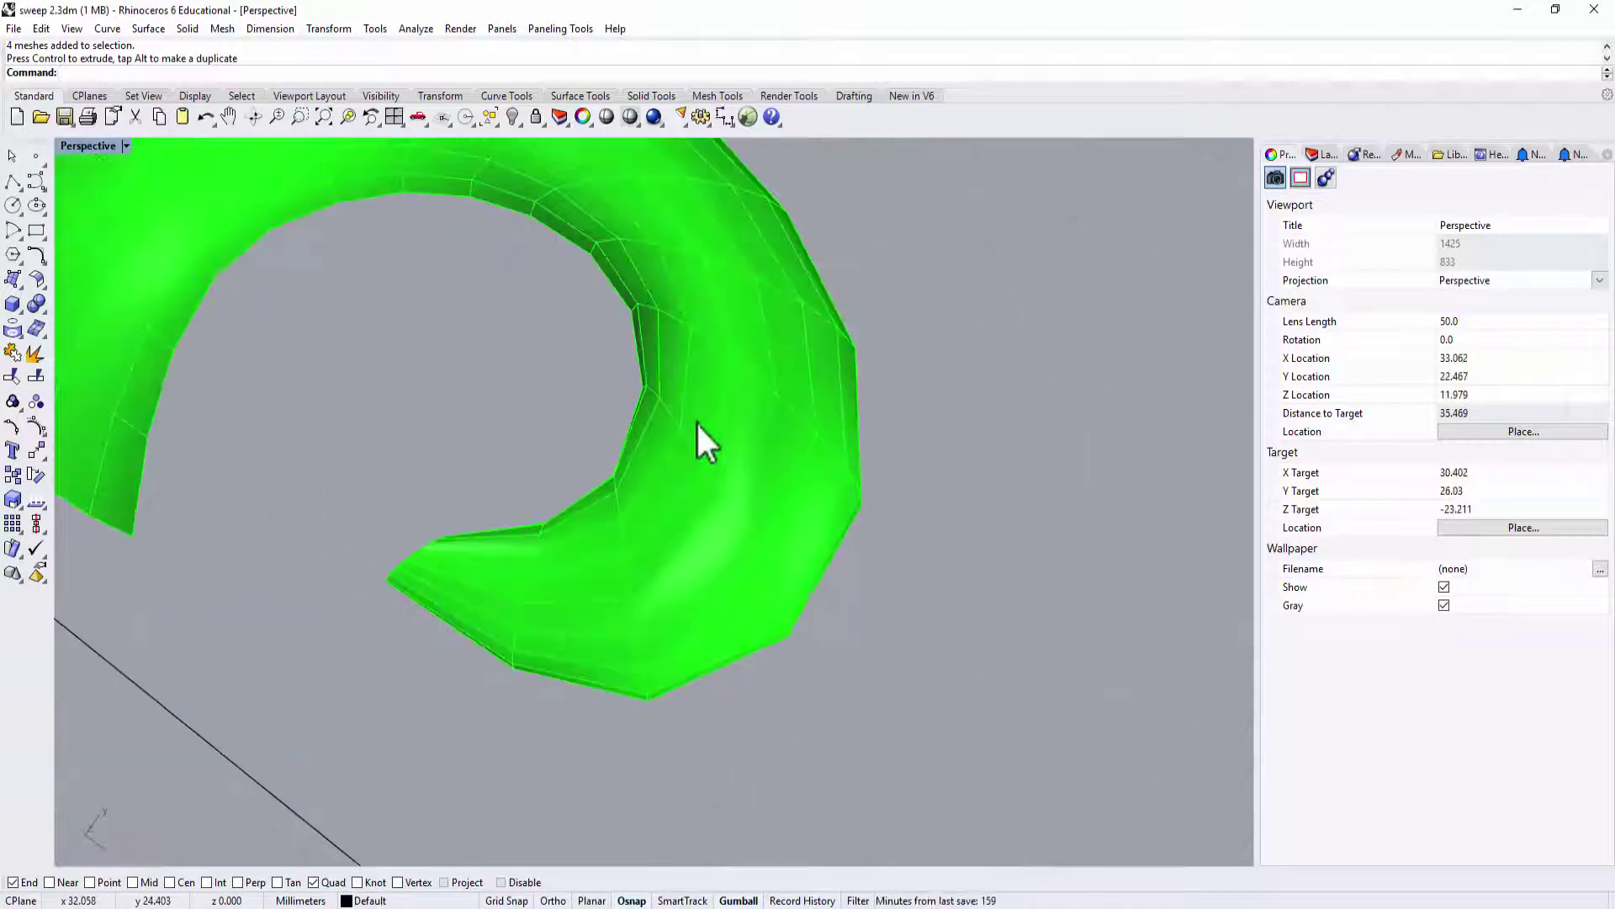
pyautogui.scroll(-3, 607, 336)
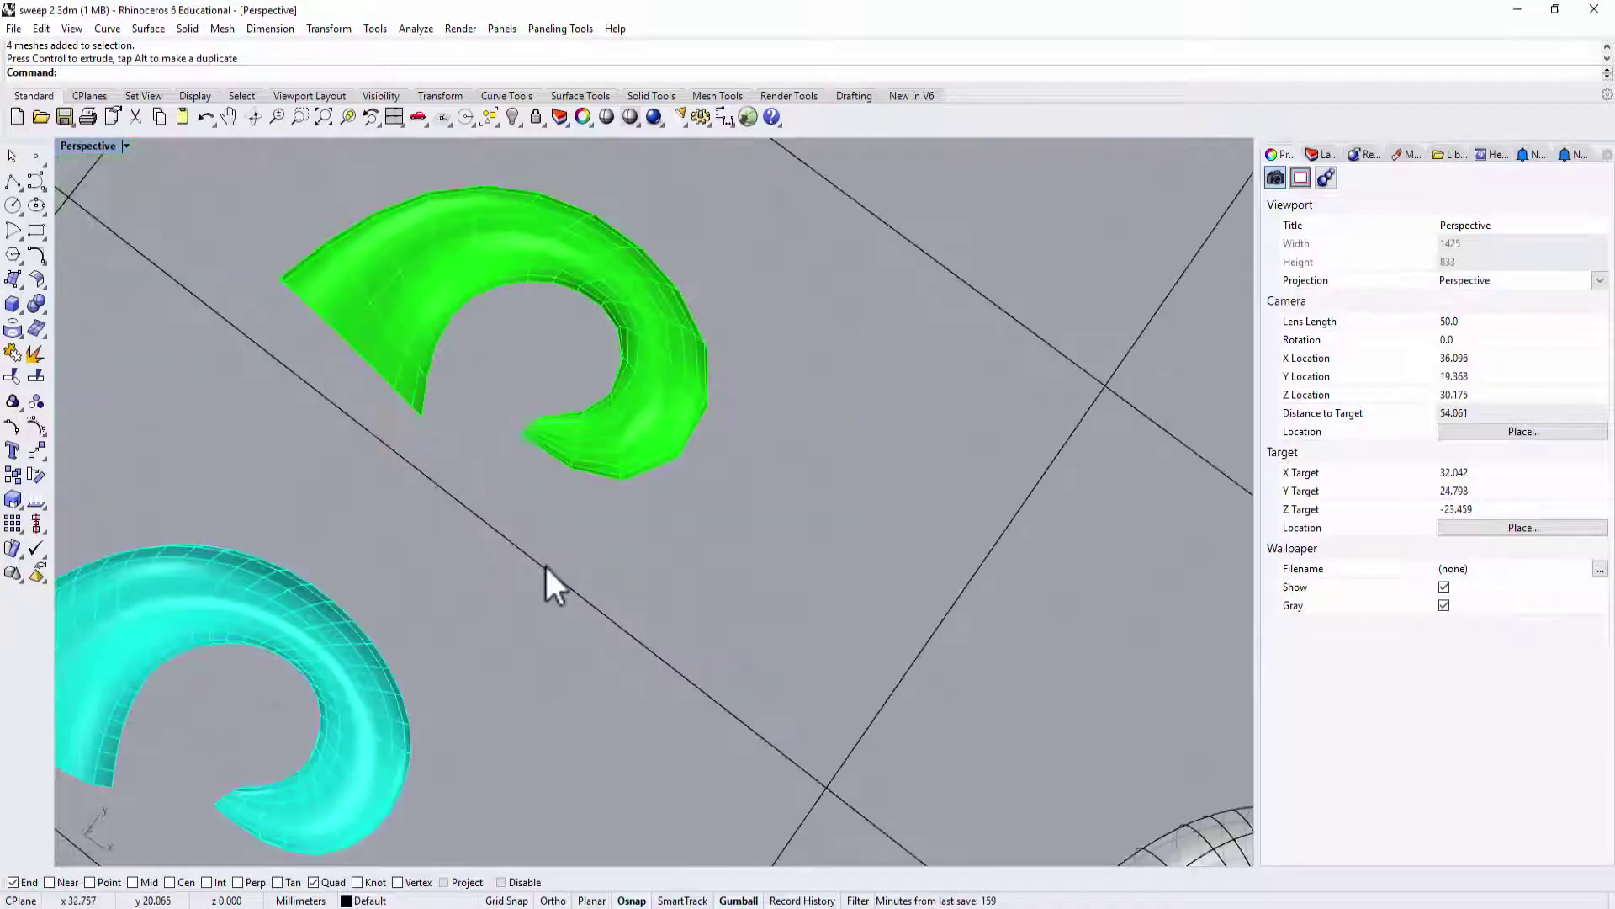
pyautogui.keyDown('shift'); pyautogui.moveTo(544, 564); pyautogui.dragTo(782, 420, button='right'); pyautogui.keyUp('shift')
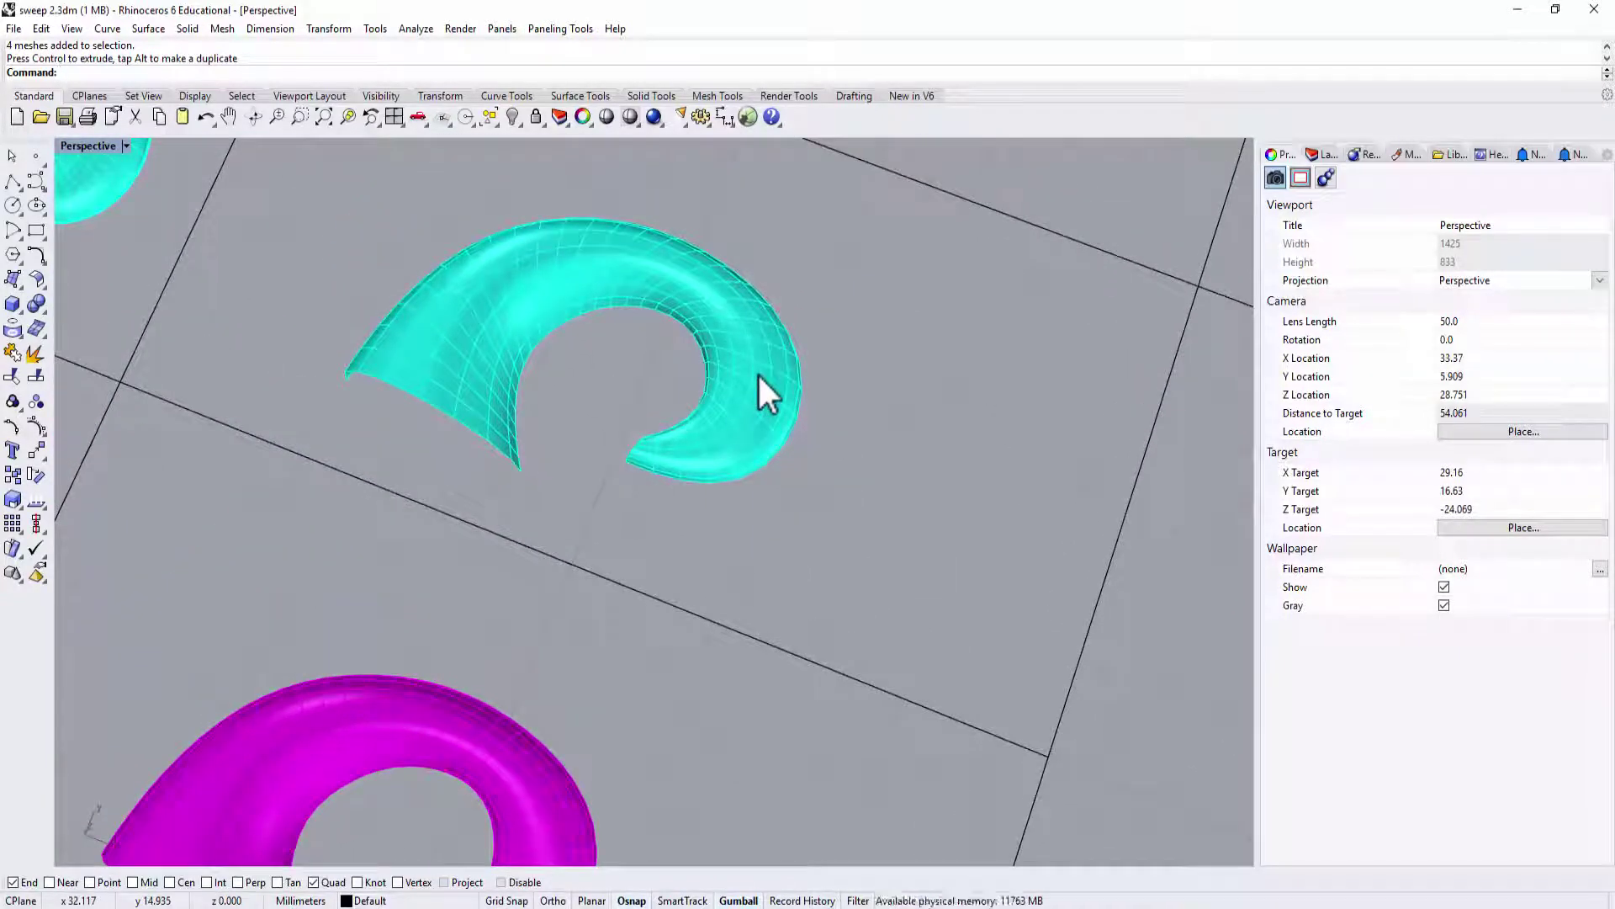
pyautogui.scroll(-5, 757, 372)
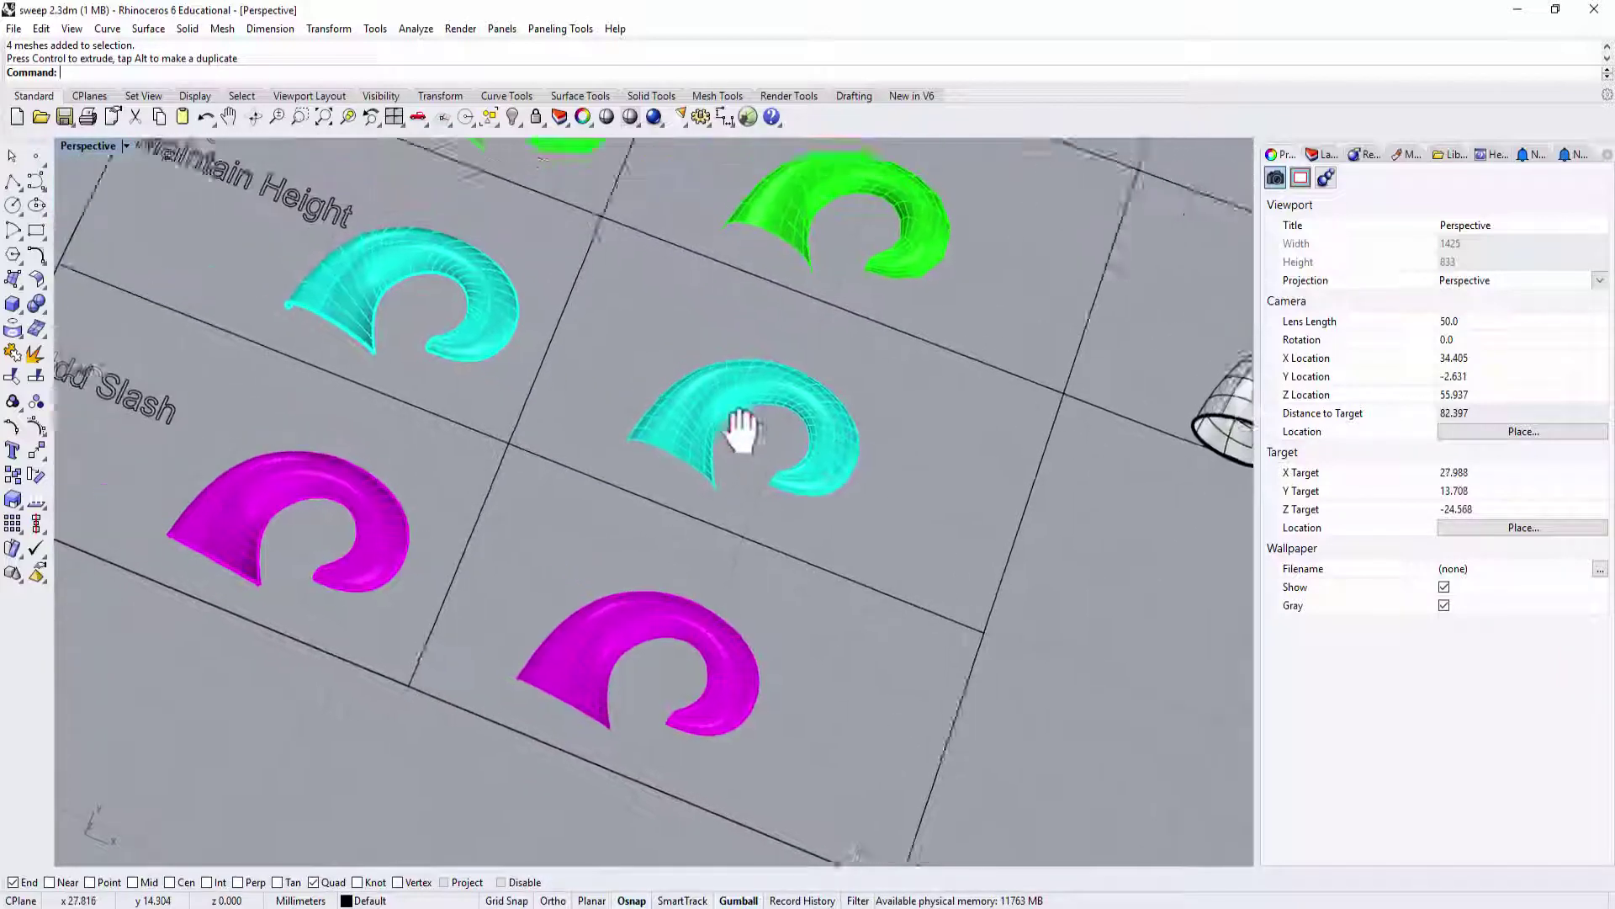
pyautogui.moveTo(509, 354); pyautogui.dragTo(516, 360, button='right')
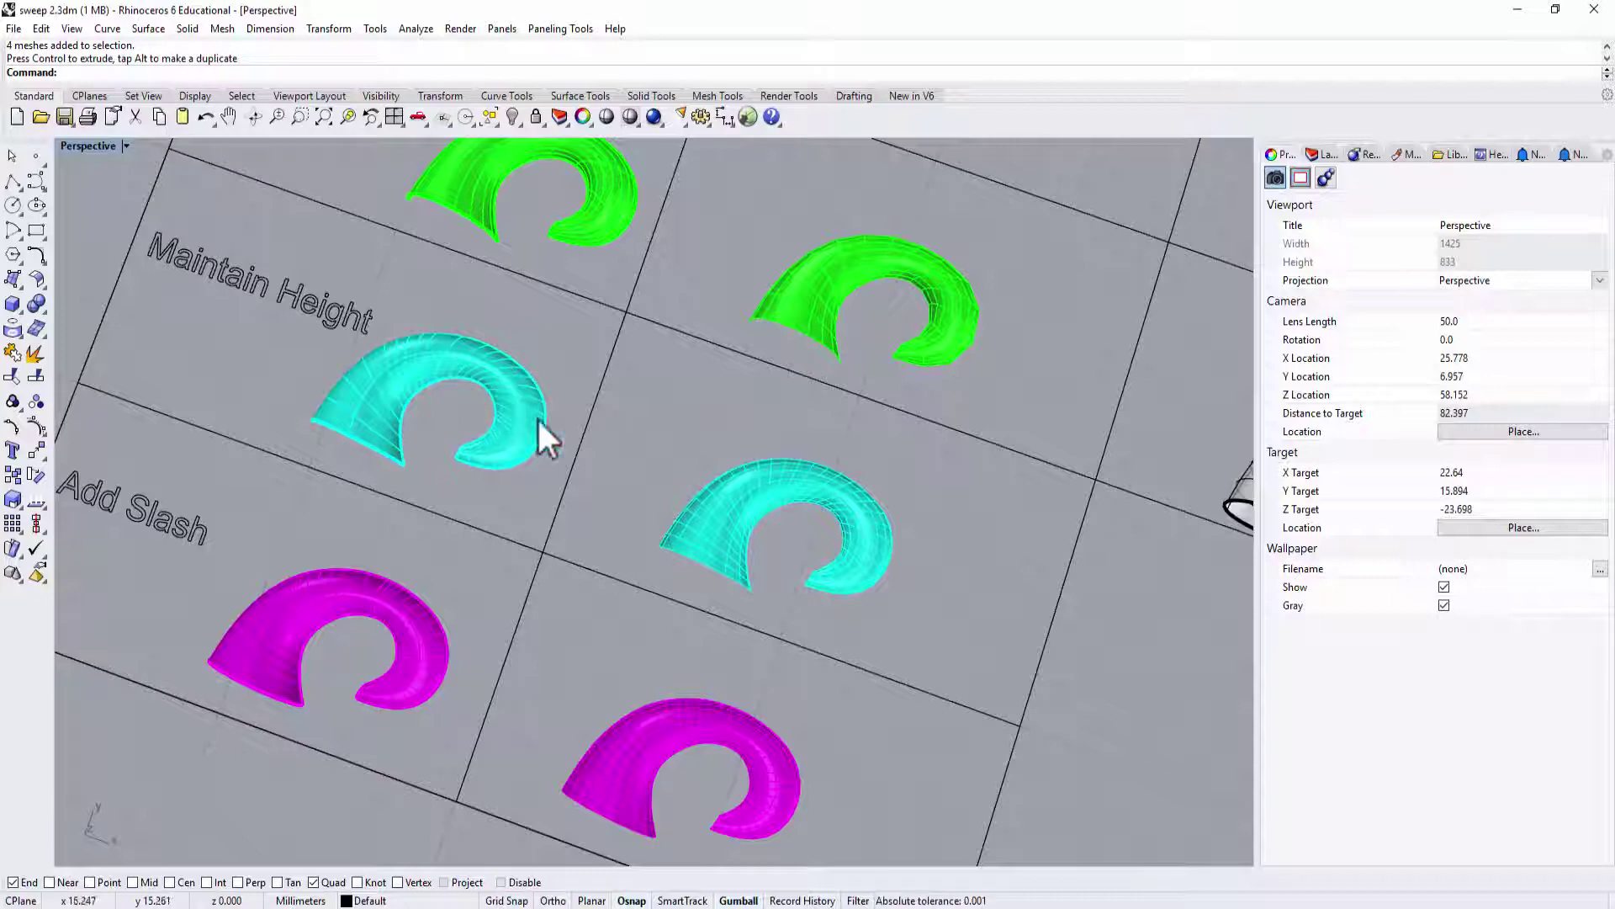
pyautogui.scroll(-3, 717, 570)
pyautogui.moveTo(718, 569)
pyautogui.mouseDown(button='right')
pyautogui.moveTo(709, 448)
pyautogui.moveTo(735, 546)
pyautogui.mouseUp(button='right')
pyautogui.scroll(3, 698, 458)
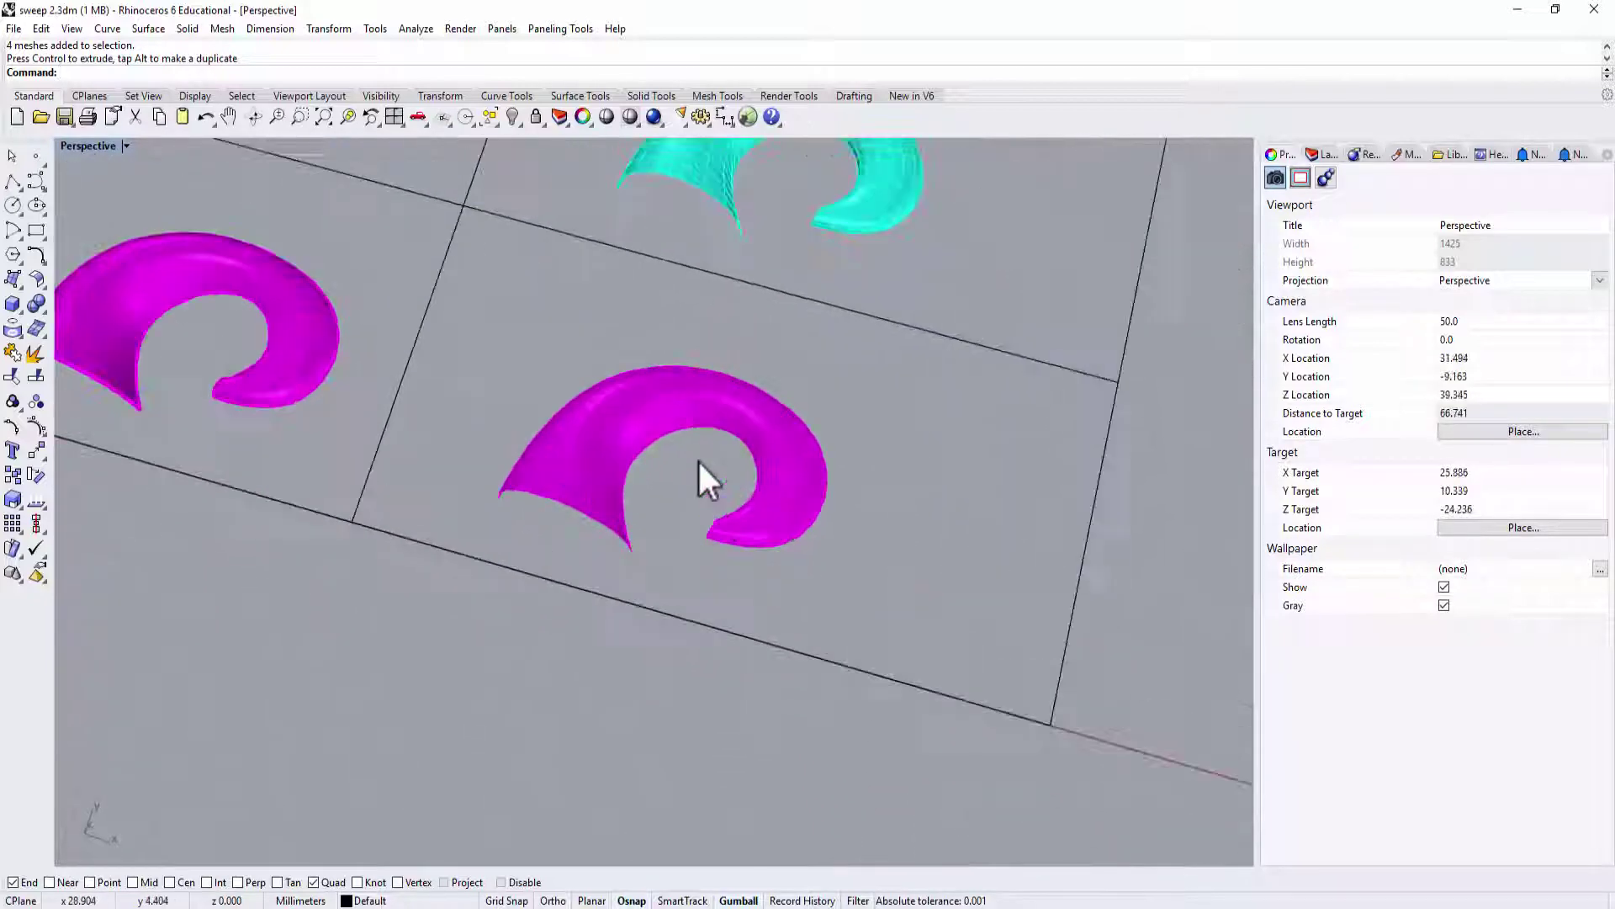
pyautogui.scroll(3, 762, 425)
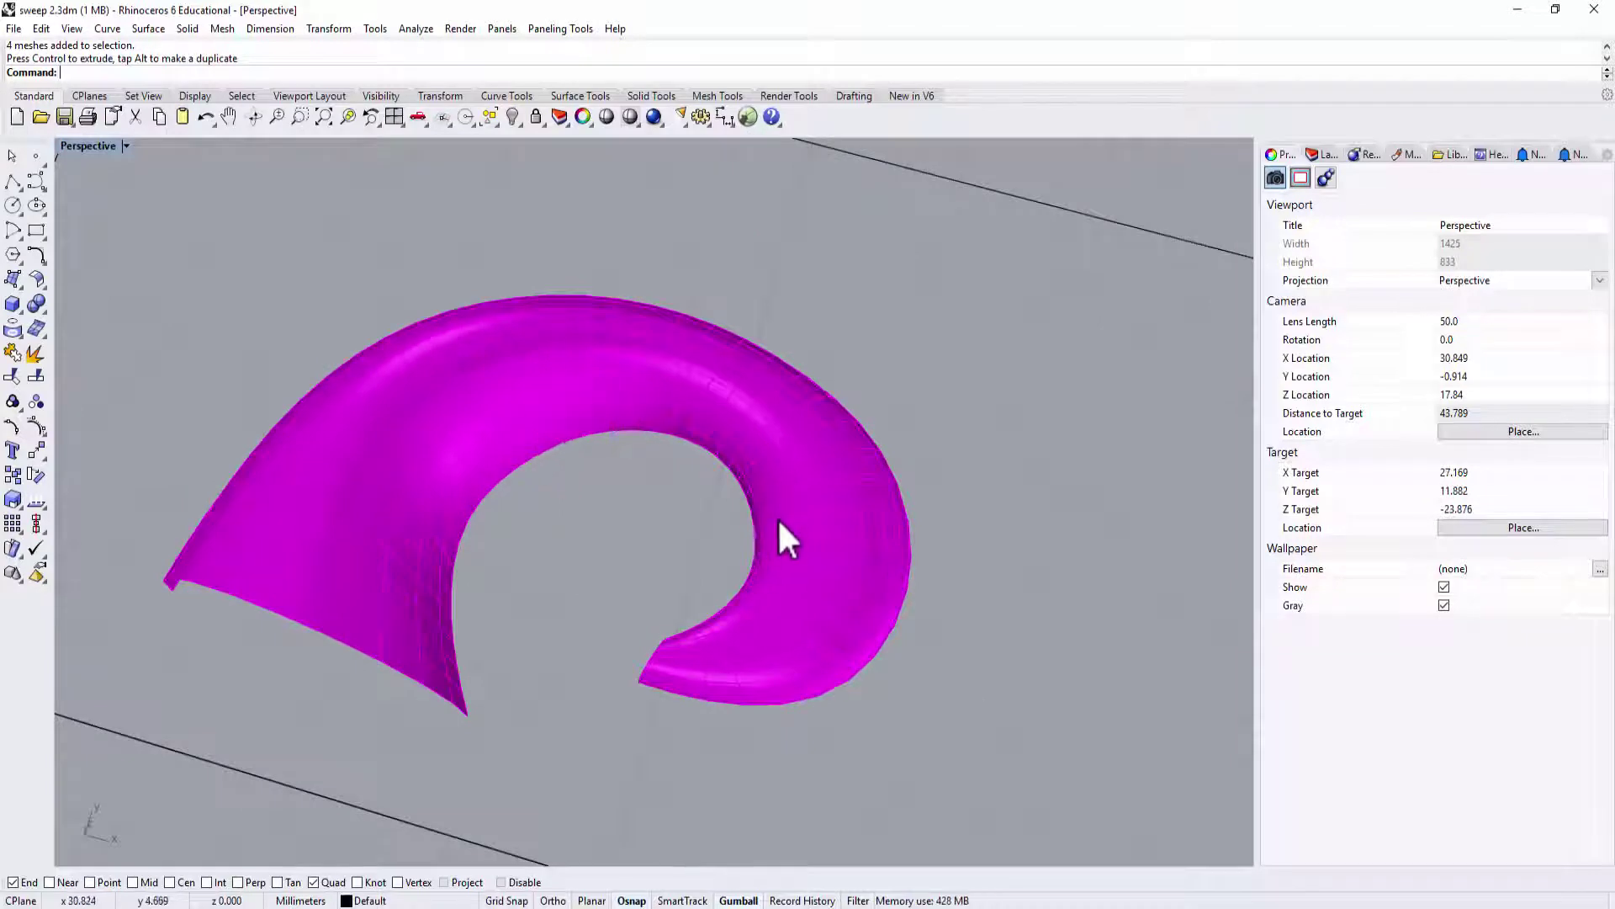
pyautogui.scroll(-3, 630, 390)
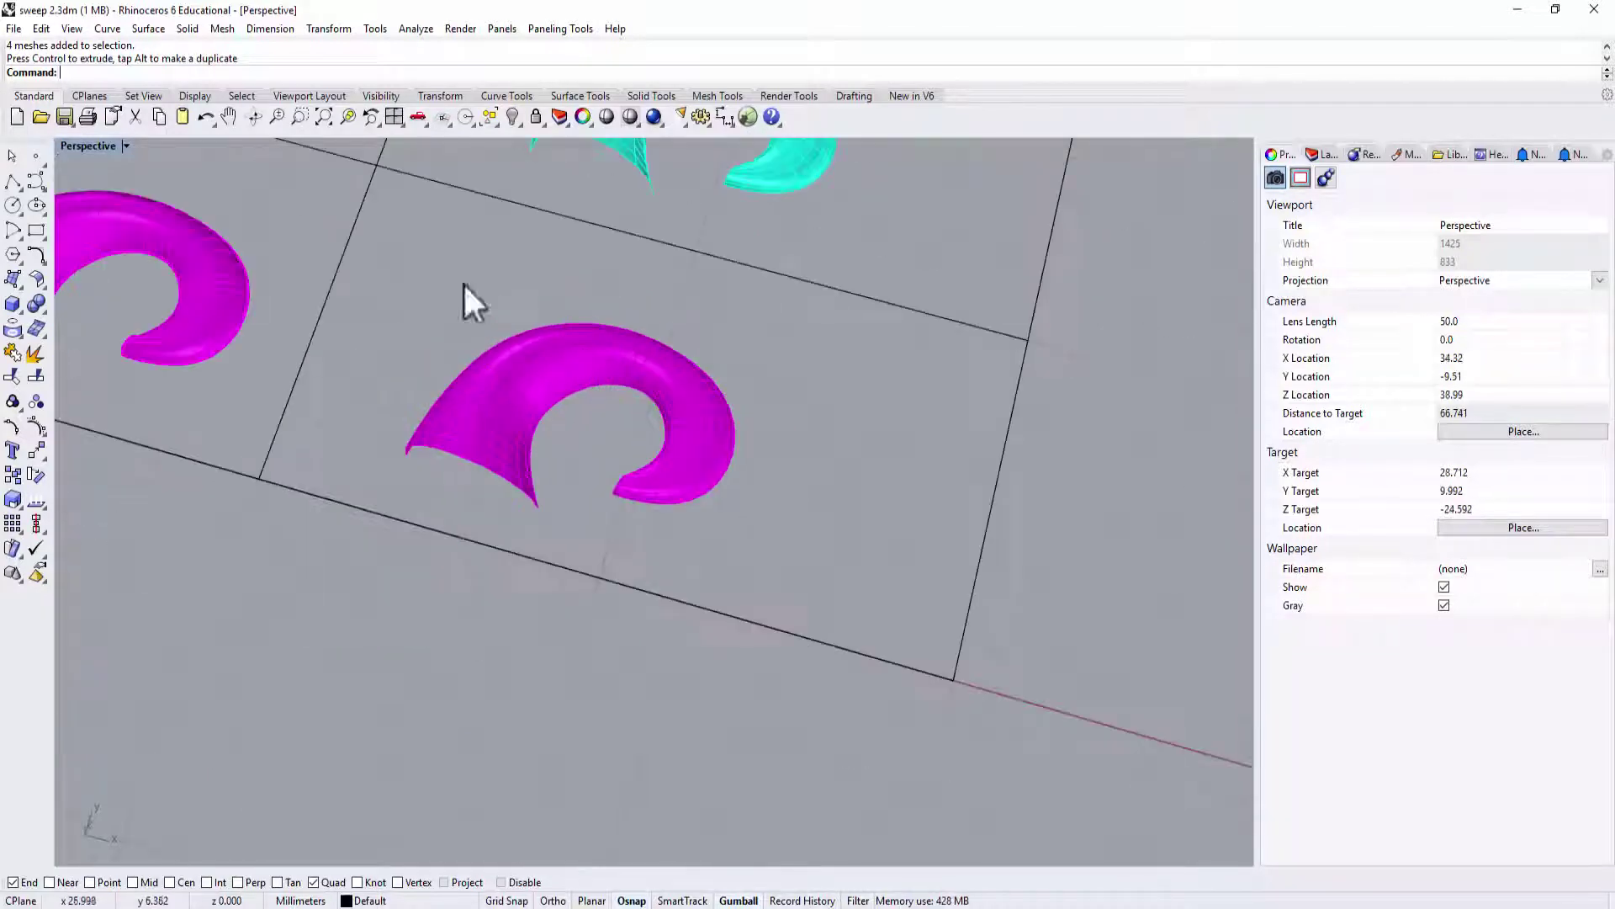
# Set the Perspective viewport to Rendered display and pan and zoom over the rendered horns
pyautogui.click(125, 146)
pyautogui.click(135, 229)
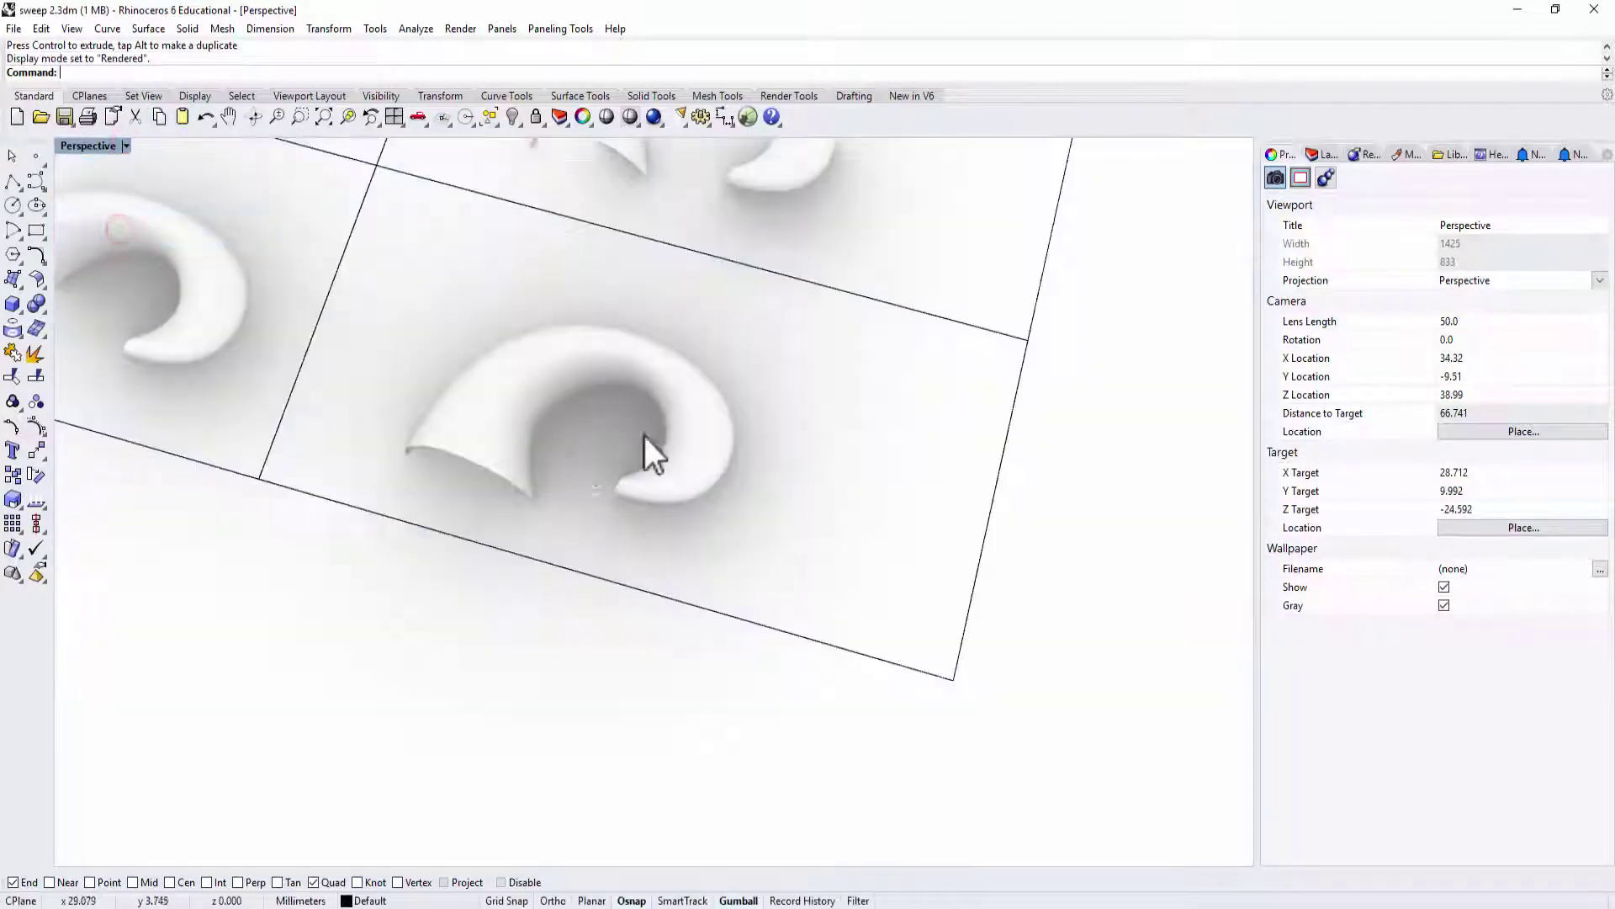
pyautogui.keyDown('shift'); pyautogui.moveTo(656, 433); pyautogui.dragTo(800, 514, button='right'); pyautogui.keyUp('shift')
pyautogui.scroll(5, 625, 528)
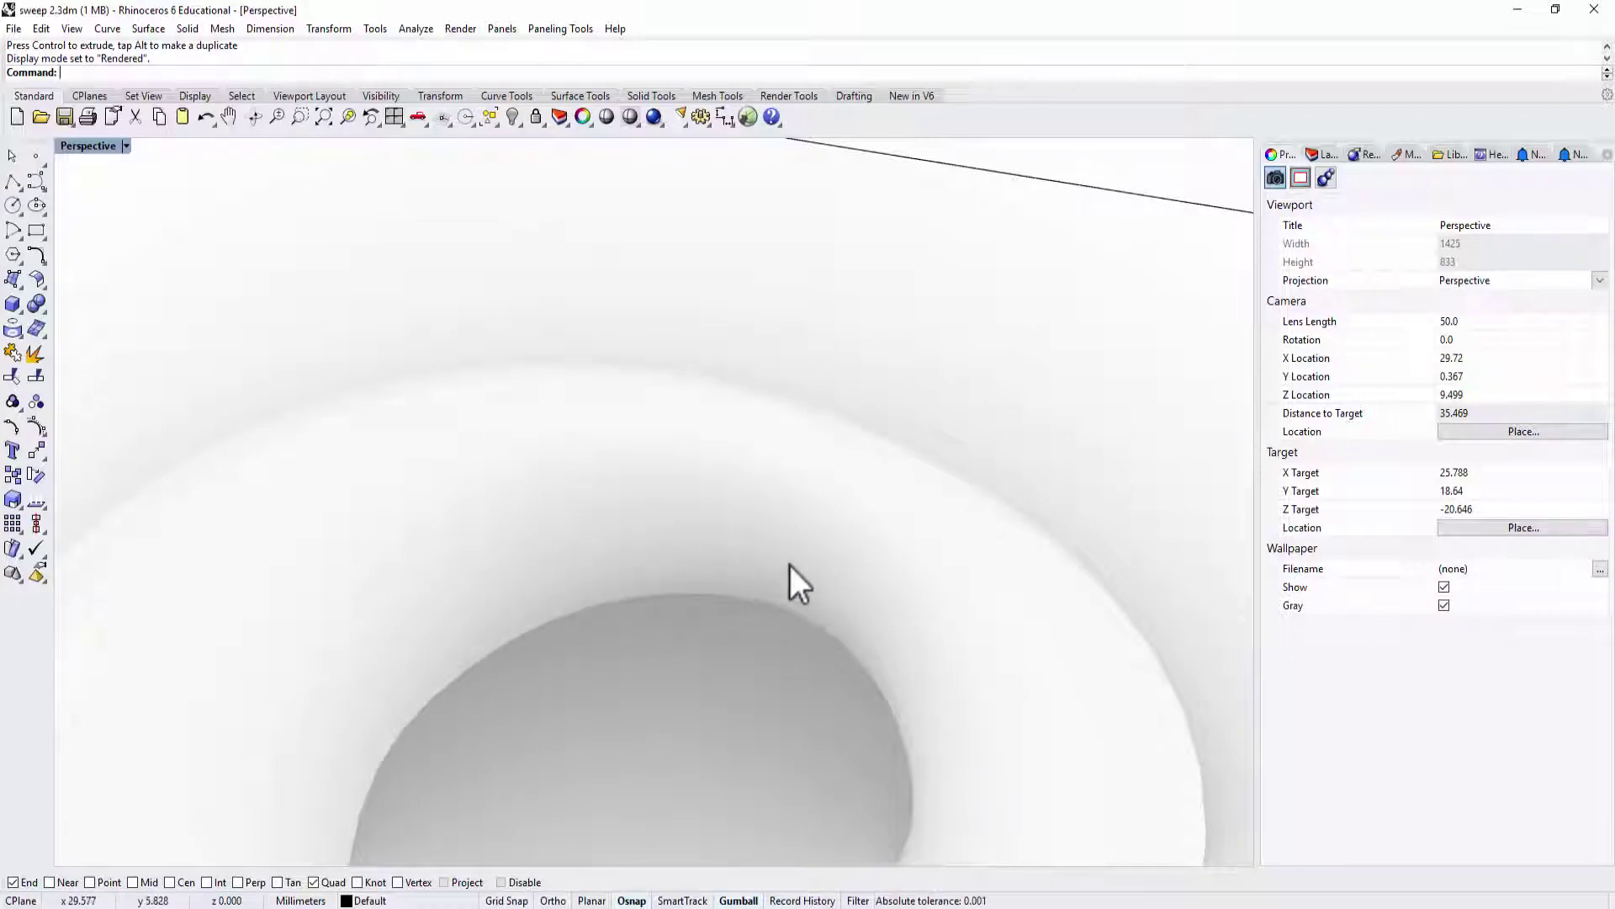
pyautogui.scroll(-8, 790, 565)
pyautogui.keyDown('shift'); pyautogui.moveTo(860, 425); pyautogui.dragTo(799, 629, button='right'); pyautogui.keyUp('shift')
pyautogui.scroll(10, 766, 687)
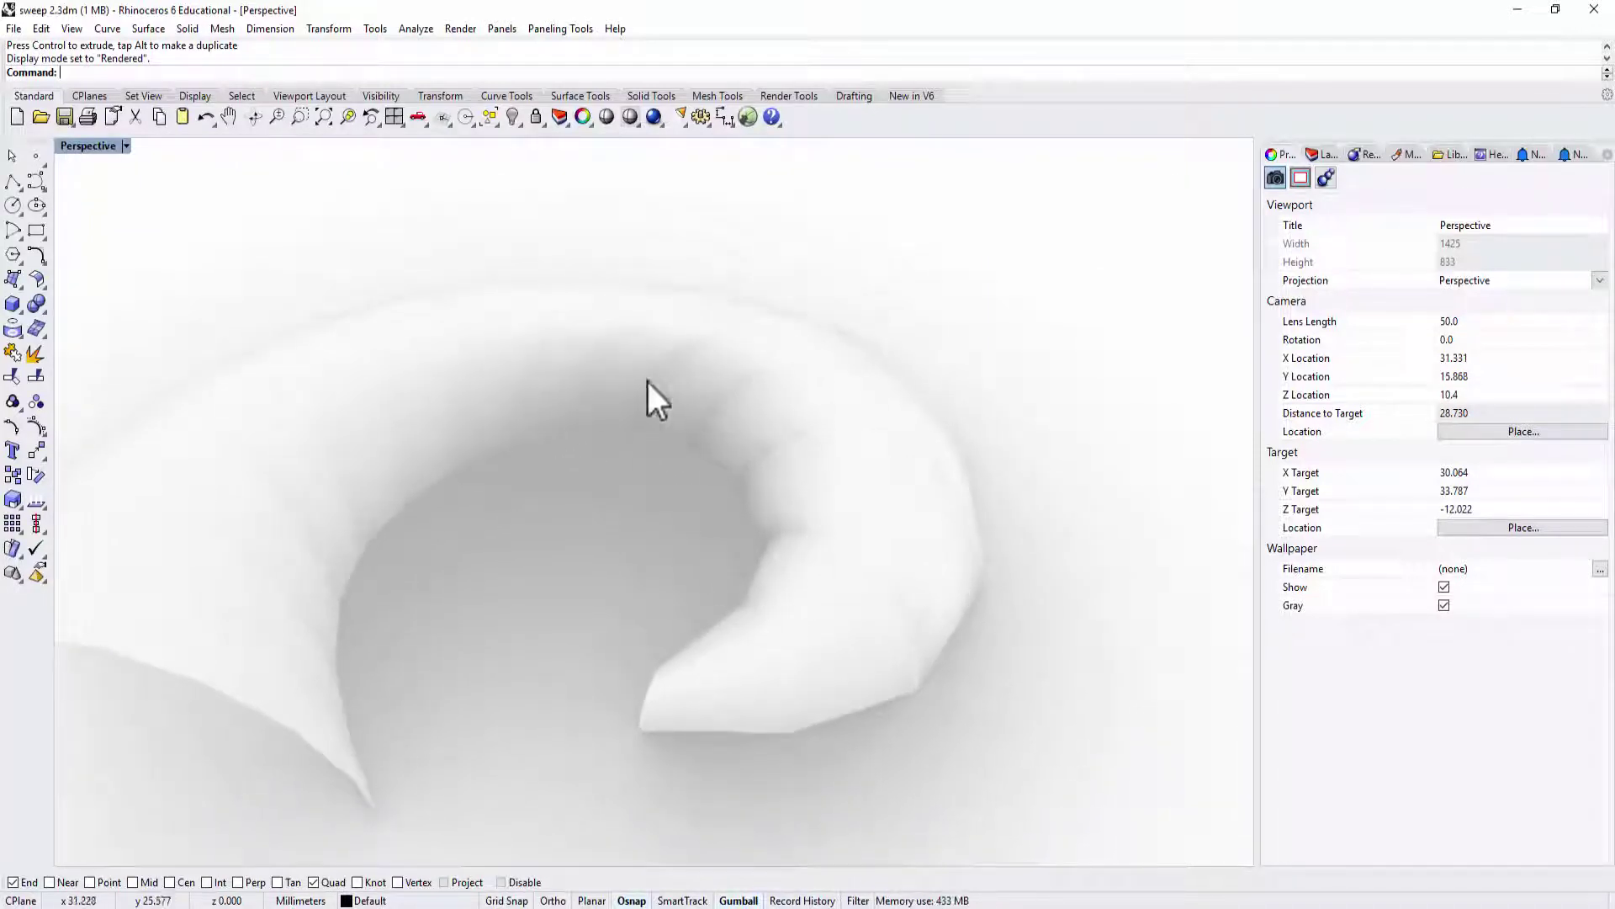
pyautogui.scroll(-5, 722, 407)
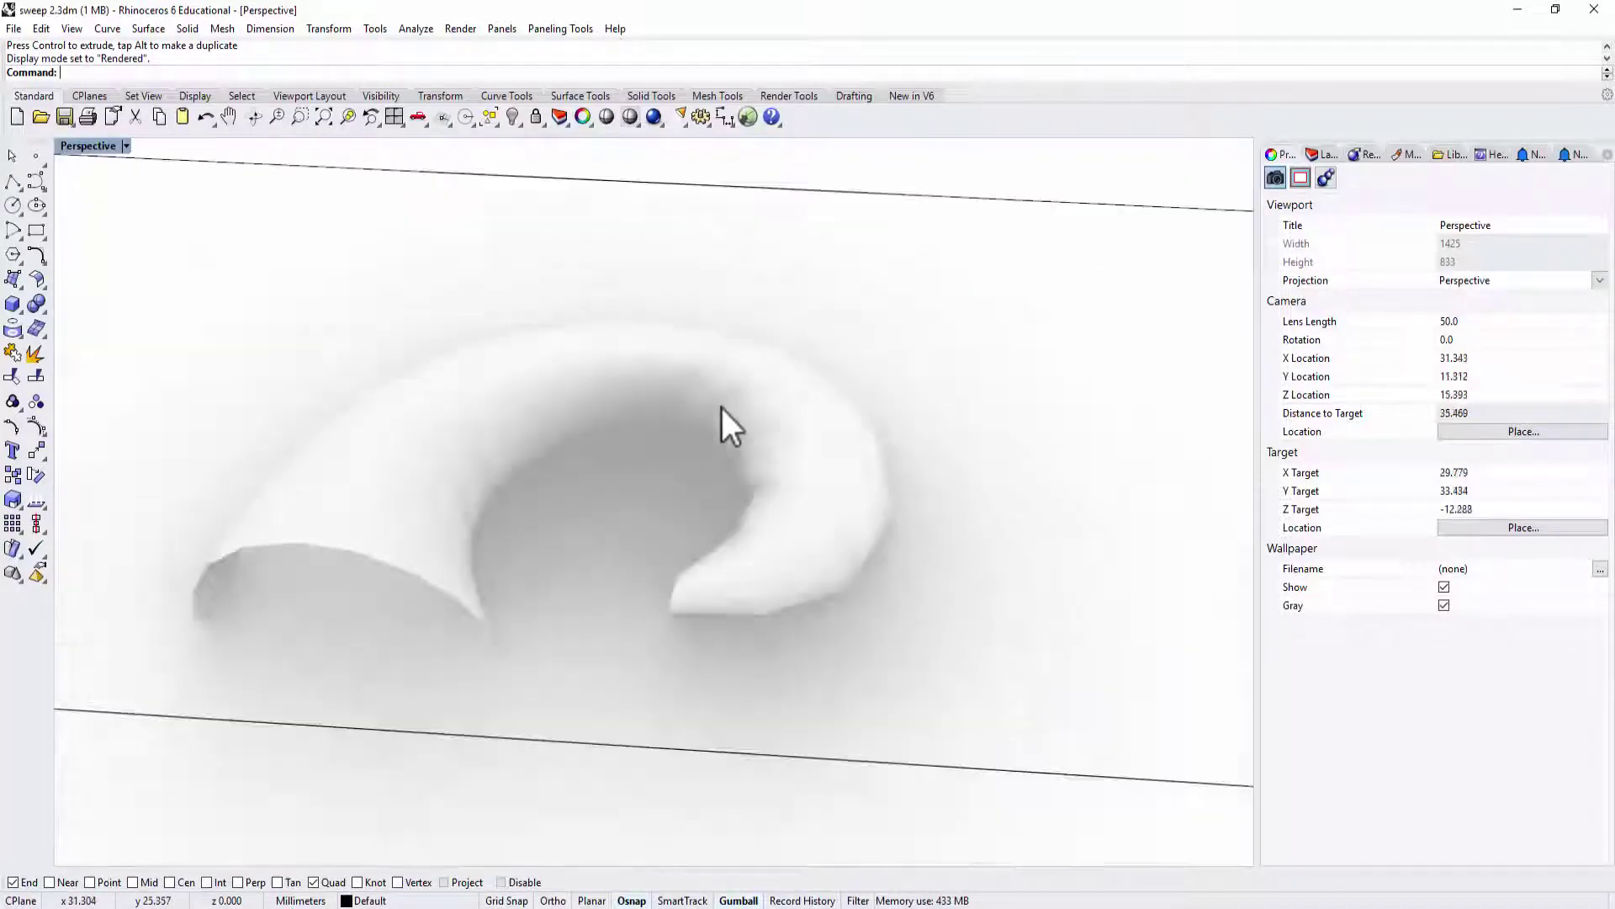
pyautogui.scroll(-3, 723, 406)
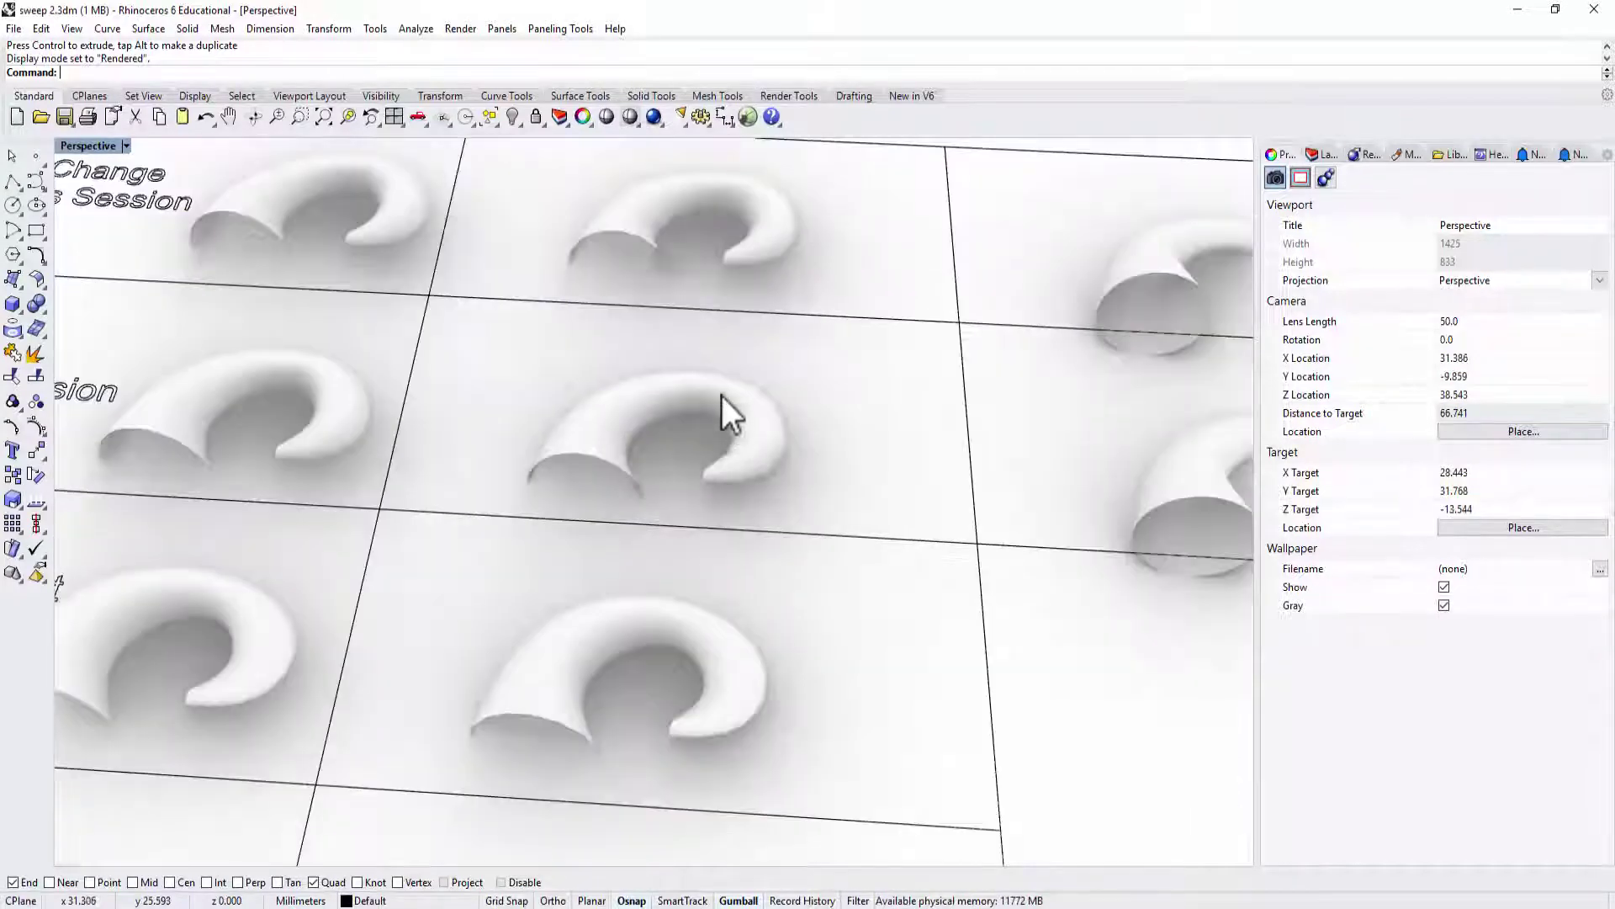
pyautogui.scroll(-3, 717, 384)
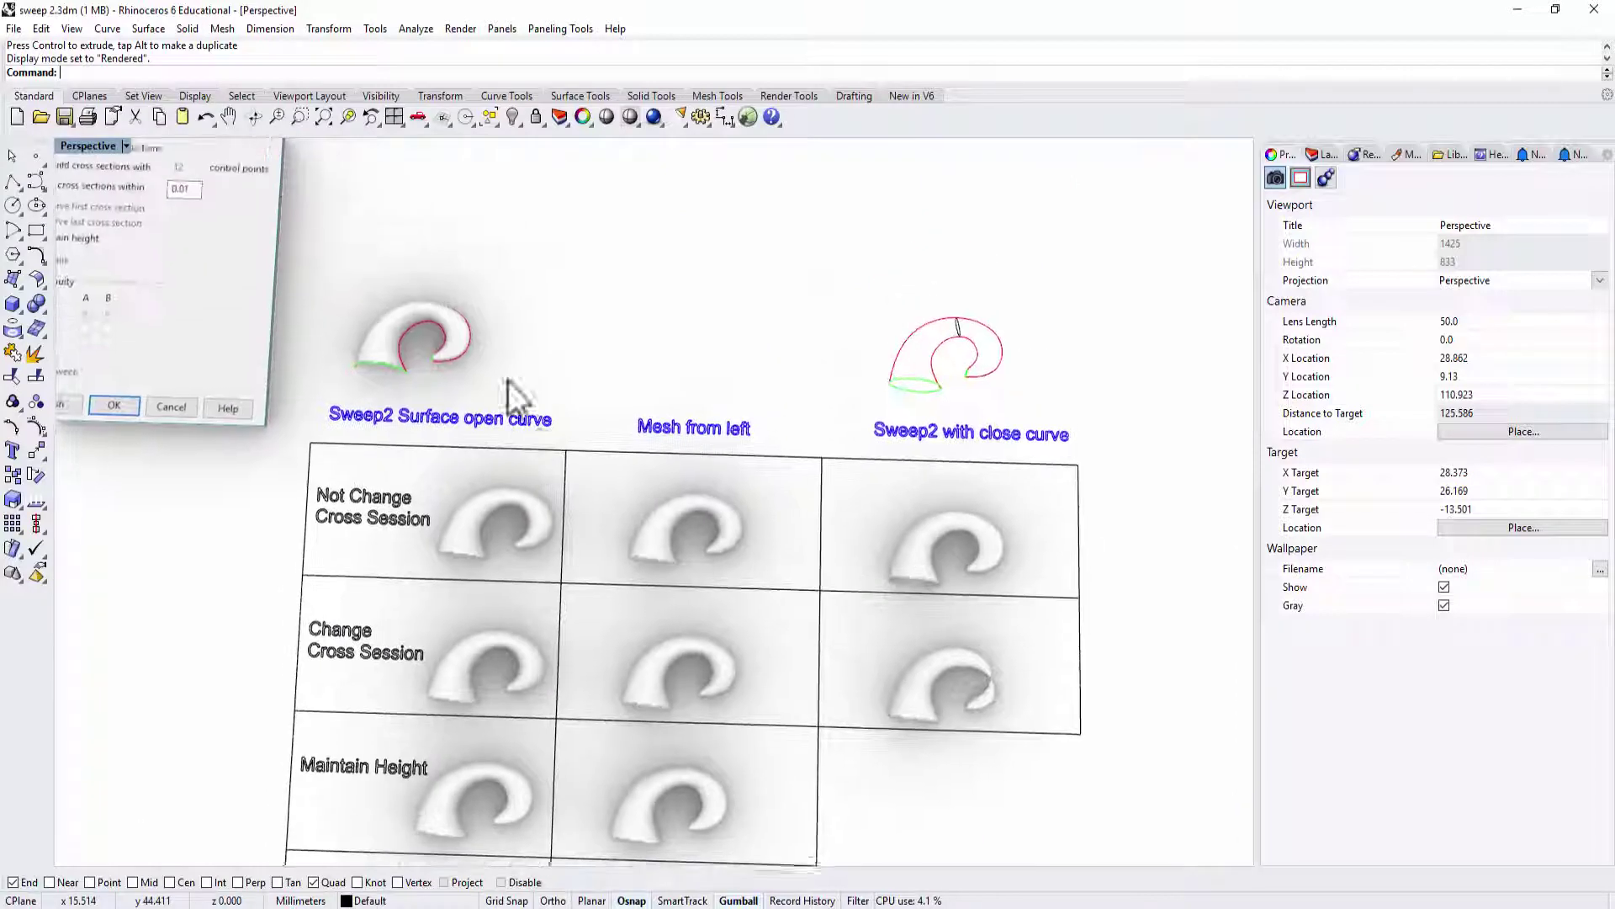
pyautogui.scroll(6, 419, 331)
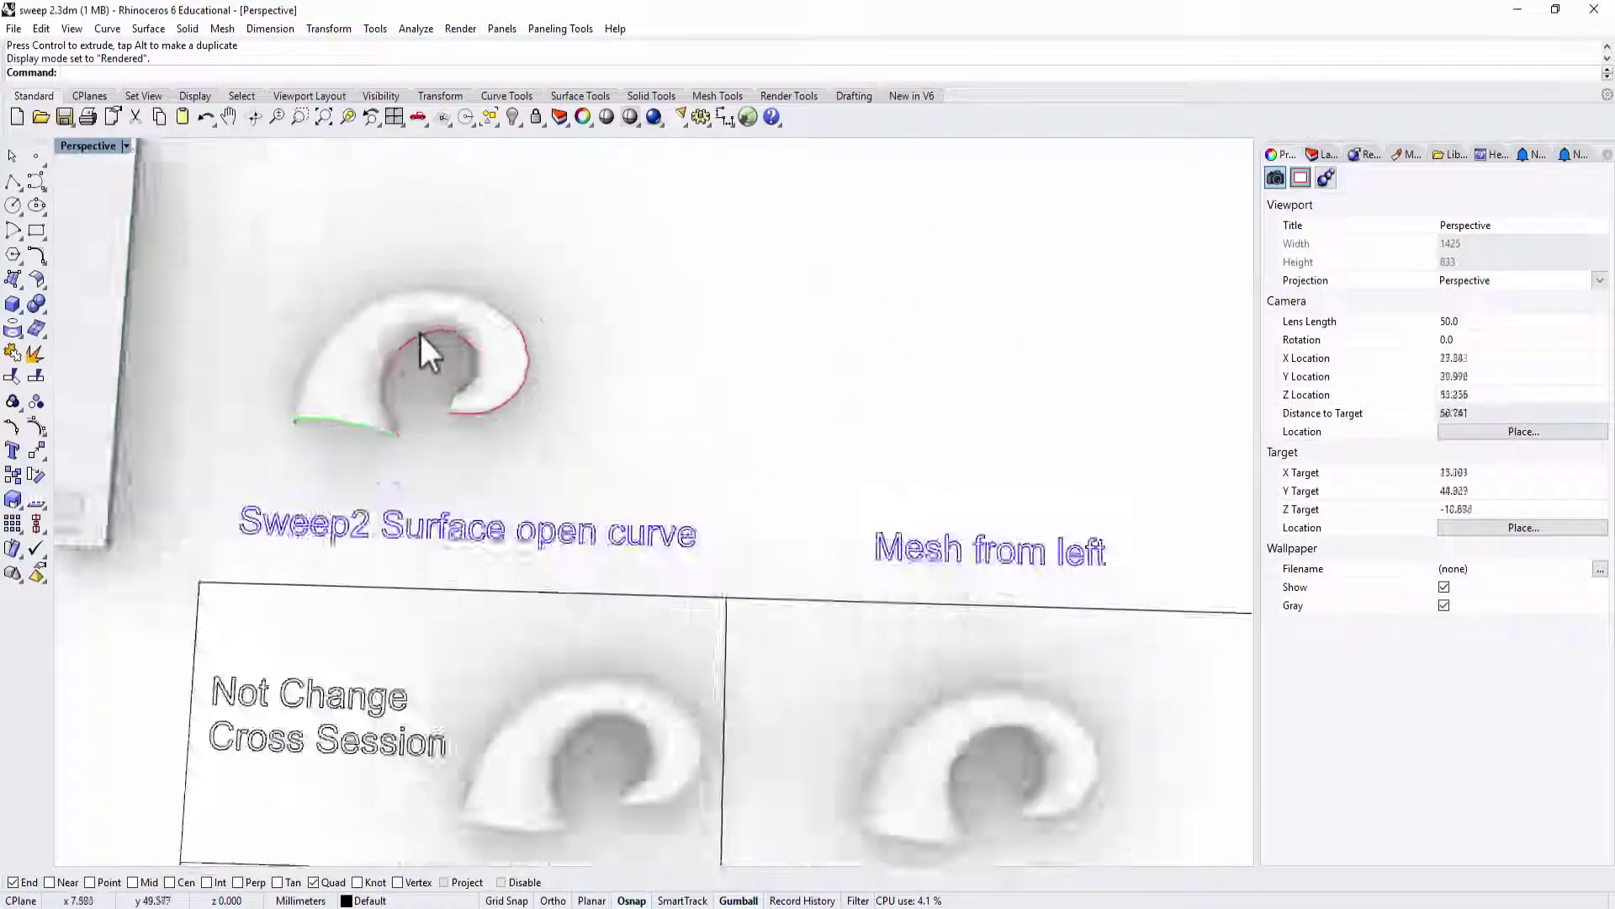
# Select the red rail curve of the open-curve Sweep2 example instead of its surface
pyautogui.click(387, 360)
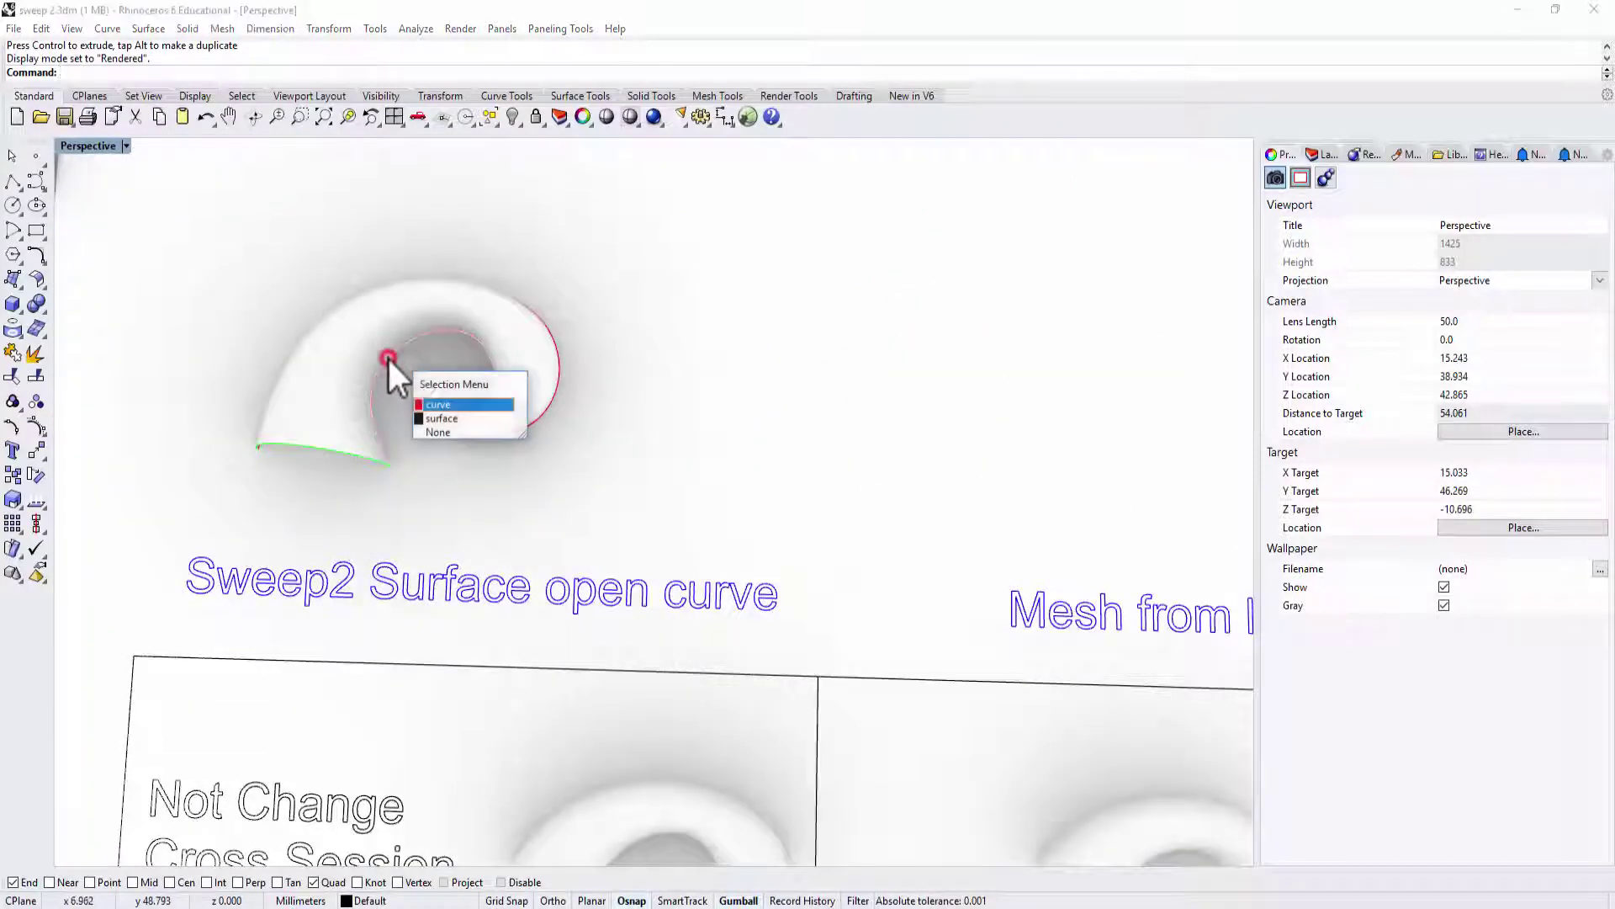
pyautogui.click(429, 405)
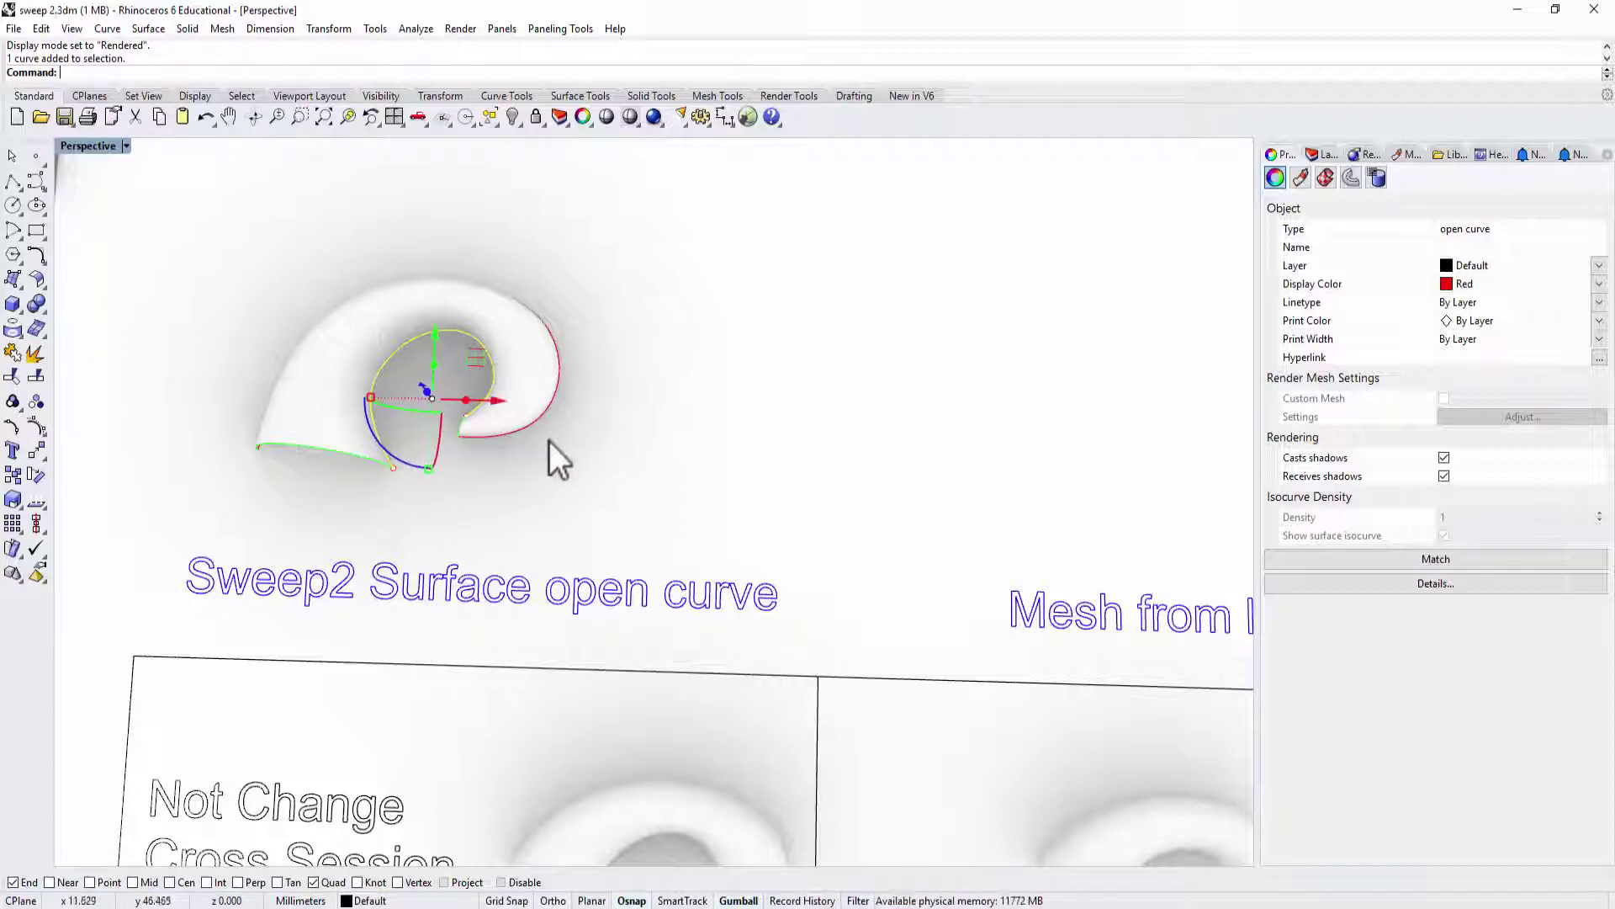
pyautogui.scroll(-3, 887, 557)
pyautogui.scroll(1, 917, 598)
pyautogui.scroll(5, 898, 669)
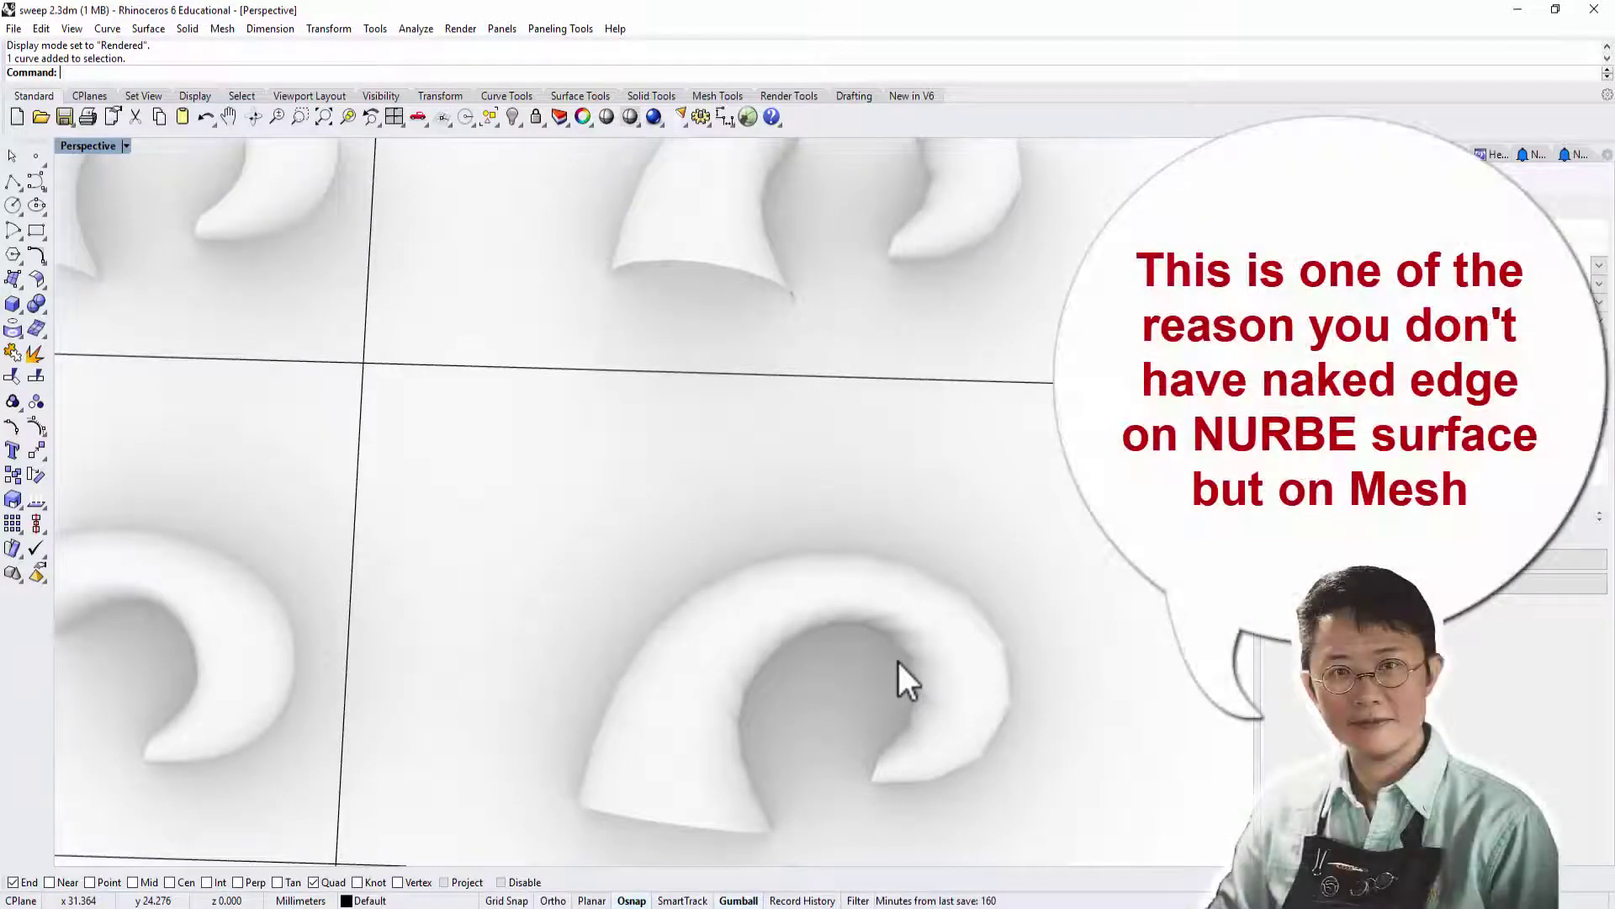
pyautogui.scroll(-5, 895, 644)
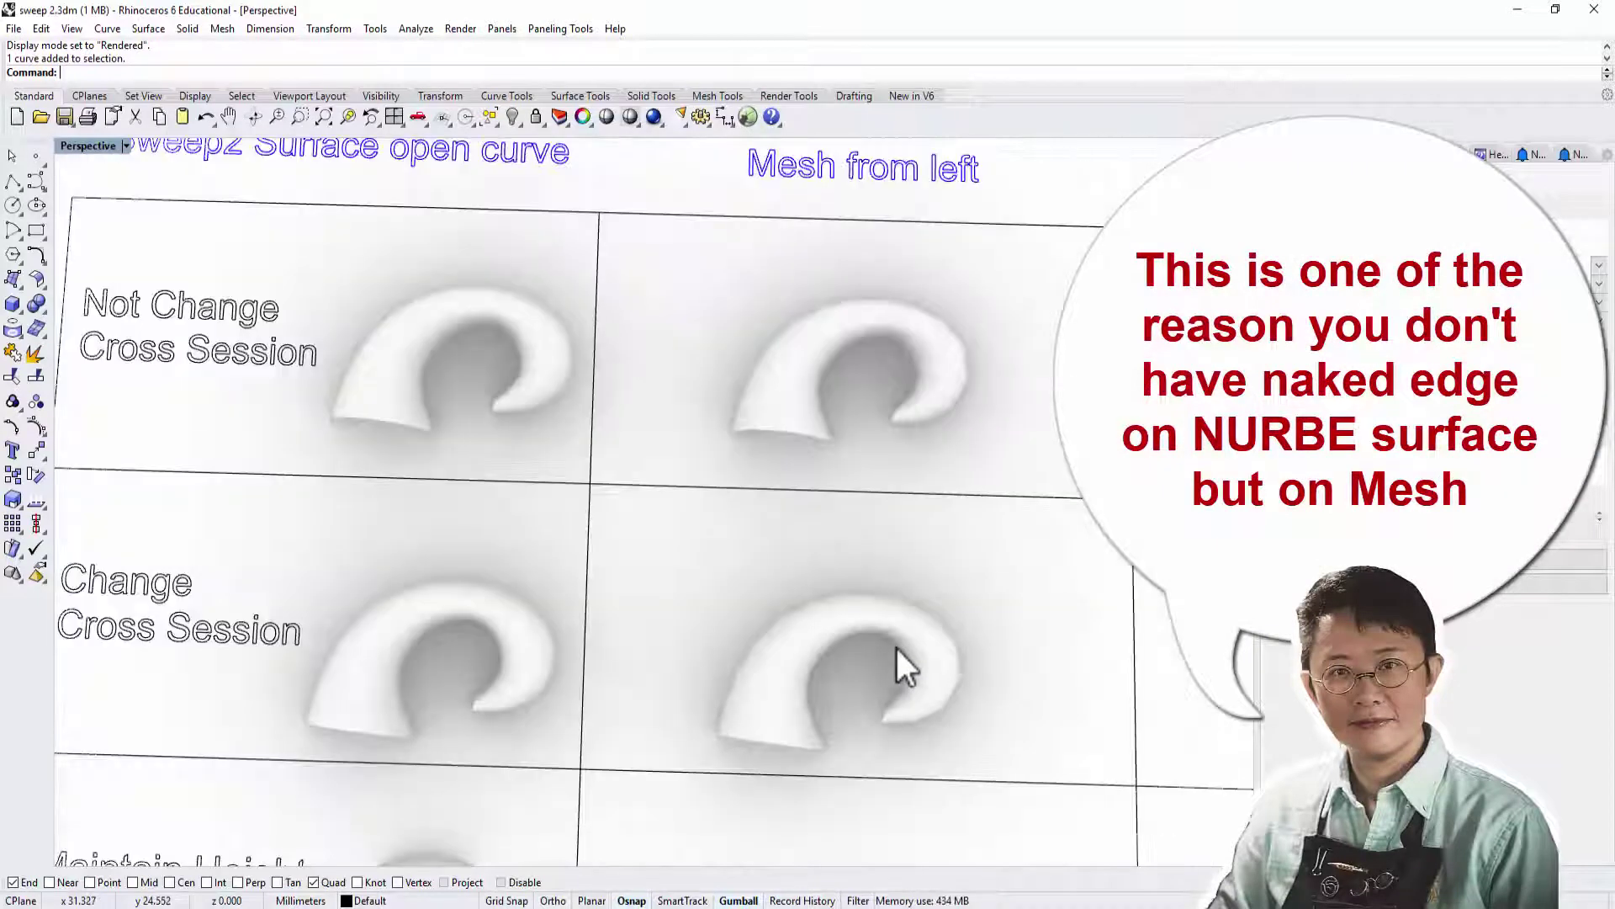
# Pan and orbit the Perspective view to review the whole labelled sweep grid
pyautogui.keyDown('shift'); pyautogui.moveTo(904, 649); pyautogui.dragTo(796, 496, button='right'); pyautogui.keyUp('shift')
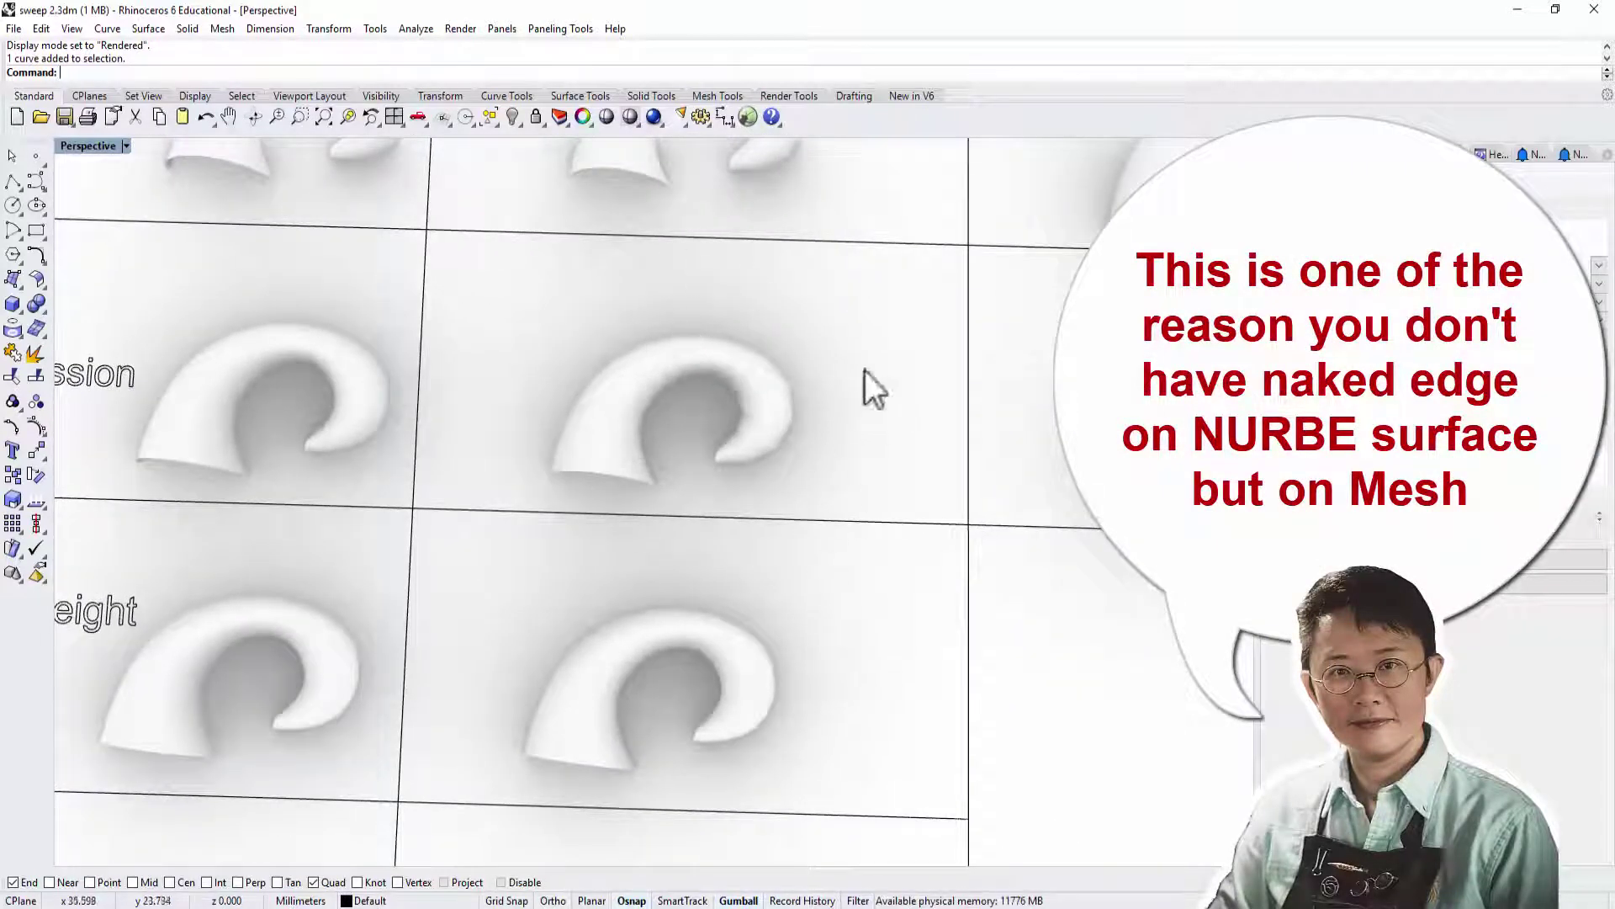
pyautogui.moveTo(810, 551); pyautogui.dragTo(783, 569, button='right')
pyautogui.scroll(-5, 769, 469)
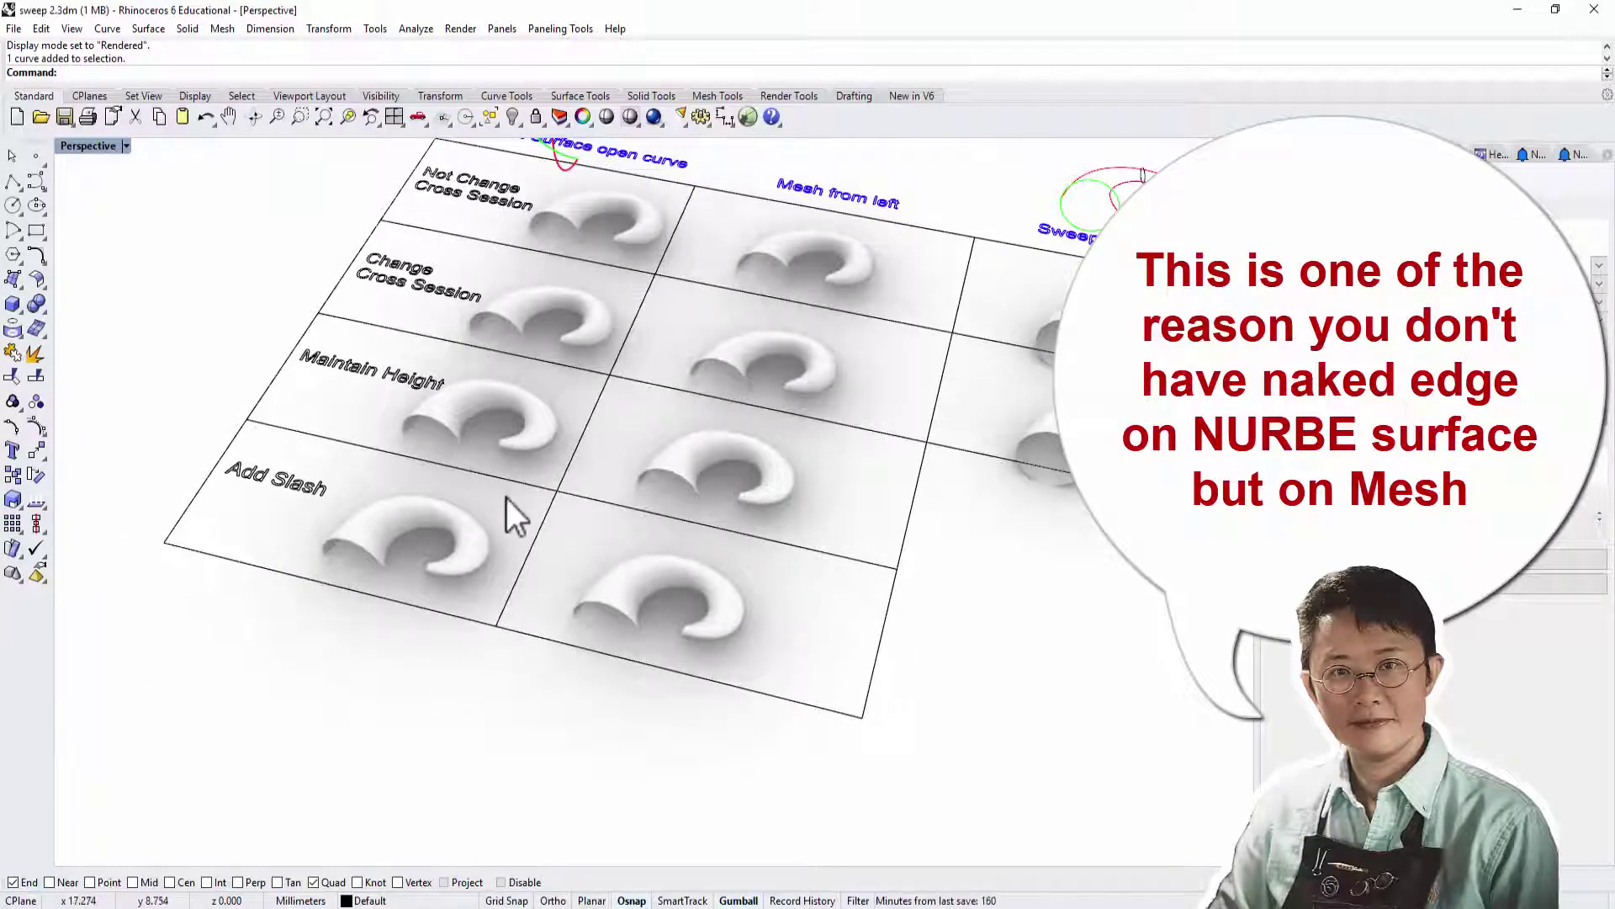
pyautogui.scroll(-3, 661, 501)
pyautogui.moveTo(664, 507)
pyautogui.keyDown('shift'); pyautogui.mouseDown(button='right')
pyautogui.moveTo(796, 480)
pyautogui.moveTo(751, 646)
pyautogui.mouseUp(button='right'); pyautogui.keyUp('shift')
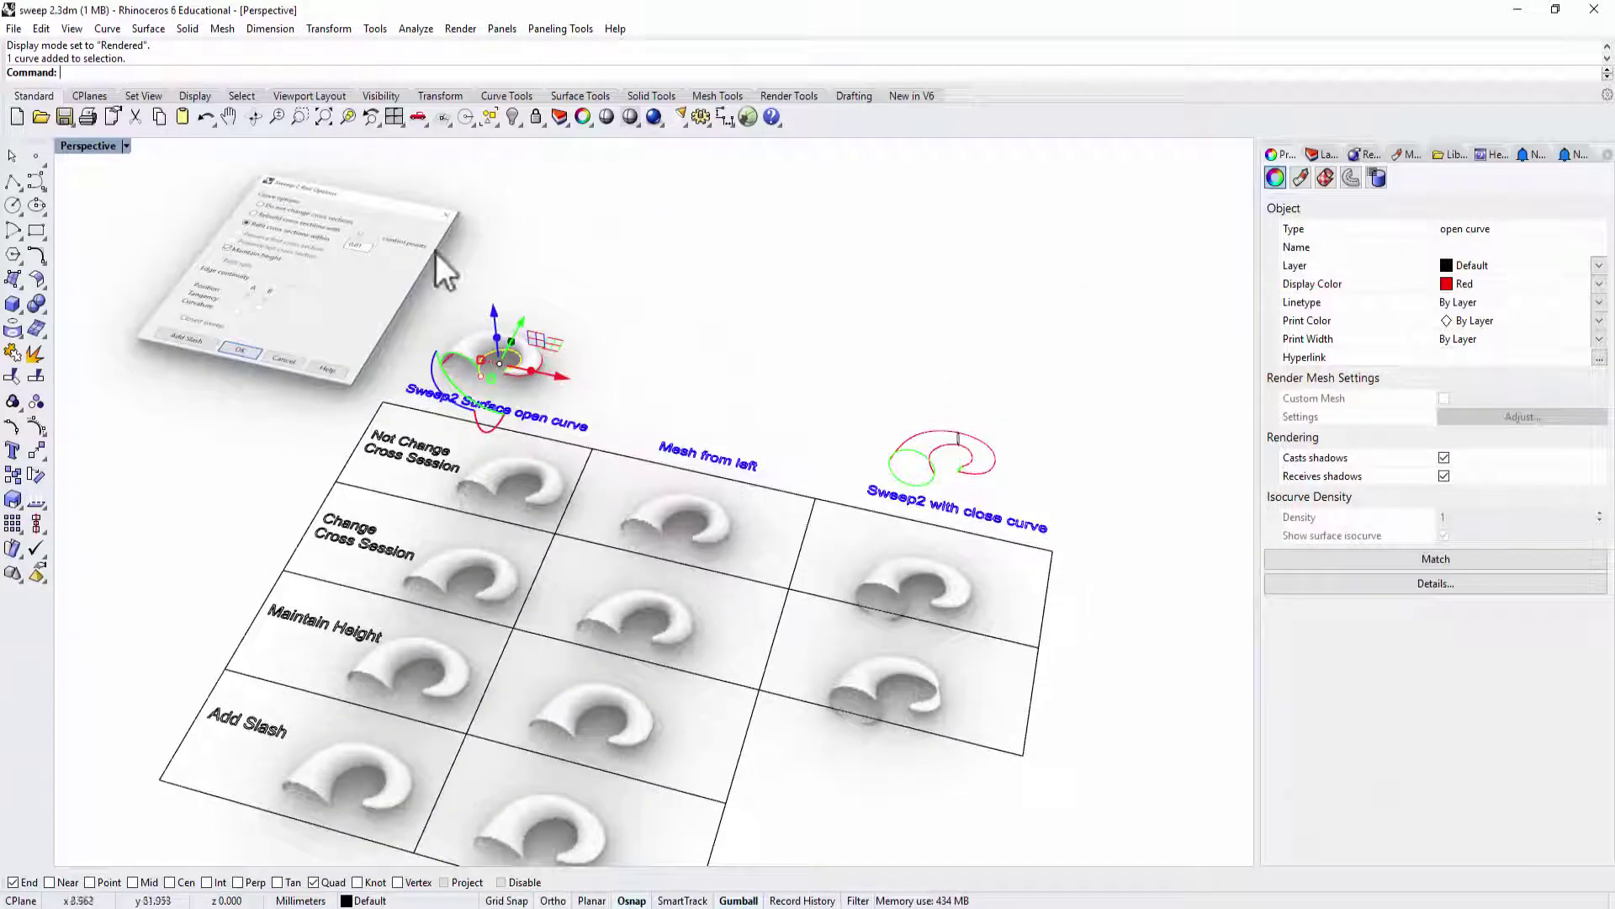
# Switch Perspective to Ghosted display and frame the Sweep2 with close curve example
pyautogui.click(127, 147)
pyautogui.click(121, 248)
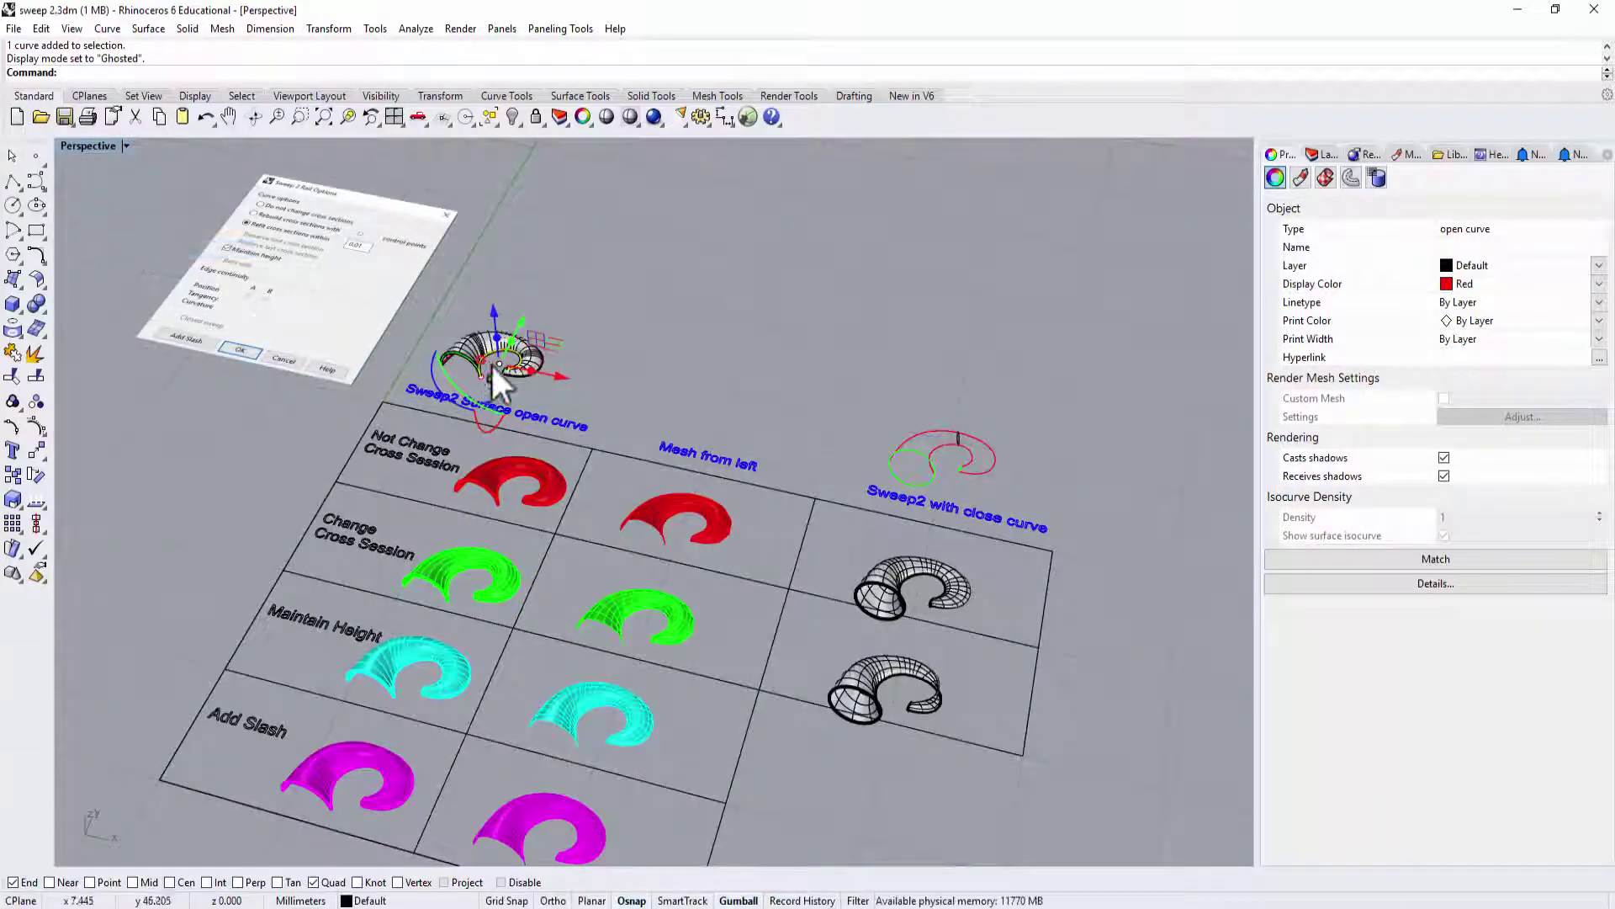
pyautogui.scroll(2, 589, 354)
pyautogui.click(626, 350)
pyautogui.scroll(5, 470, 363)
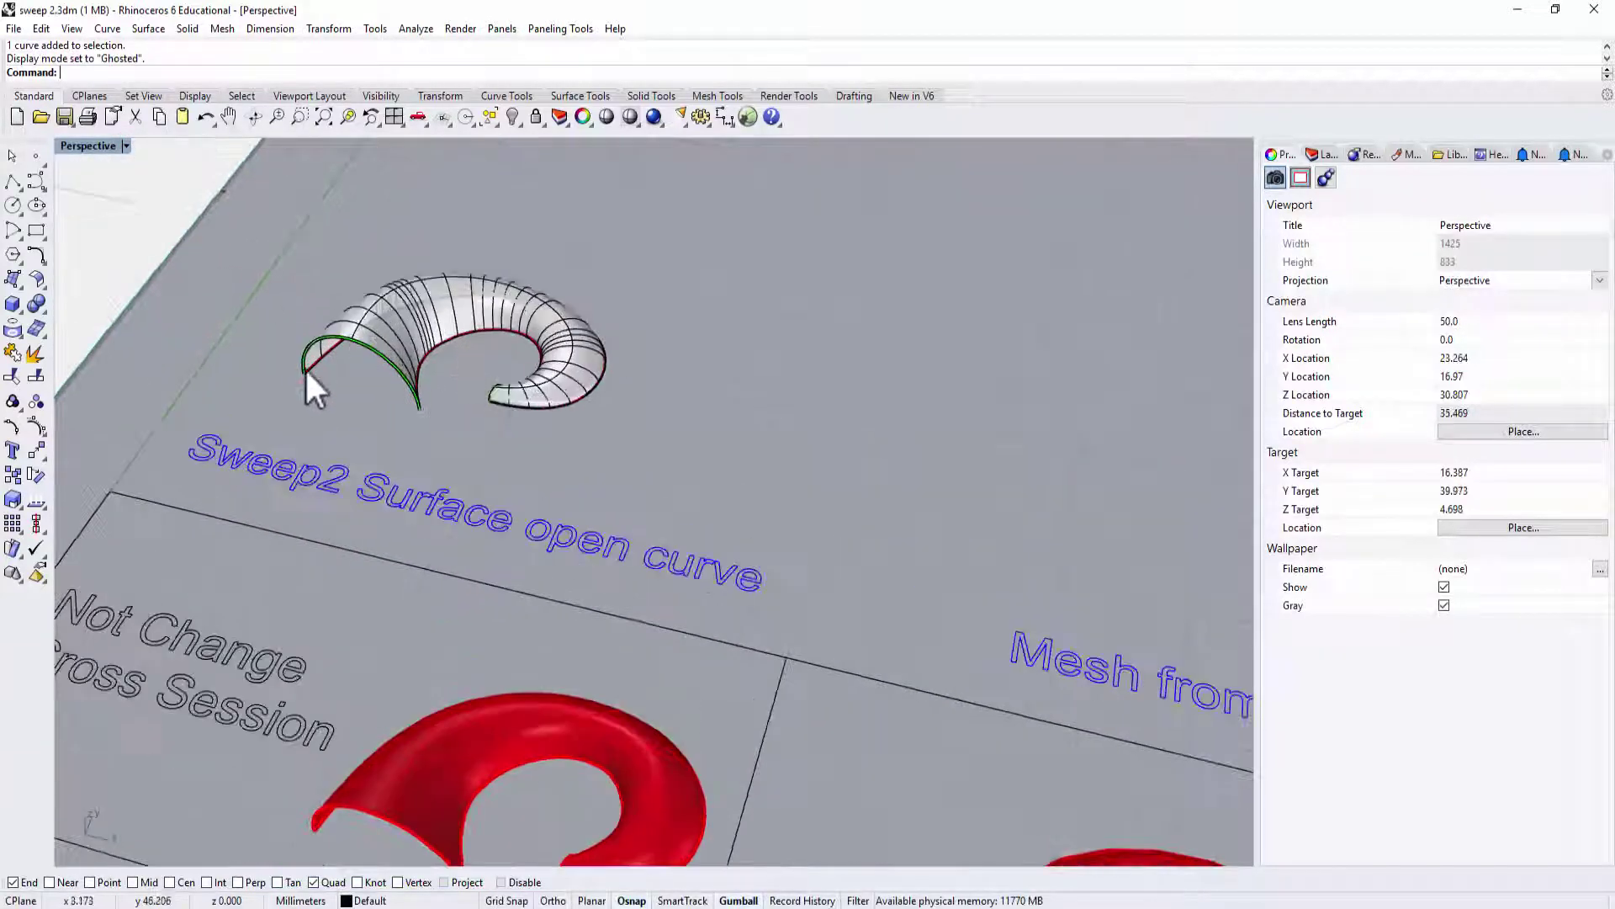
pyautogui.scroll(-2, 320, 357)
pyautogui.scroll(-5, 822, 429)
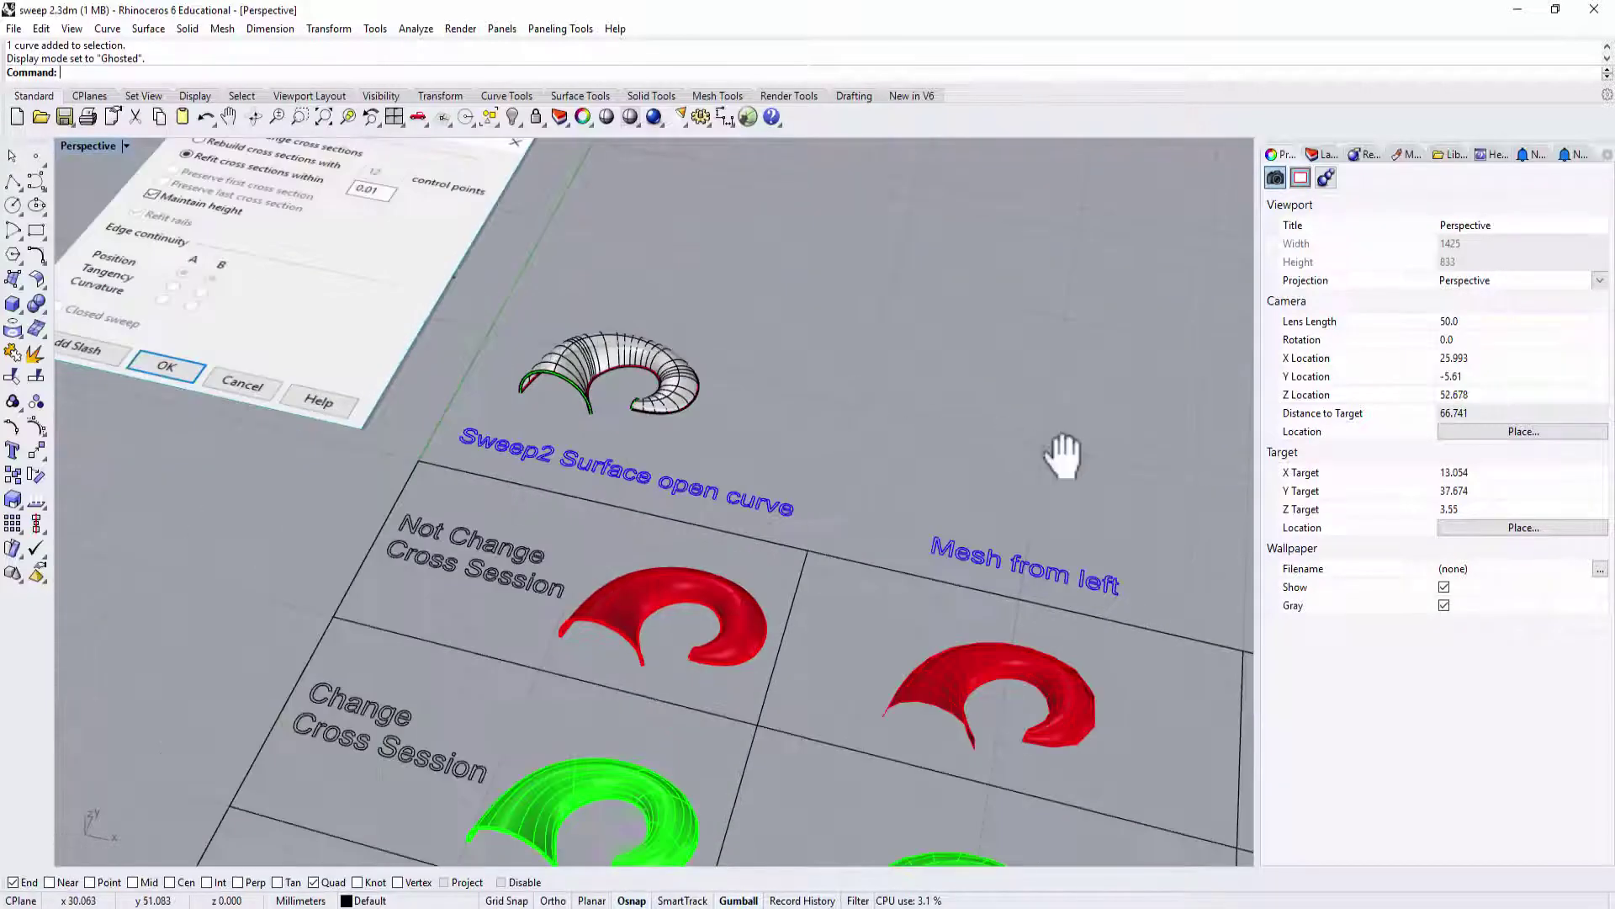
pyautogui.keyDown('shift'); pyautogui.moveTo(1050, 454); pyautogui.dragTo(508, 357, button='right'); pyautogui.keyUp('shift')
pyautogui.keyDown('shift'); pyautogui.moveTo(895, 533); pyautogui.dragTo(835, 562, button='right'); pyautogui.keyUp('shift')
pyautogui.scroll(3, 837, 567)
pyautogui.keyDown('shift'); pyautogui.moveTo(820, 487); pyautogui.dragTo(717, 515, button='right'); pyautogui.keyUp('shift')
pyautogui.moveTo(794, 370); pyautogui.dragTo(827, 346, button='right')
# Start Sweep 2 Rails on the inner and outer red rails through the three ellipse sections
pyautogui.click(149, 29)
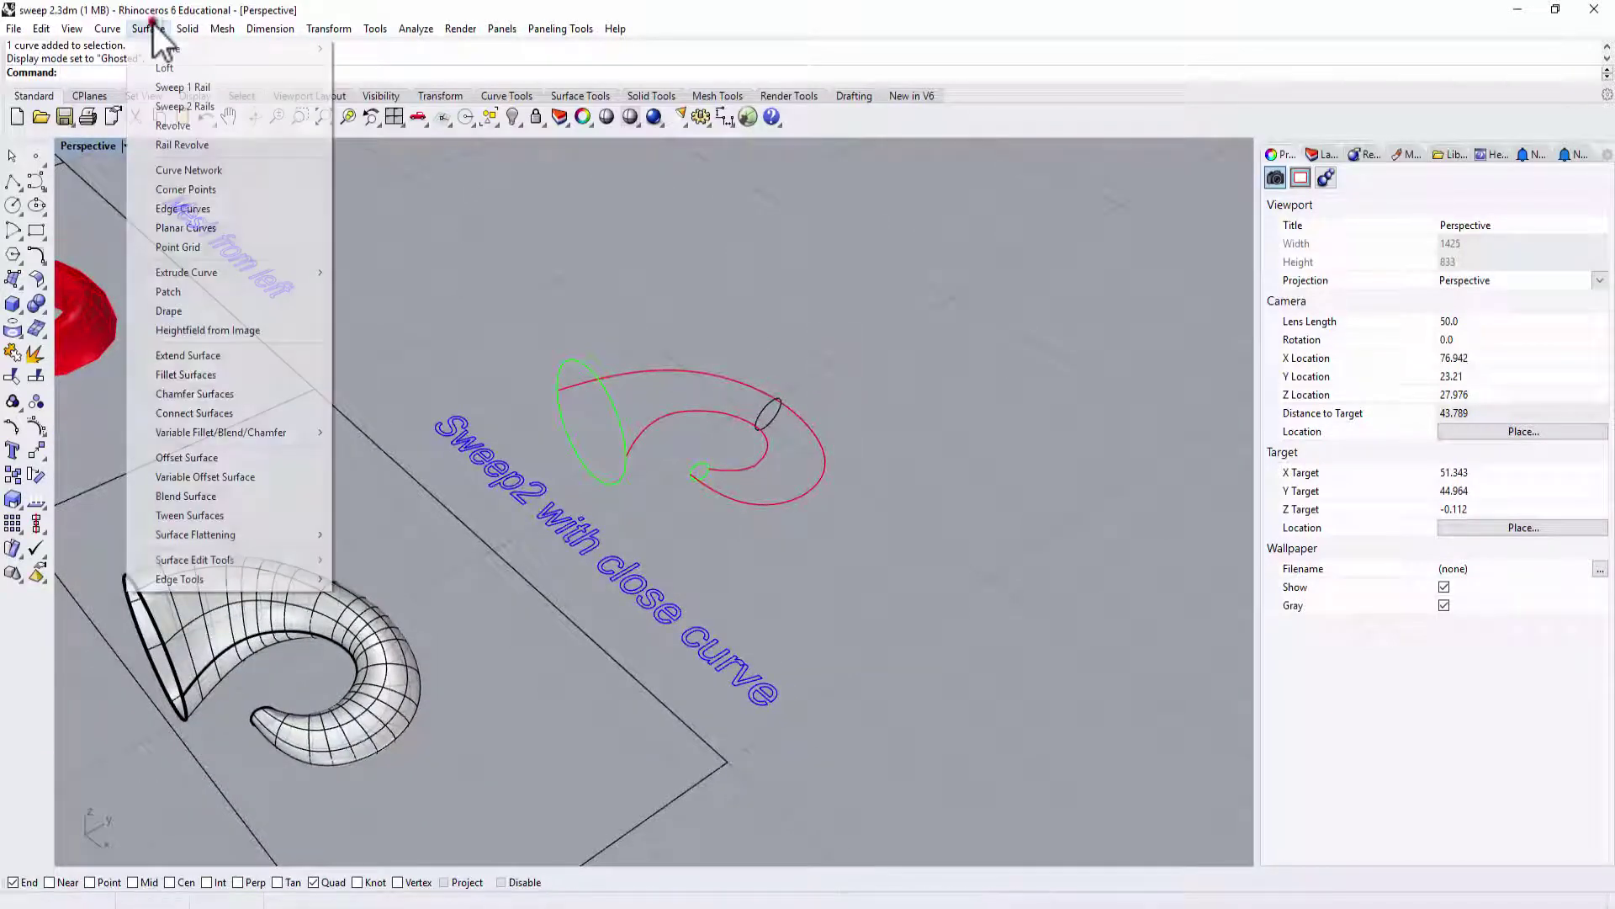
pyautogui.click(170, 107)
pyautogui.click(657, 427)
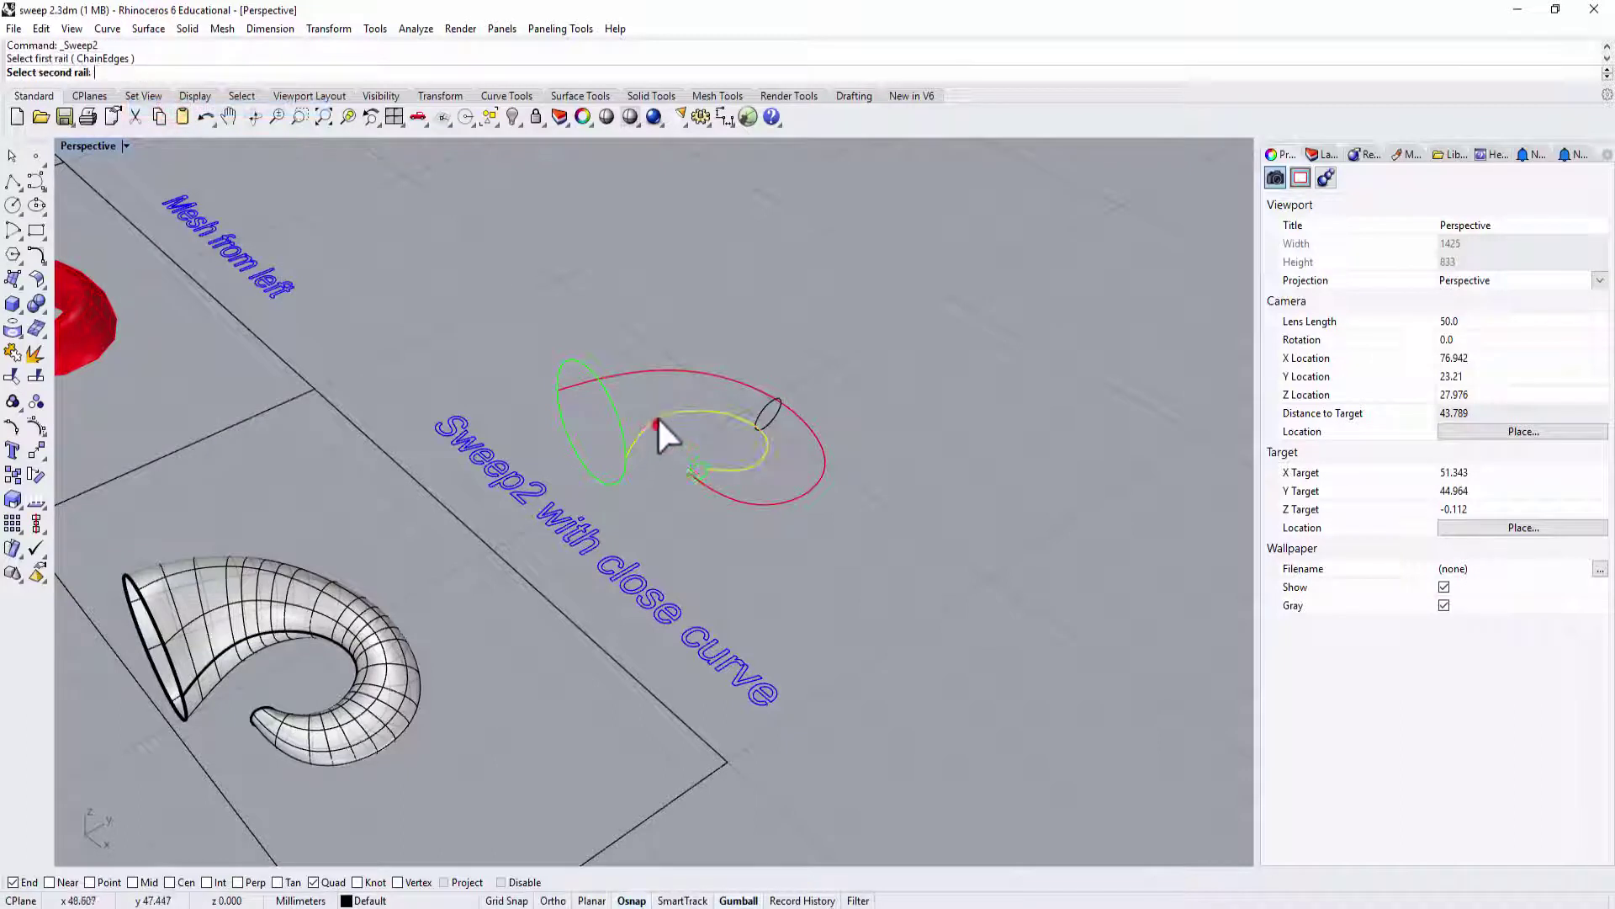
pyautogui.click(657, 372)
pyautogui.click(621, 417)
pyautogui.click(765, 407)
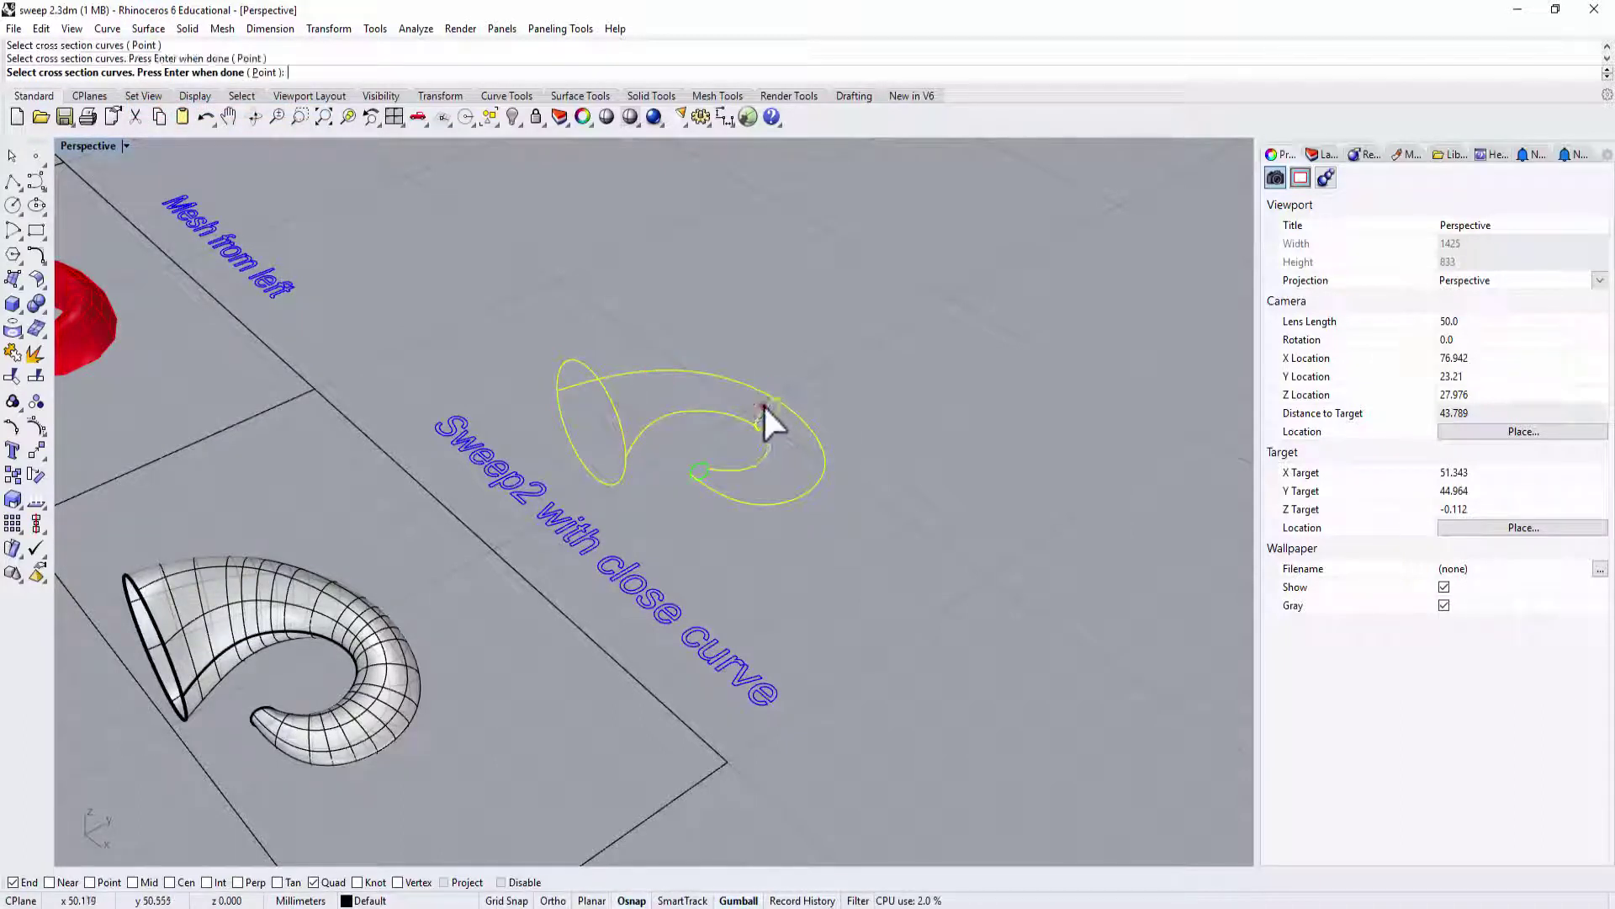
pyautogui.click(704, 461)
pyautogui.press('Return')
# Inspect the seams, accept them and create the closed-curve sweep surface
pyautogui.moveTo(850, 456); pyautogui.dragTo(955, 548, button='right')
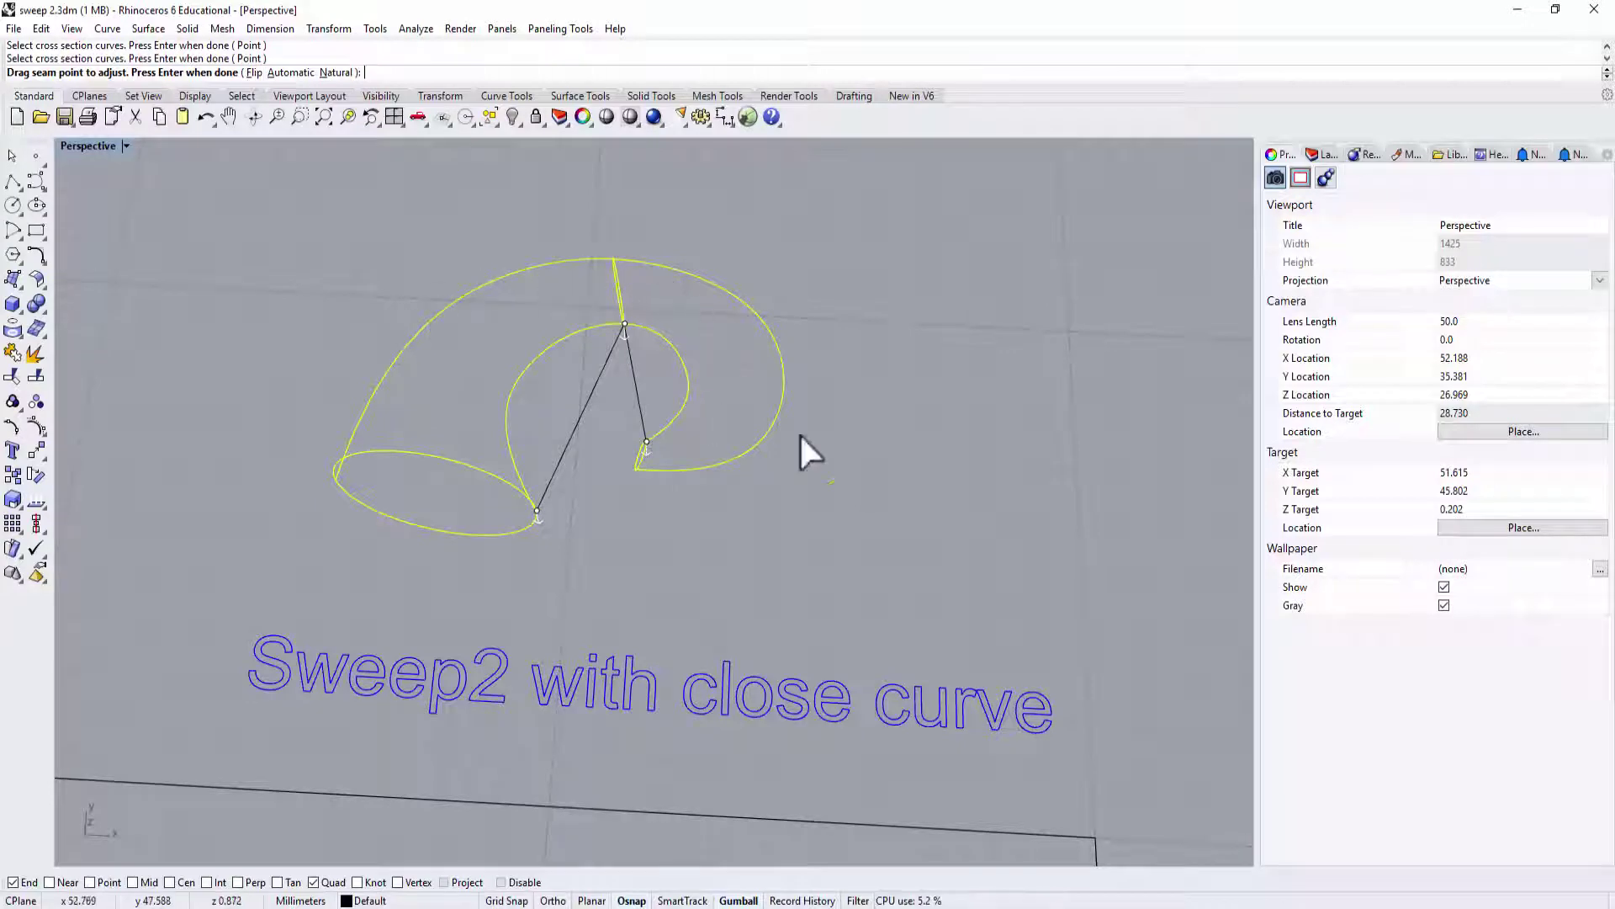
pyautogui.moveTo(848, 487); pyautogui.dragTo(659, 502, button='right')
pyautogui.scroll(5, 648, 476)
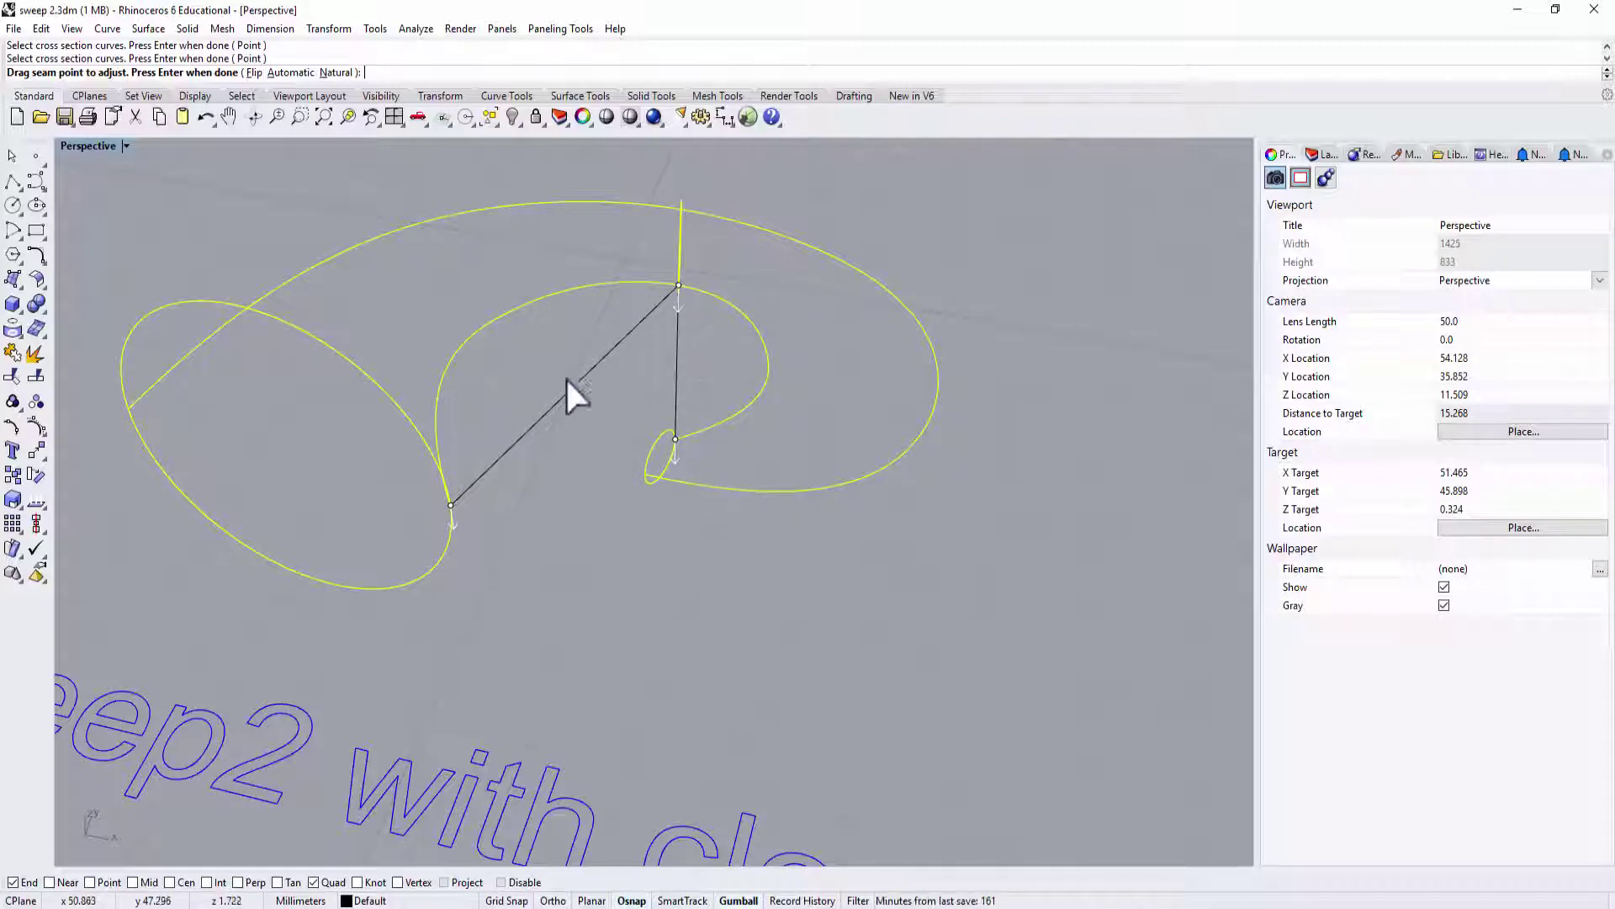
pyautogui.moveTo(794, 442); pyautogui.dragTo(726, 419, button='right')
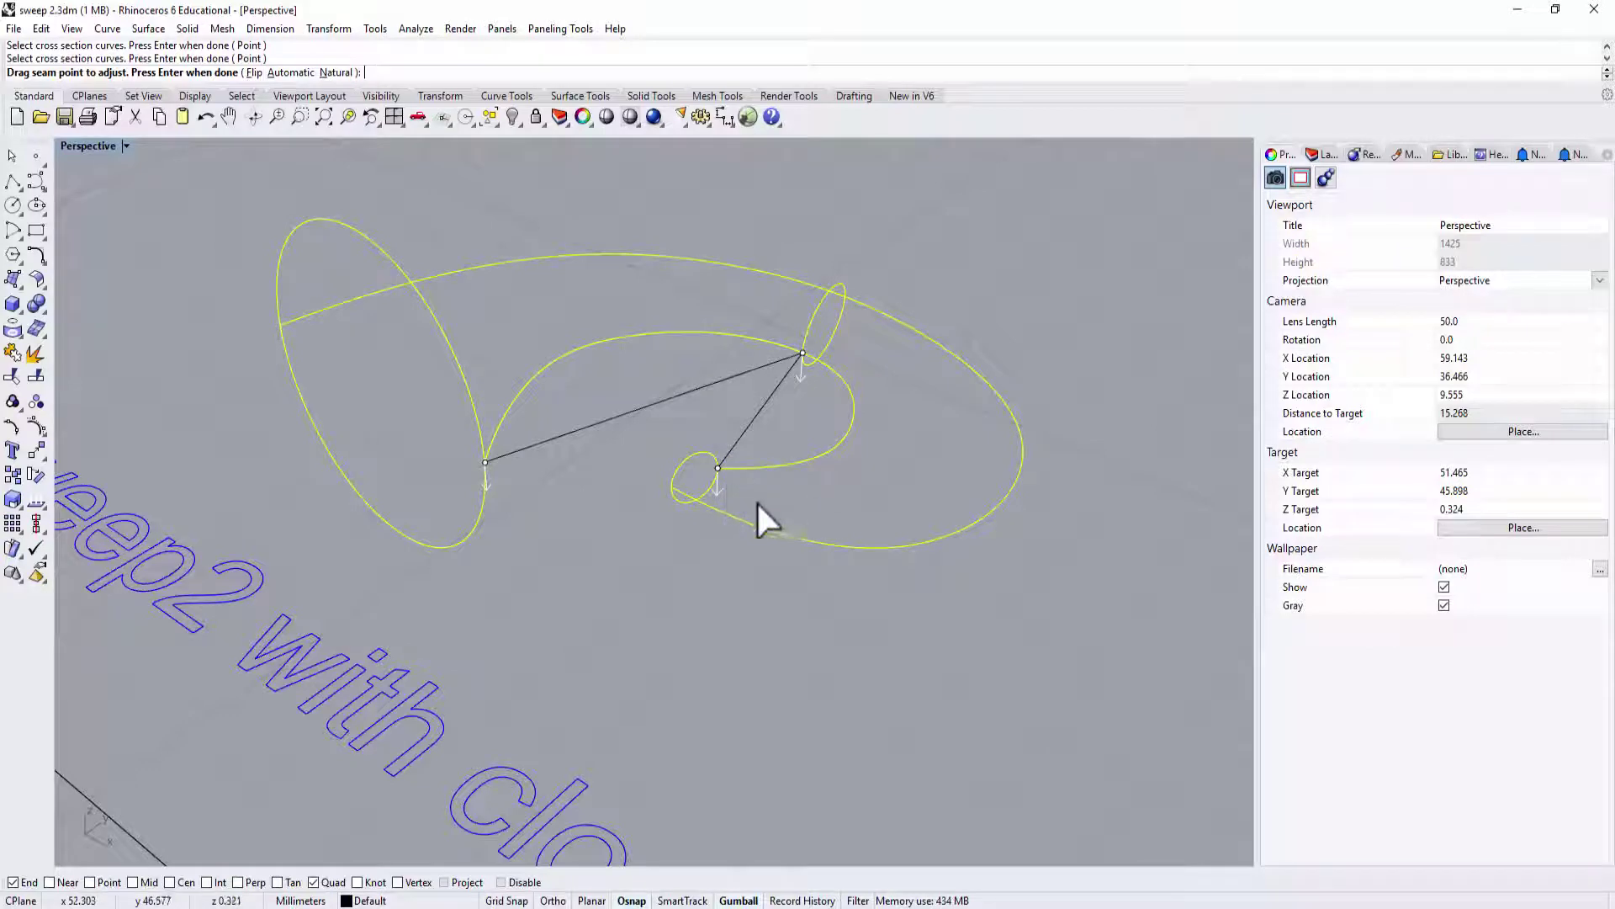
pyautogui.moveTo(965, 552); pyautogui.dragTo(998, 547, button='right')
pyautogui.press('Return')
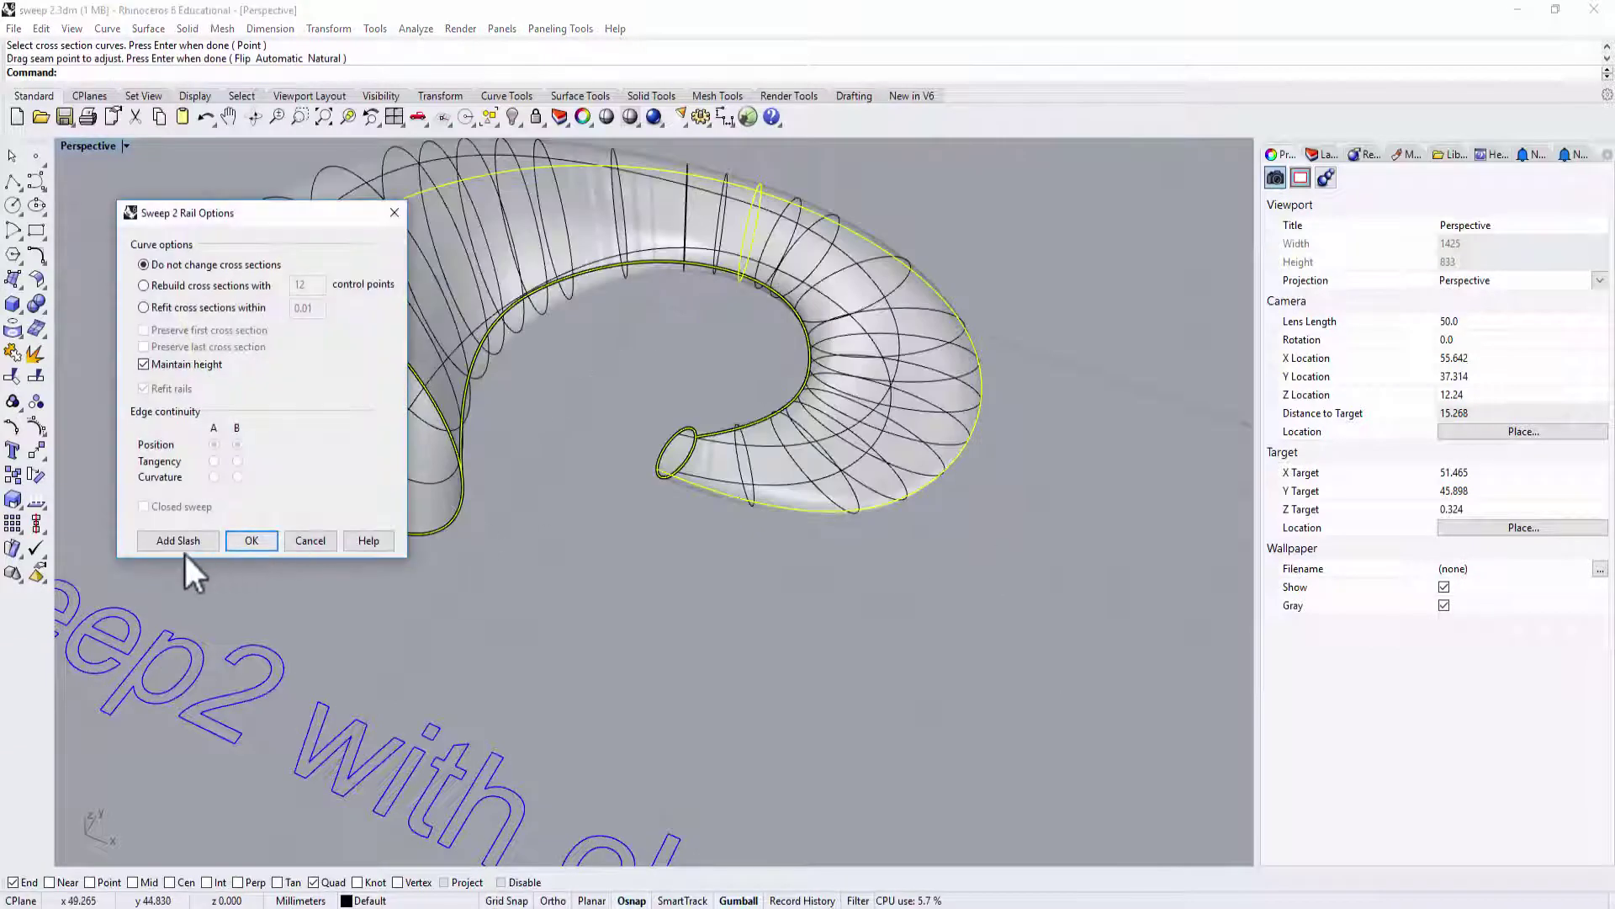
pyautogui.moveTo(715, 556)
pyautogui.mouseDown(button='right')
pyautogui.moveTo(736, 602)
pyautogui.moveTo(735, 531)
pyautogui.mouseUp(button='right')
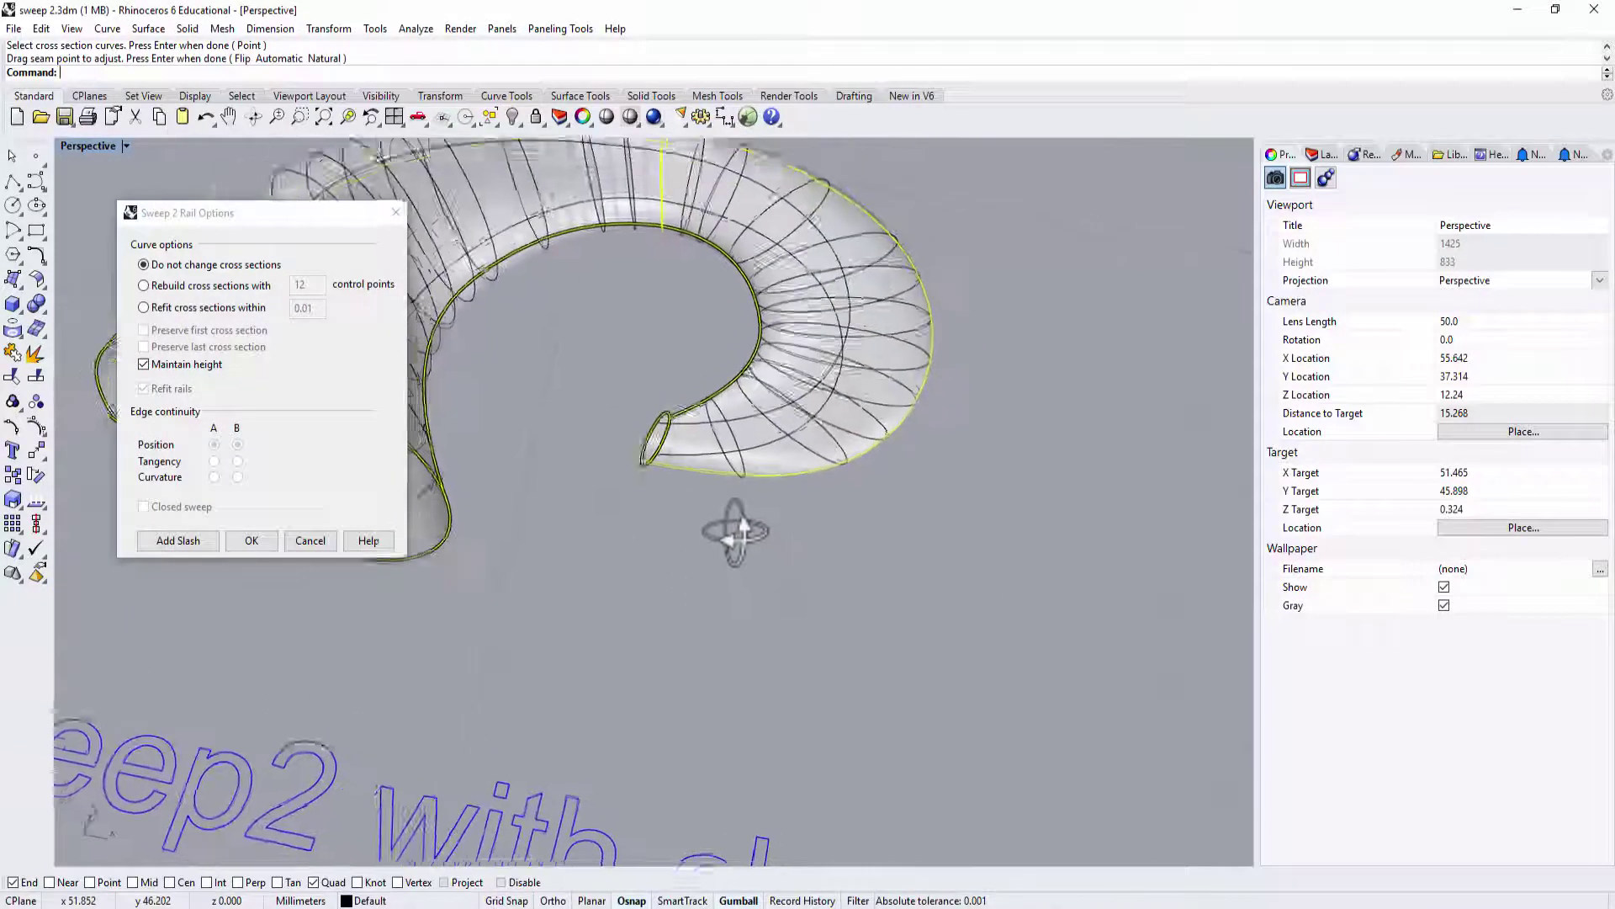
pyautogui.click(252, 540)
# Bring both sweeps into view and select the upper sweep surface
pyautogui.scroll(-3, 673, 572)
pyautogui.keyDown('shift'); pyautogui.moveTo(757, 623); pyautogui.dragTo(708, 314, button='right'); pyautogui.keyUp('shift')
pyautogui.scroll(-3, 754, 603)
pyautogui.moveTo(754, 603); pyautogui.dragTo(776, 495, button='right')
pyautogui.scroll(2, 649, 652)
pyautogui.click(653, 653)
pyautogui.click(743, 620)
pyautogui.keyDown('shift'); pyautogui.moveTo(768, 396); pyautogui.dragTo(764, 566, button='right'); pyautogui.keyUp('shift')
pyautogui.click(760, 413)
# Delete the selected upper sweep surface
pyautogui.press('Delete')
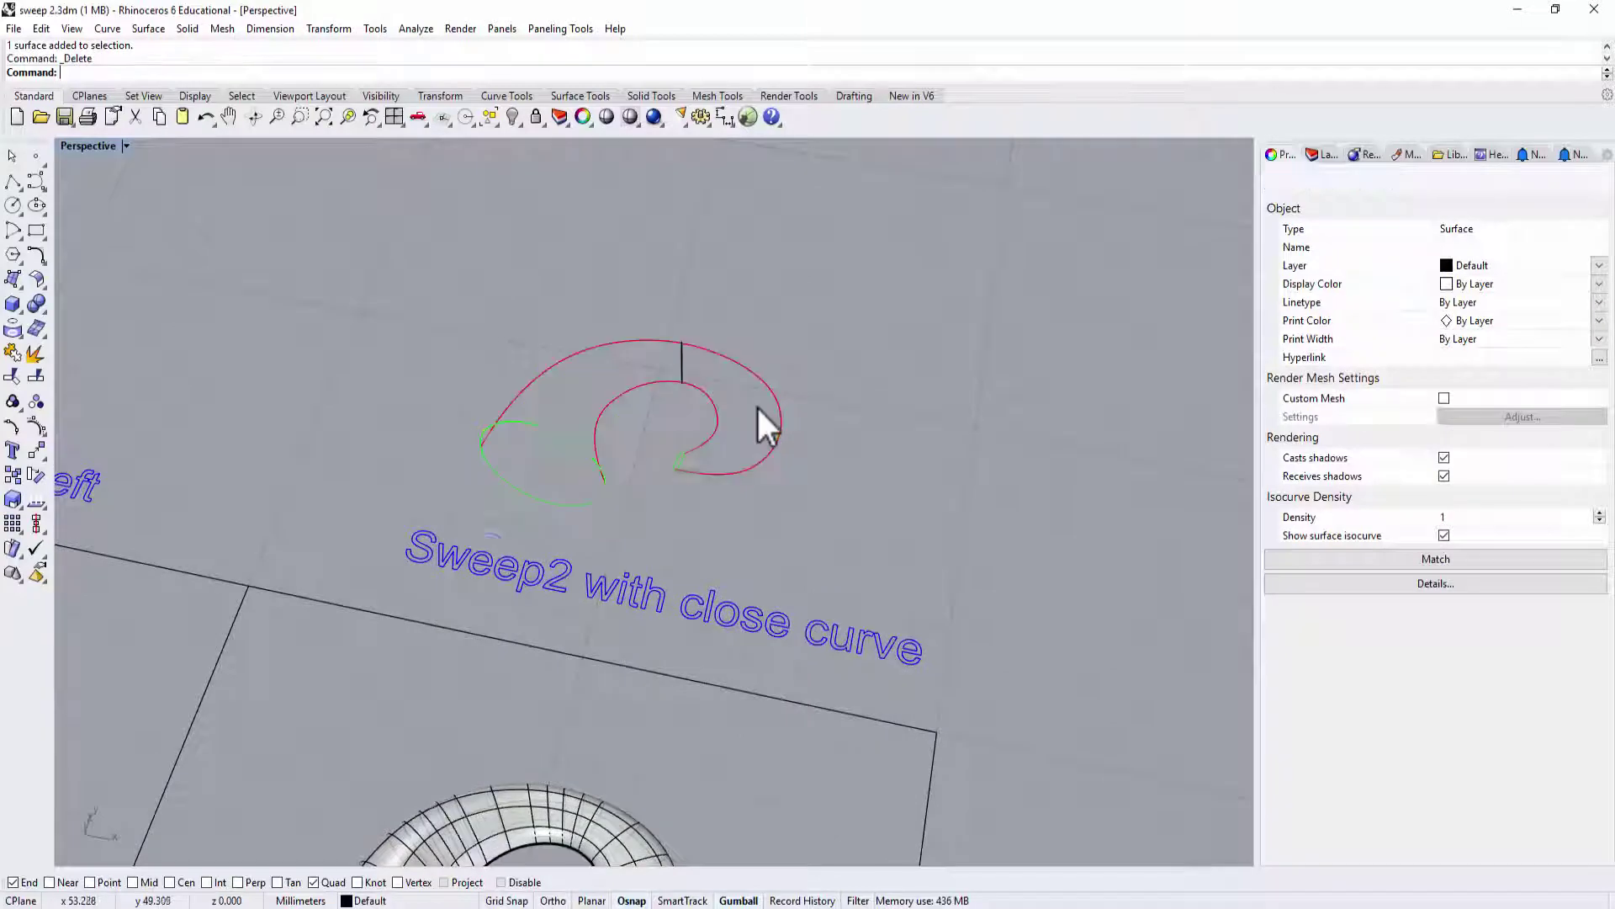
pyautogui.moveTo(751, 429)
pyautogui.mouseDown(button='right')
pyautogui.moveTo(705, 461)
pyautogui.moveTo(732, 440)
pyautogui.mouseUp(button='right')
pyautogui.scroll(3, 705, 462)
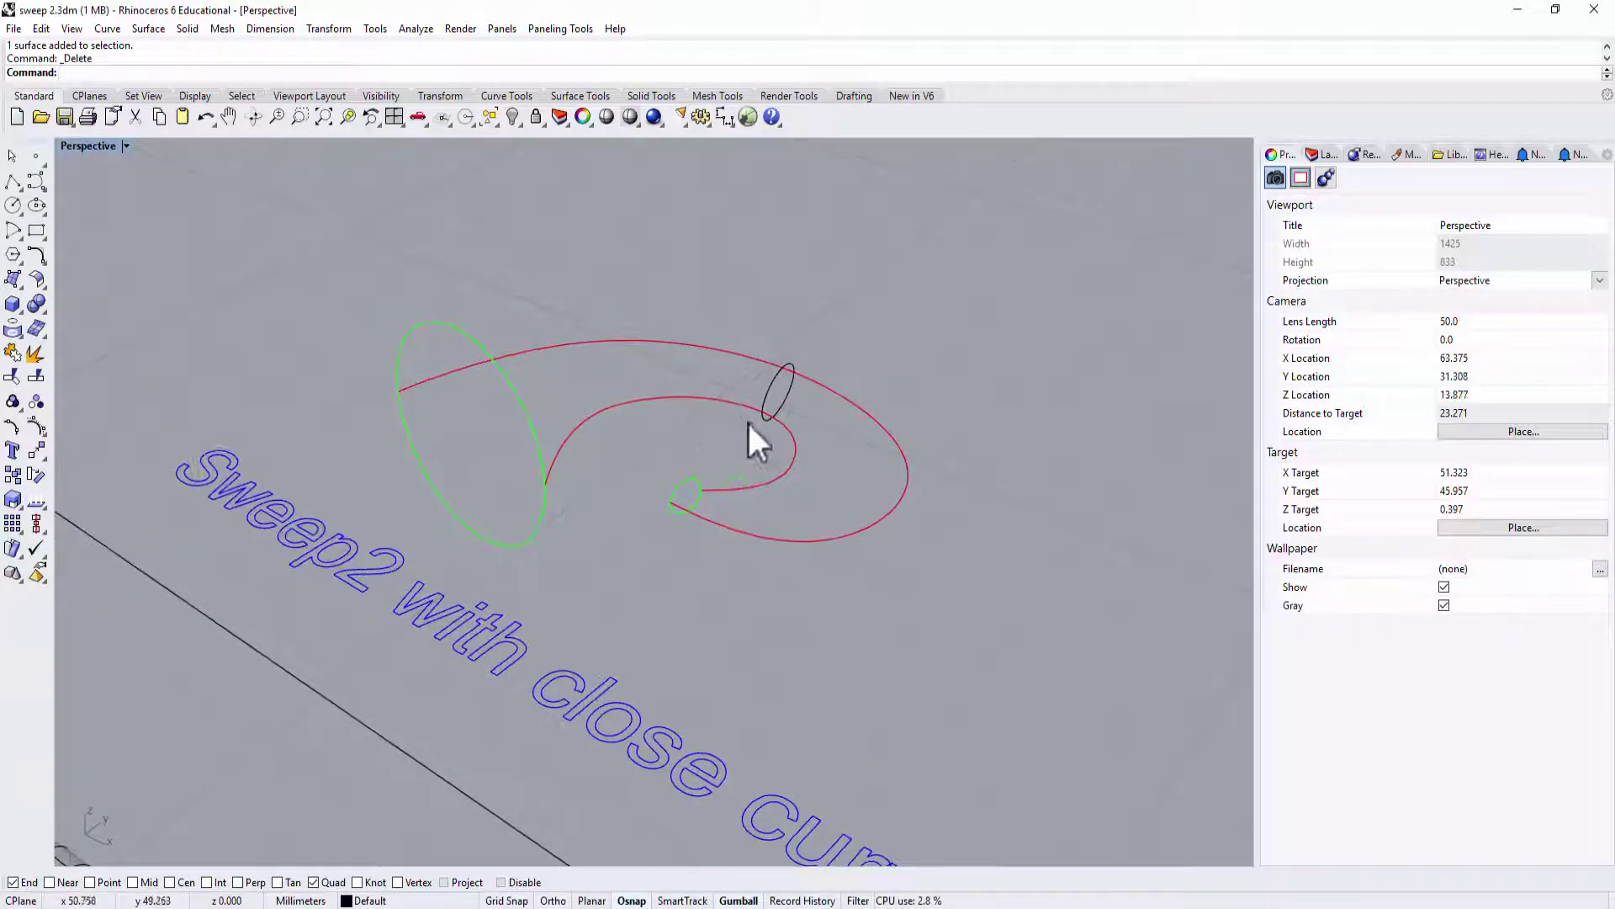
# Run Sweep2 on the inner and outer rails through three ellipses, flipping the small ellipse's seam twice
pyautogui.write('sweep2')
pyautogui.press('Return')
pyautogui.click(629, 401)
pyautogui.click(629, 340)
pyautogui.click(530, 422)
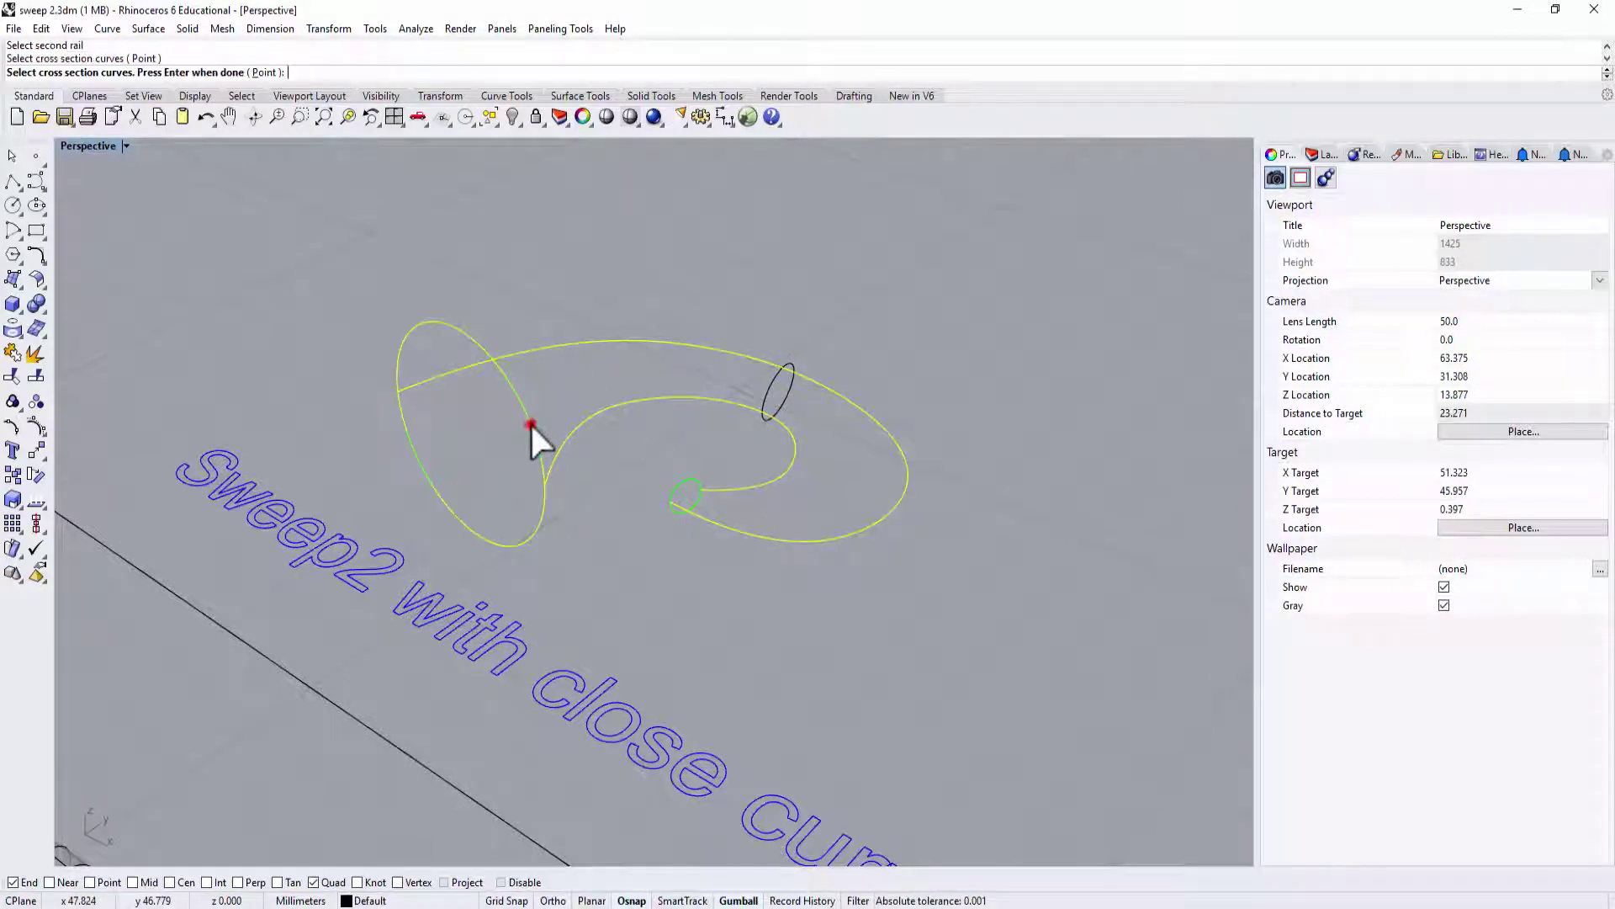
pyautogui.click(769, 393)
pyautogui.click(680, 482)
pyautogui.press('Return')
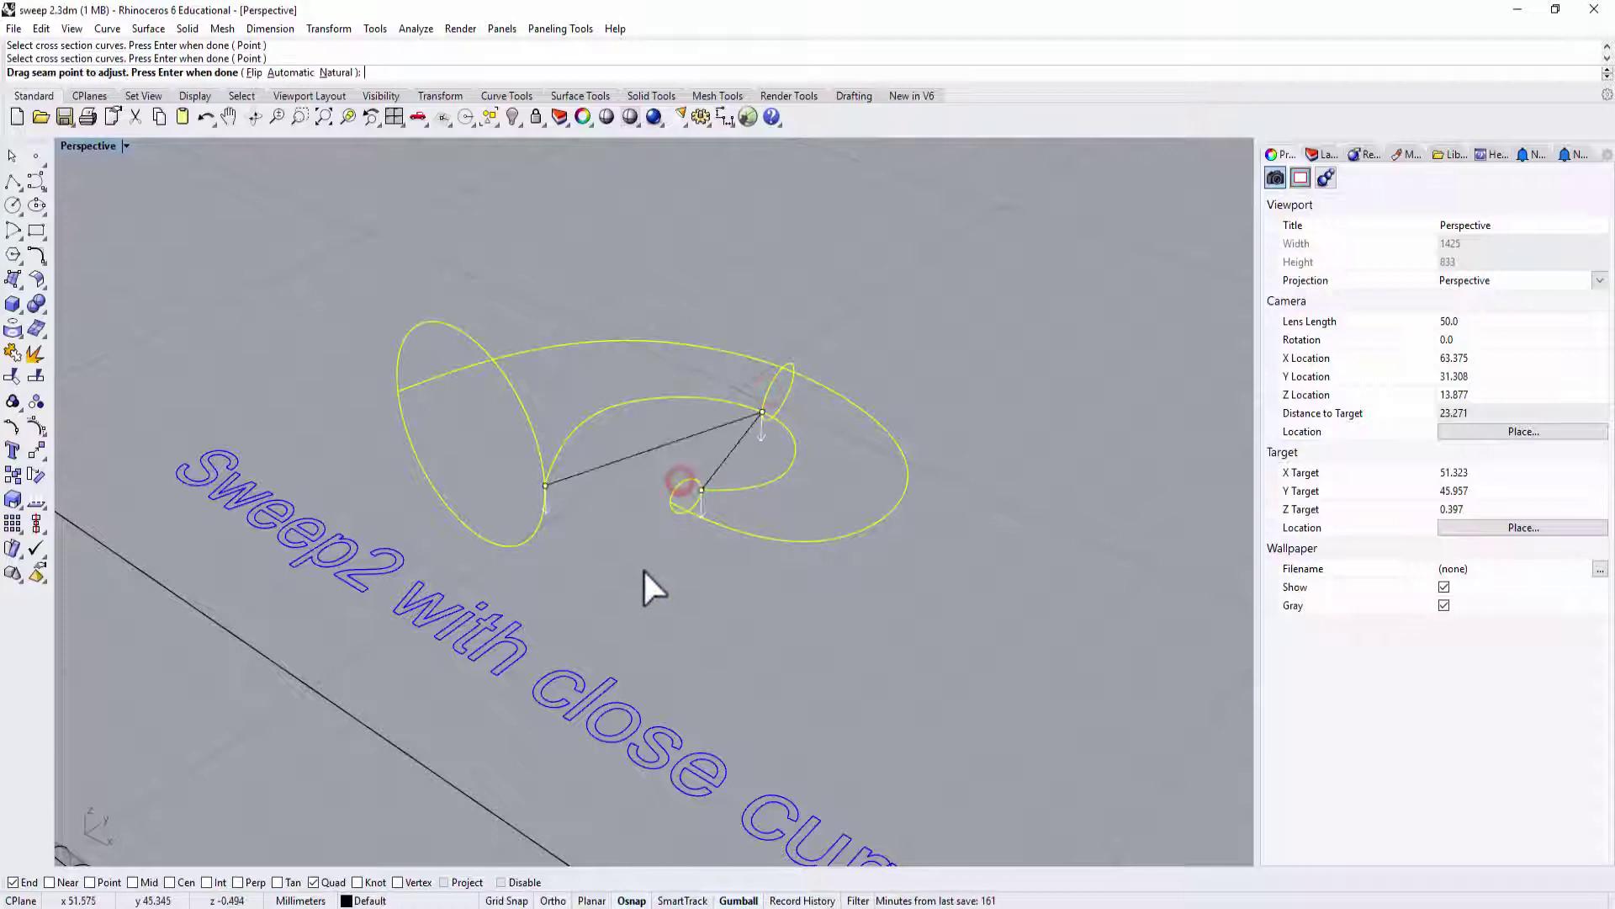
pyautogui.click(759, 441)
pyautogui.click(765, 436)
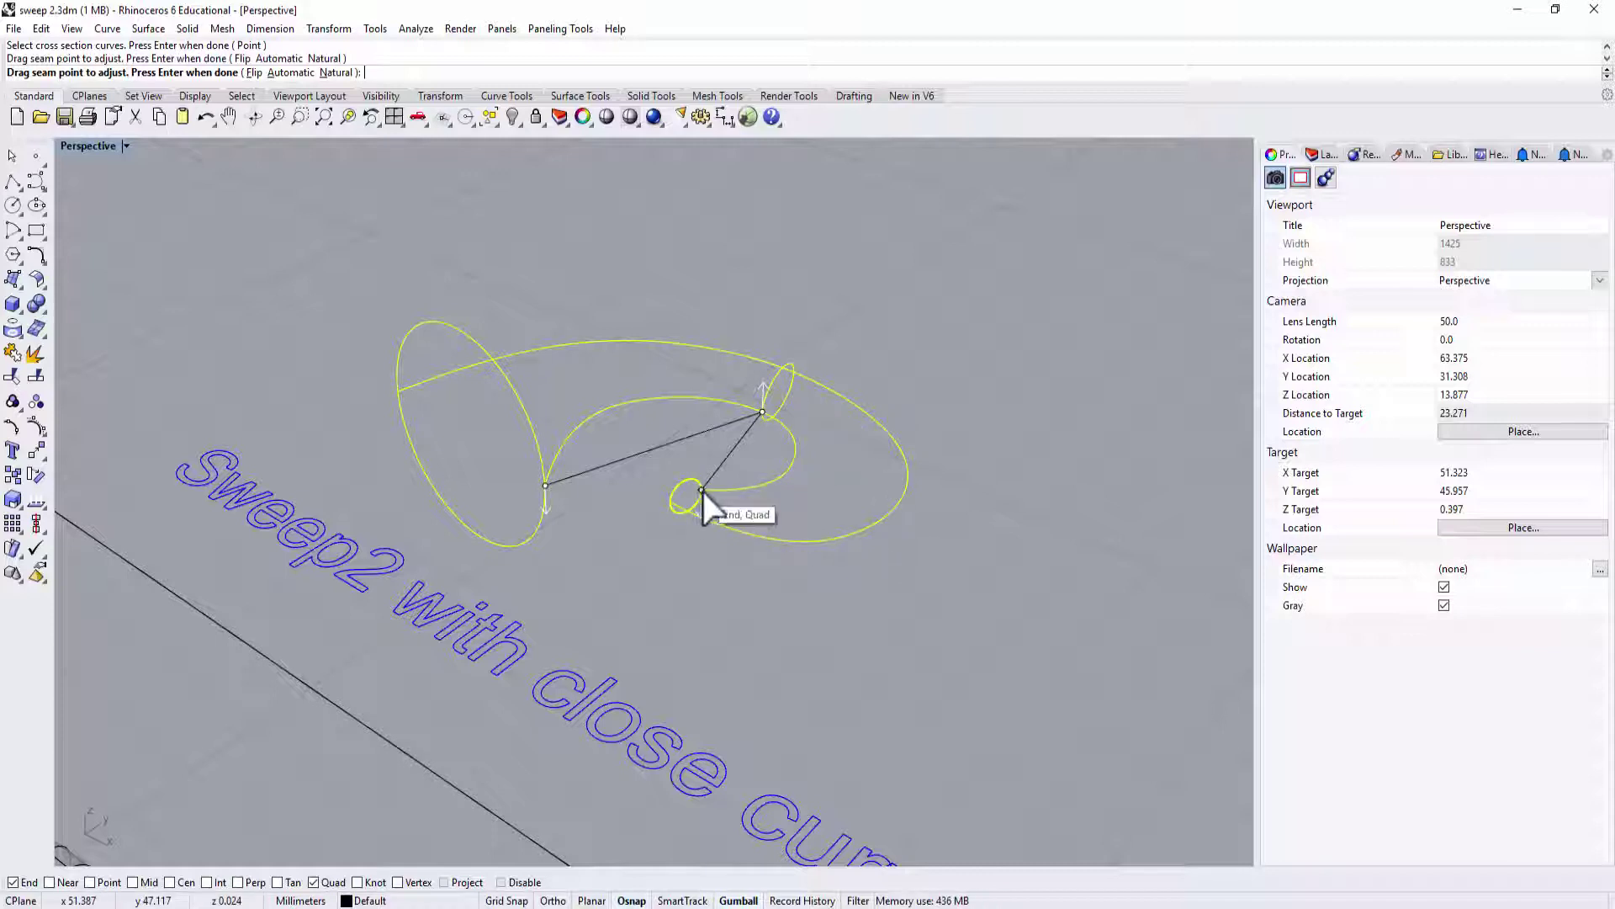
# Create the closed-curve horn sweep and orbit around it to inspect it from the side
pyautogui.press('Return')
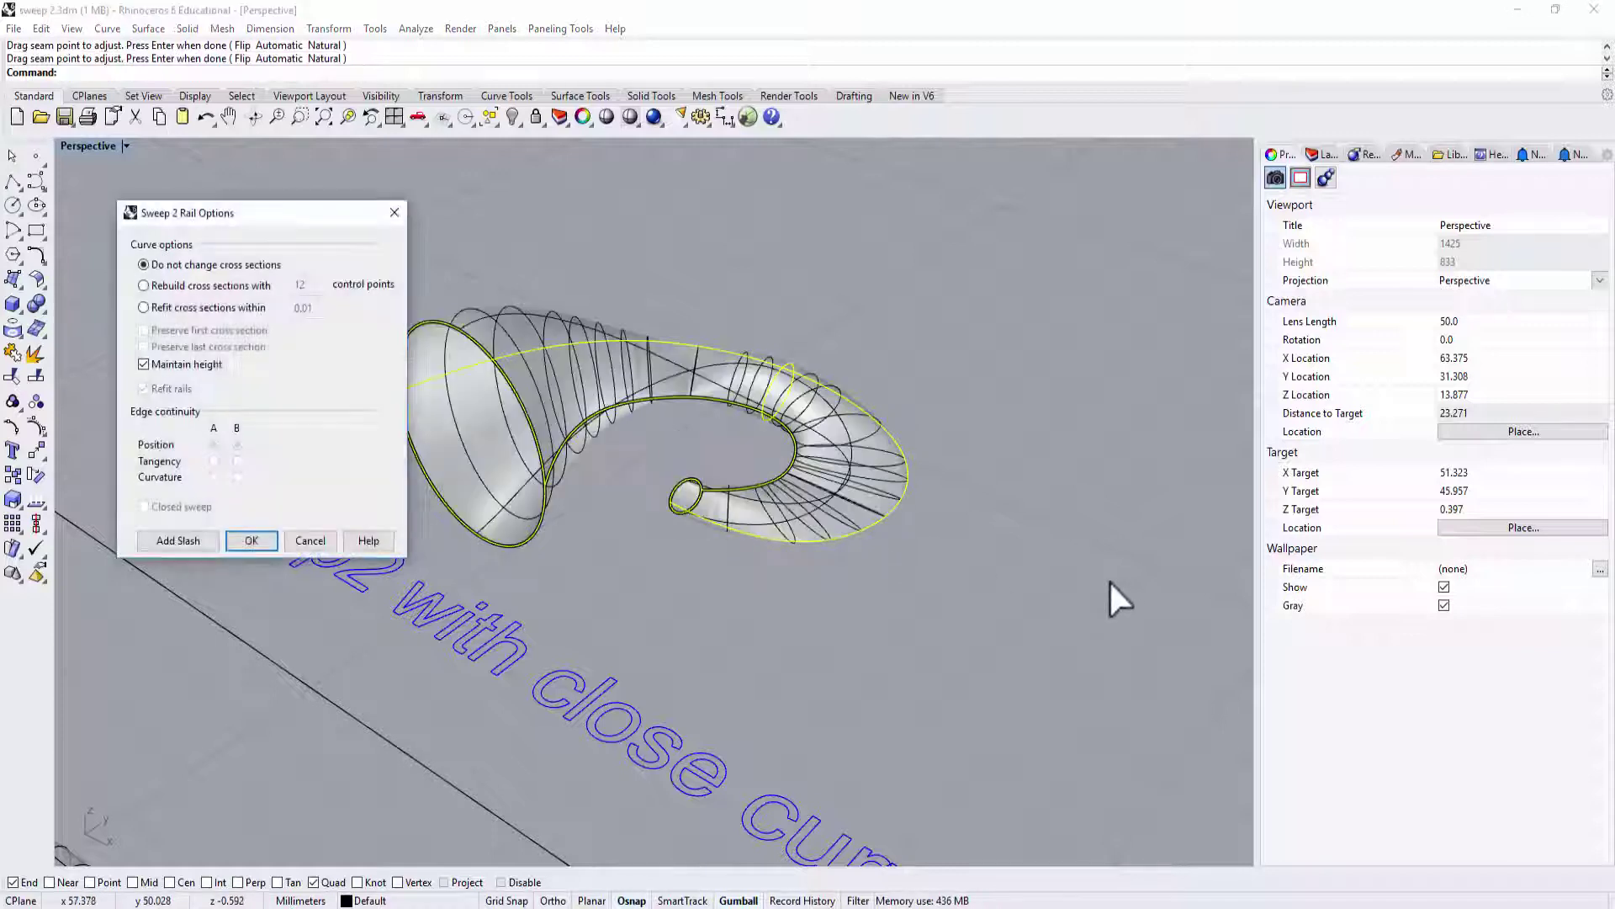
pyautogui.click(250, 540)
pyautogui.moveTo(786, 456); pyautogui.dragTo(1006, 603, button='right')
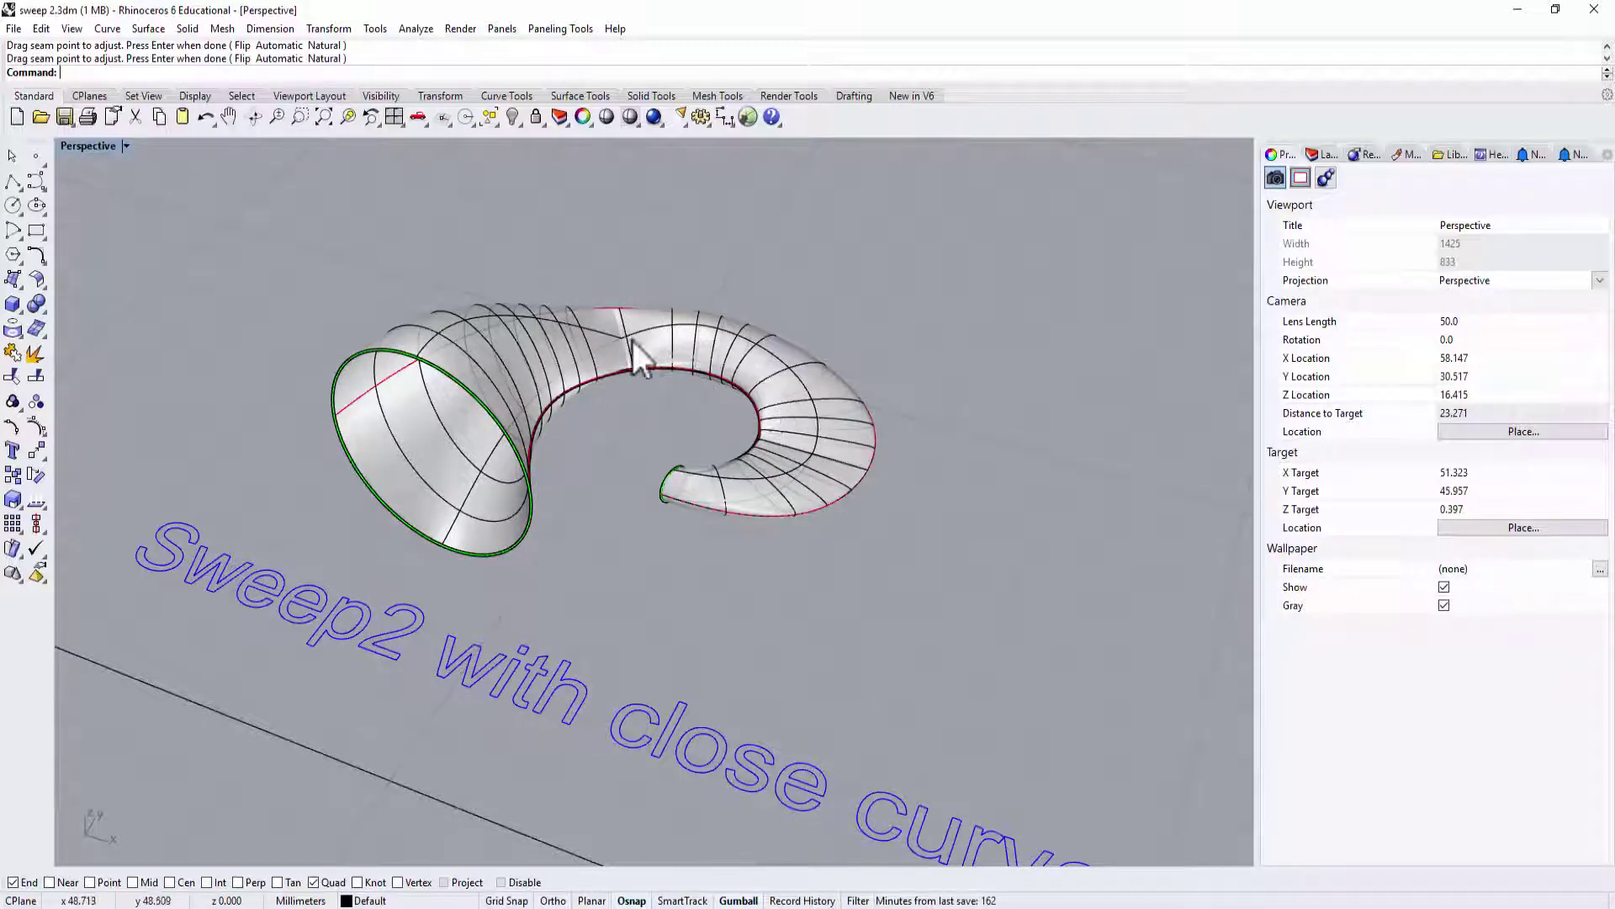
pyautogui.moveTo(859, 439); pyautogui.dragTo(836, 528, button='right')
pyautogui.scroll(4, 837, 535)
pyautogui.click(900, 423)
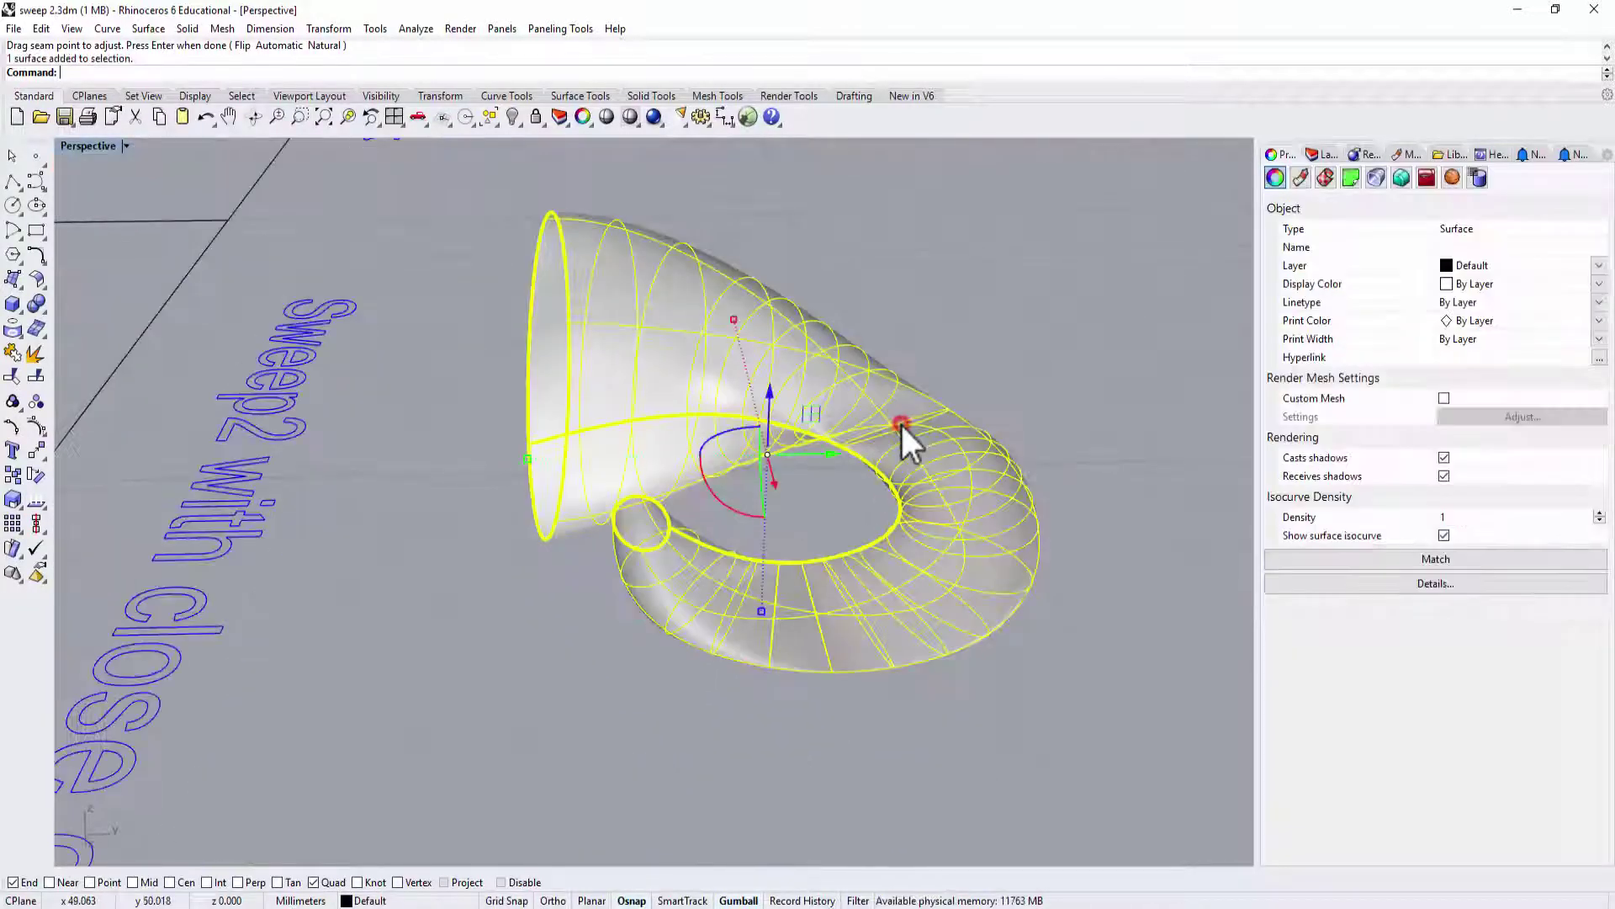
pyautogui.click(1022, 368)
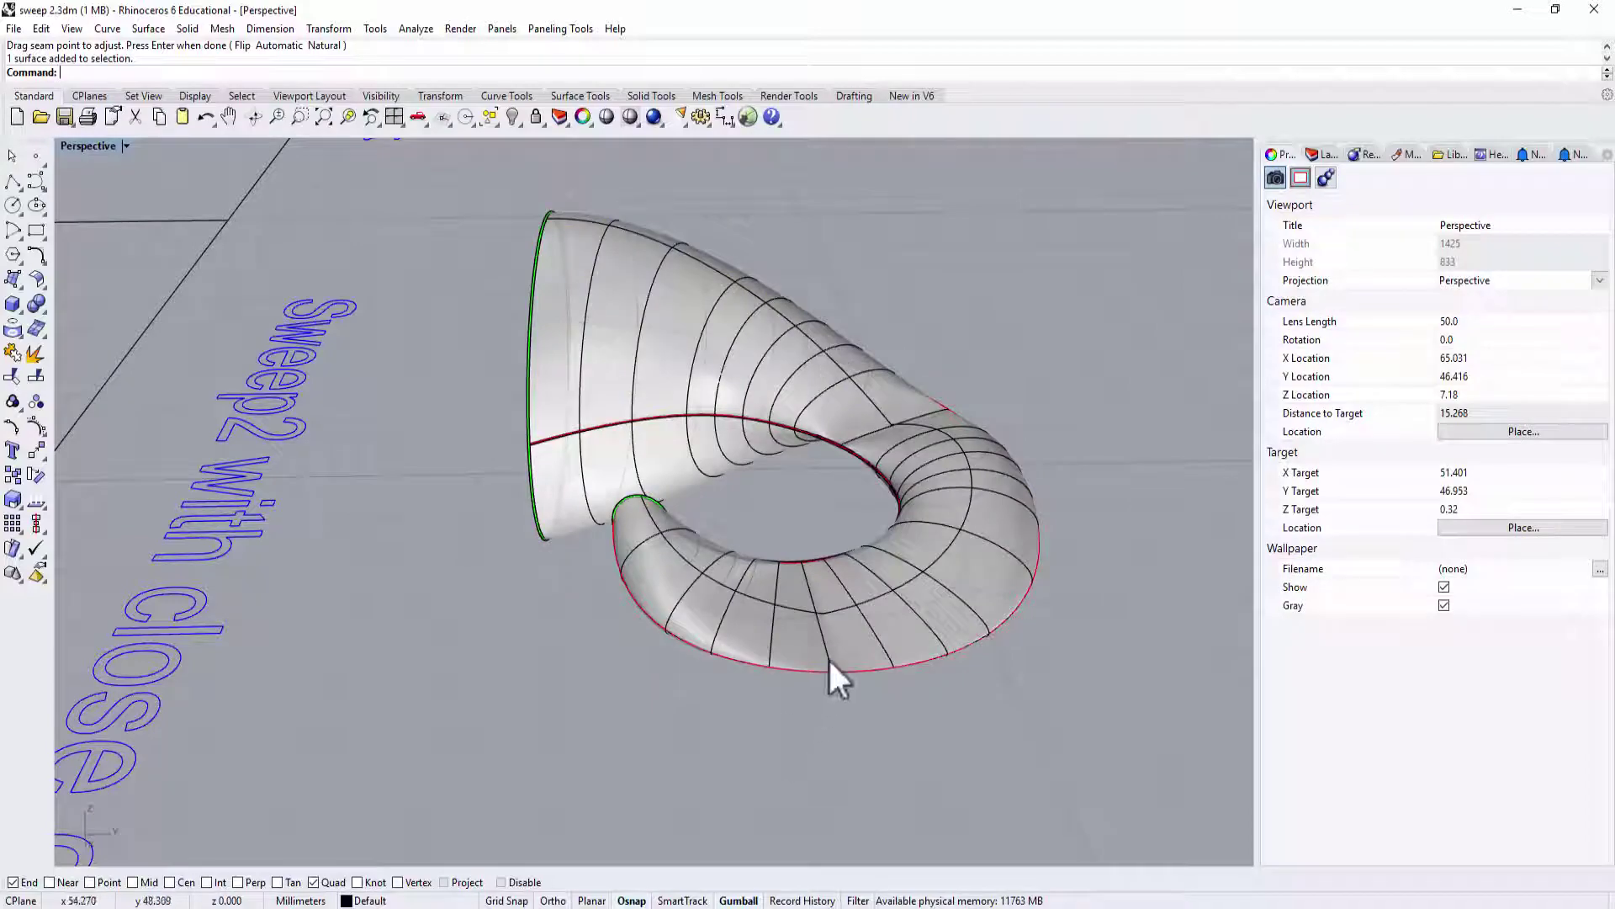
pyautogui.moveTo(882, 594); pyautogui.dragTo(997, 841, button='right')
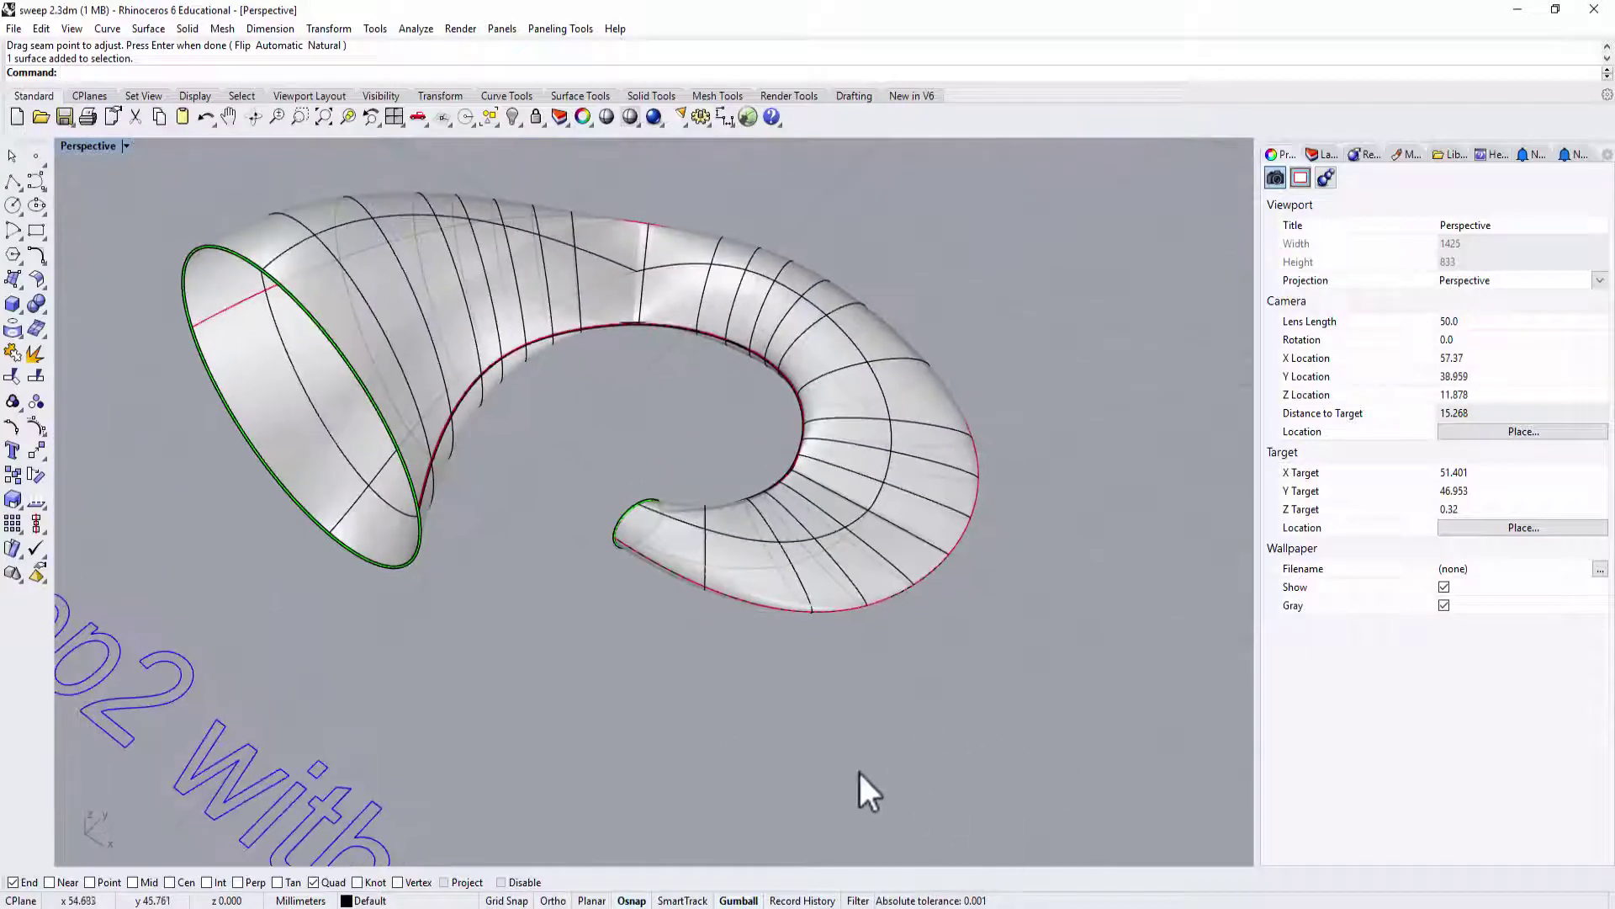
# Undo the sweep and repeat the Sweep2 command on the bare curves
pyautogui.hotkey('ctrl', 'z')
pyautogui.keyDown('shift'); pyautogui.moveTo(824, 654); pyautogui.dragTo(786, 671, button='right'); pyautogui.keyUp('shift')
pyautogui.rightClick(605, 501)
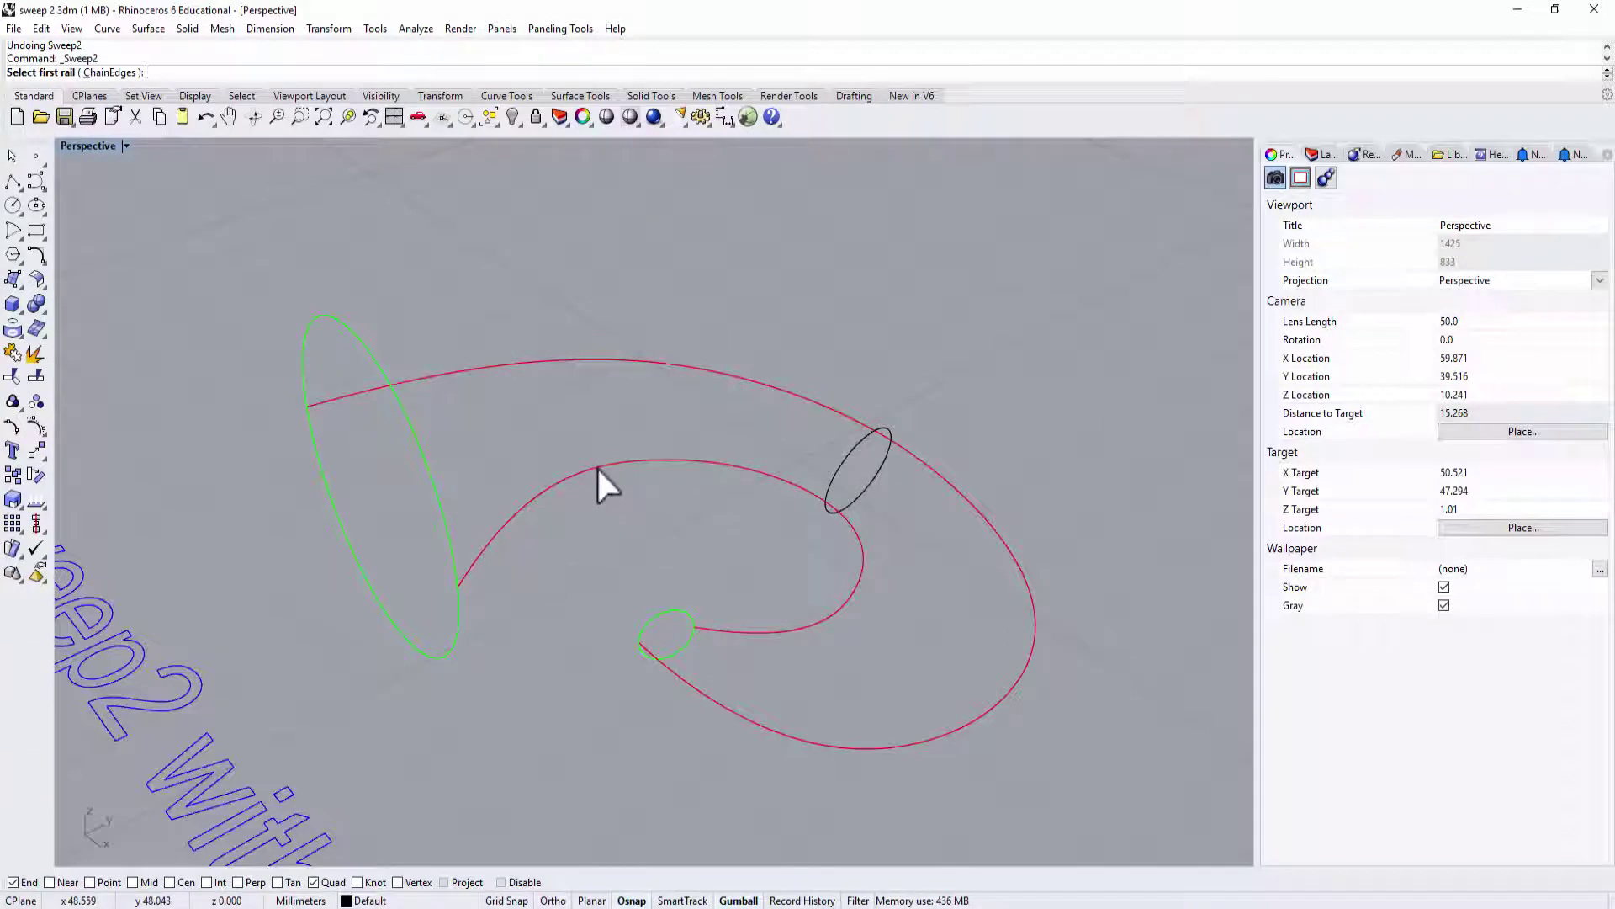
# Restart Sweep 2 Rails with the inner and outer rails and the three ellipse sections
pyautogui.press('Escape')
pyautogui.click(148, 28)
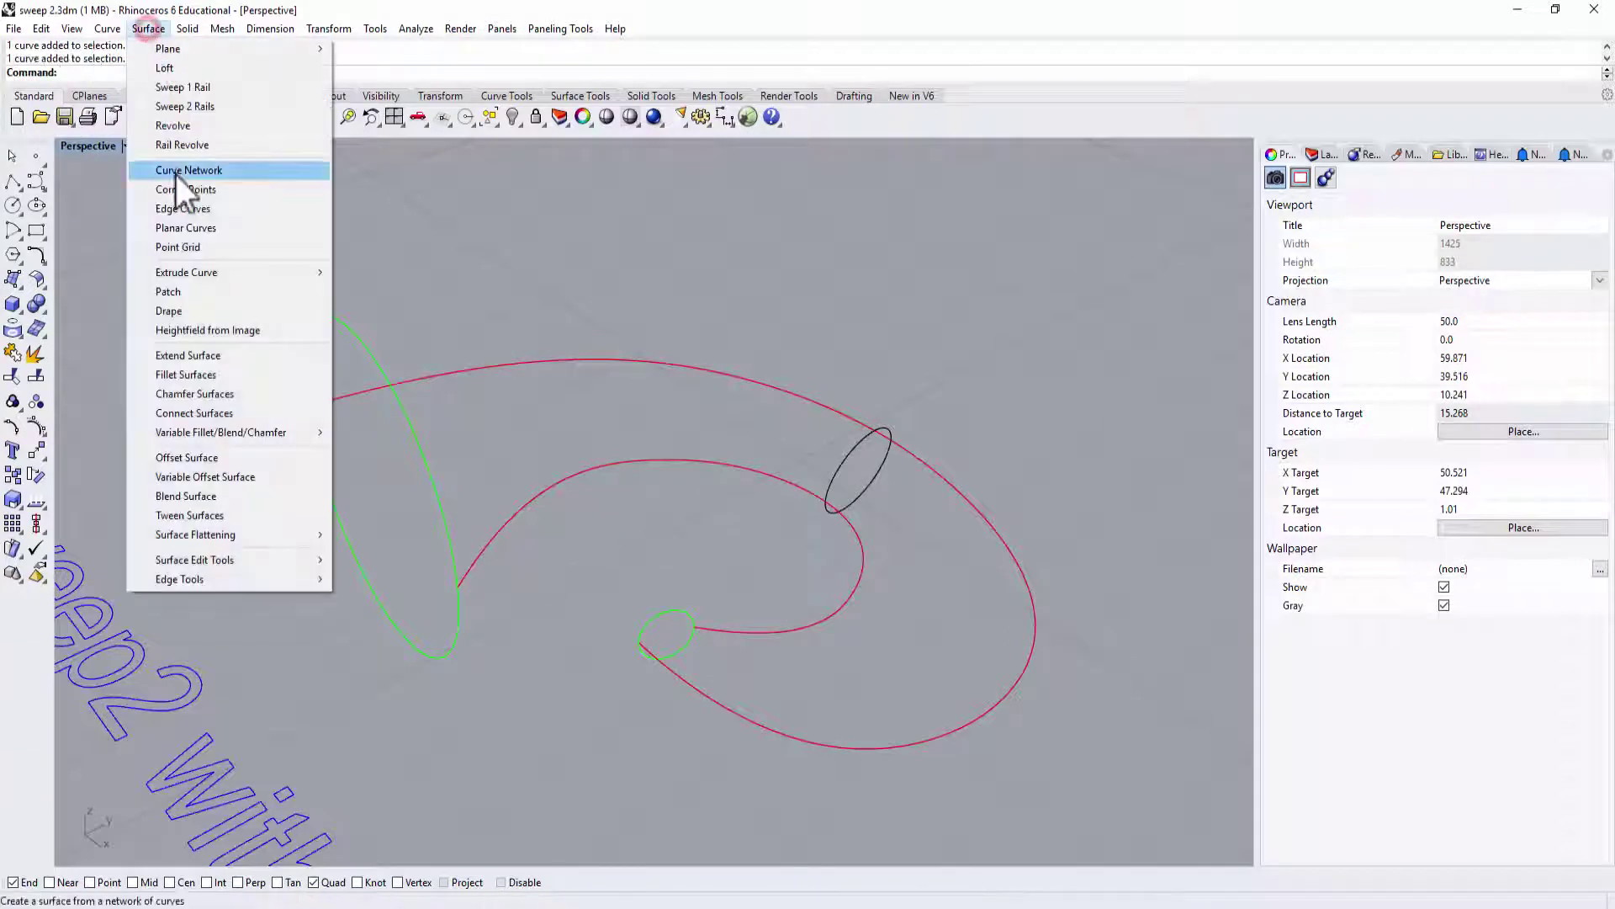
pyautogui.click(192, 106)
pyautogui.click(580, 464)
pyautogui.click(564, 368)
pyautogui.click(438, 520)
pyautogui.click(836, 465)
pyautogui.click(678, 609)
pyautogui.press('Return')
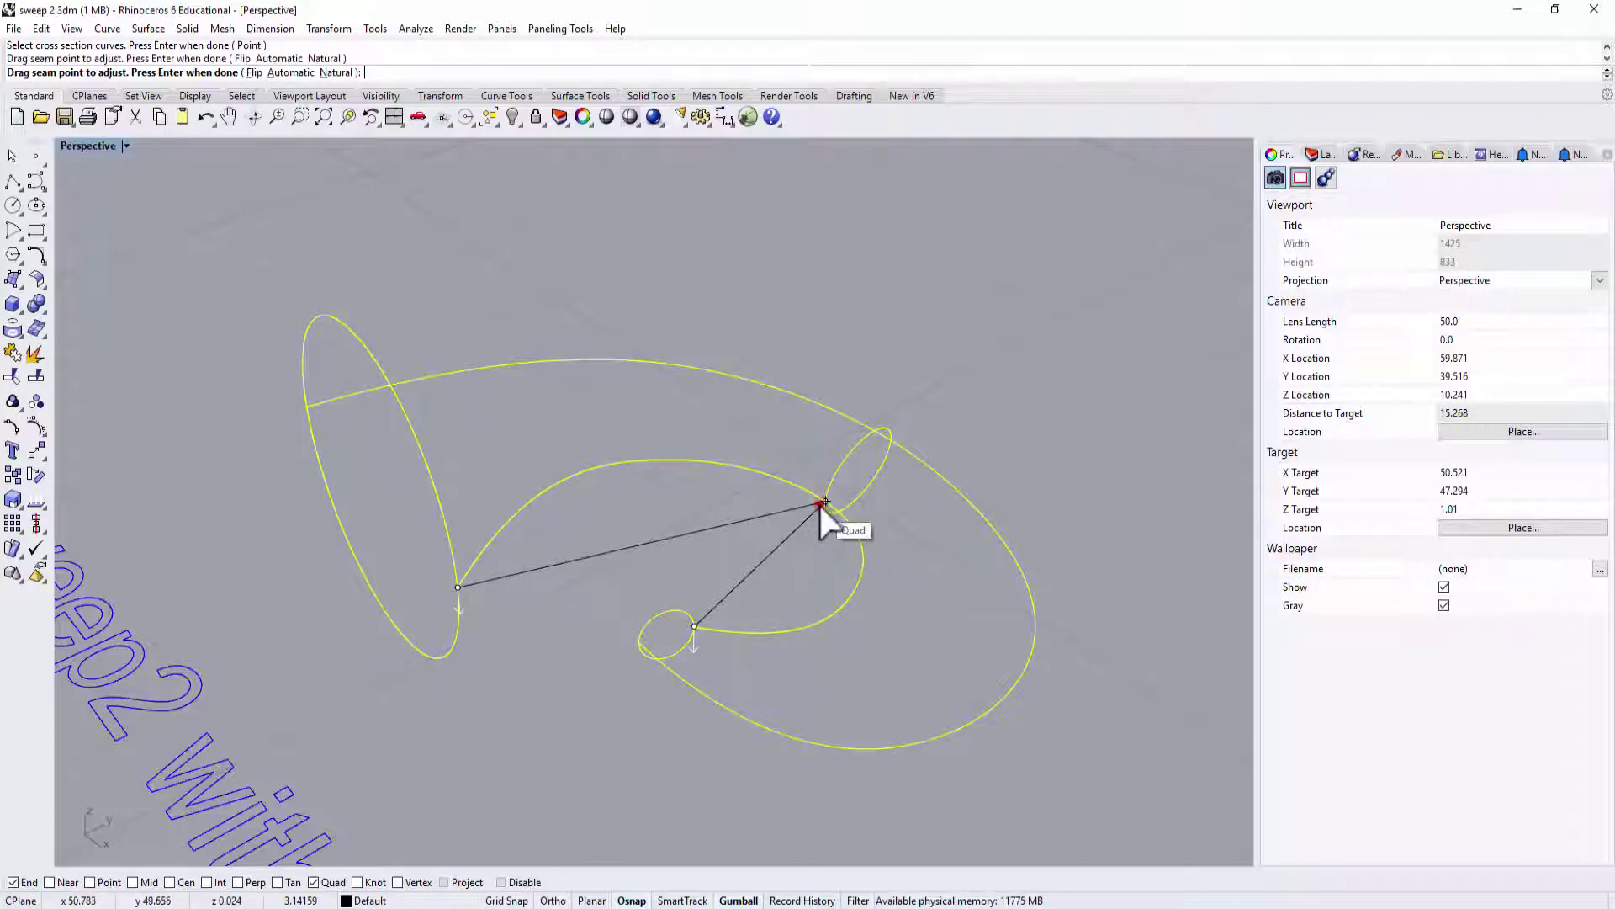
# Drag the seam points along the ellipses so the lower one snaps to the loop's quadrant
pyautogui.moveTo(823, 505); pyautogui.dragTo(860, 440)
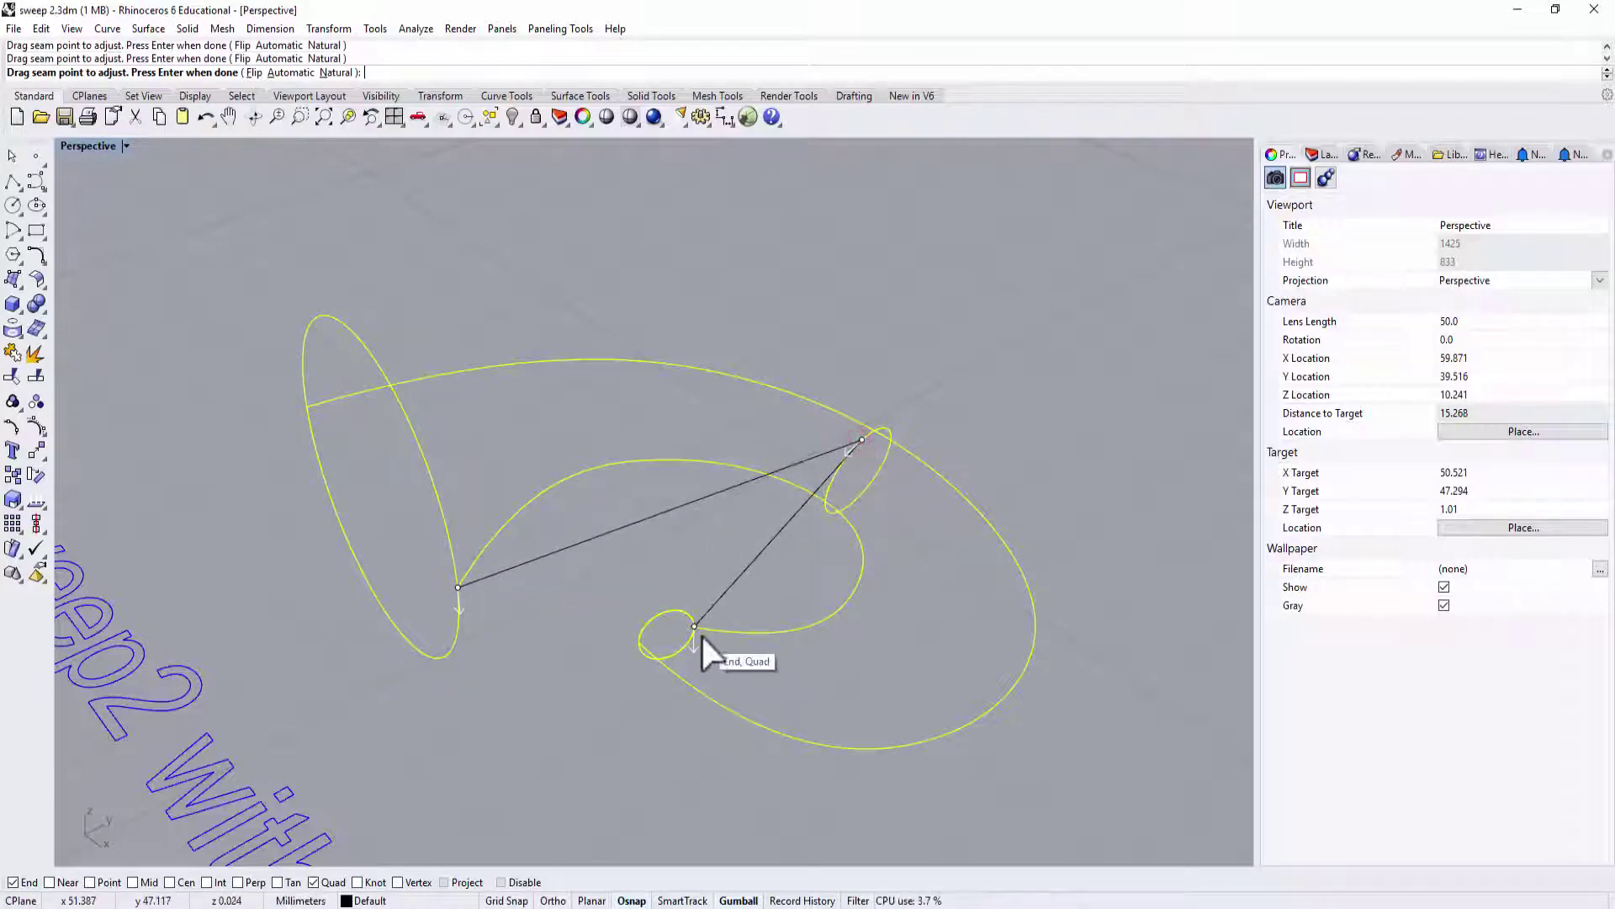
pyautogui.moveTo(692, 628)
pyautogui.mouseDown()
pyautogui.moveTo(673, 604)
pyautogui.moveTo(636, 642)
pyautogui.mouseUp()
pyautogui.moveTo(799, 656)
pyautogui.mouseDown(button='right')
pyautogui.moveTo(624, 515)
pyautogui.moveTo(855, 490)
pyautogui.moveTo(526, 505)
pyautogui.moveTo(528, 541)
pyautogui.mouseUp(button='right')
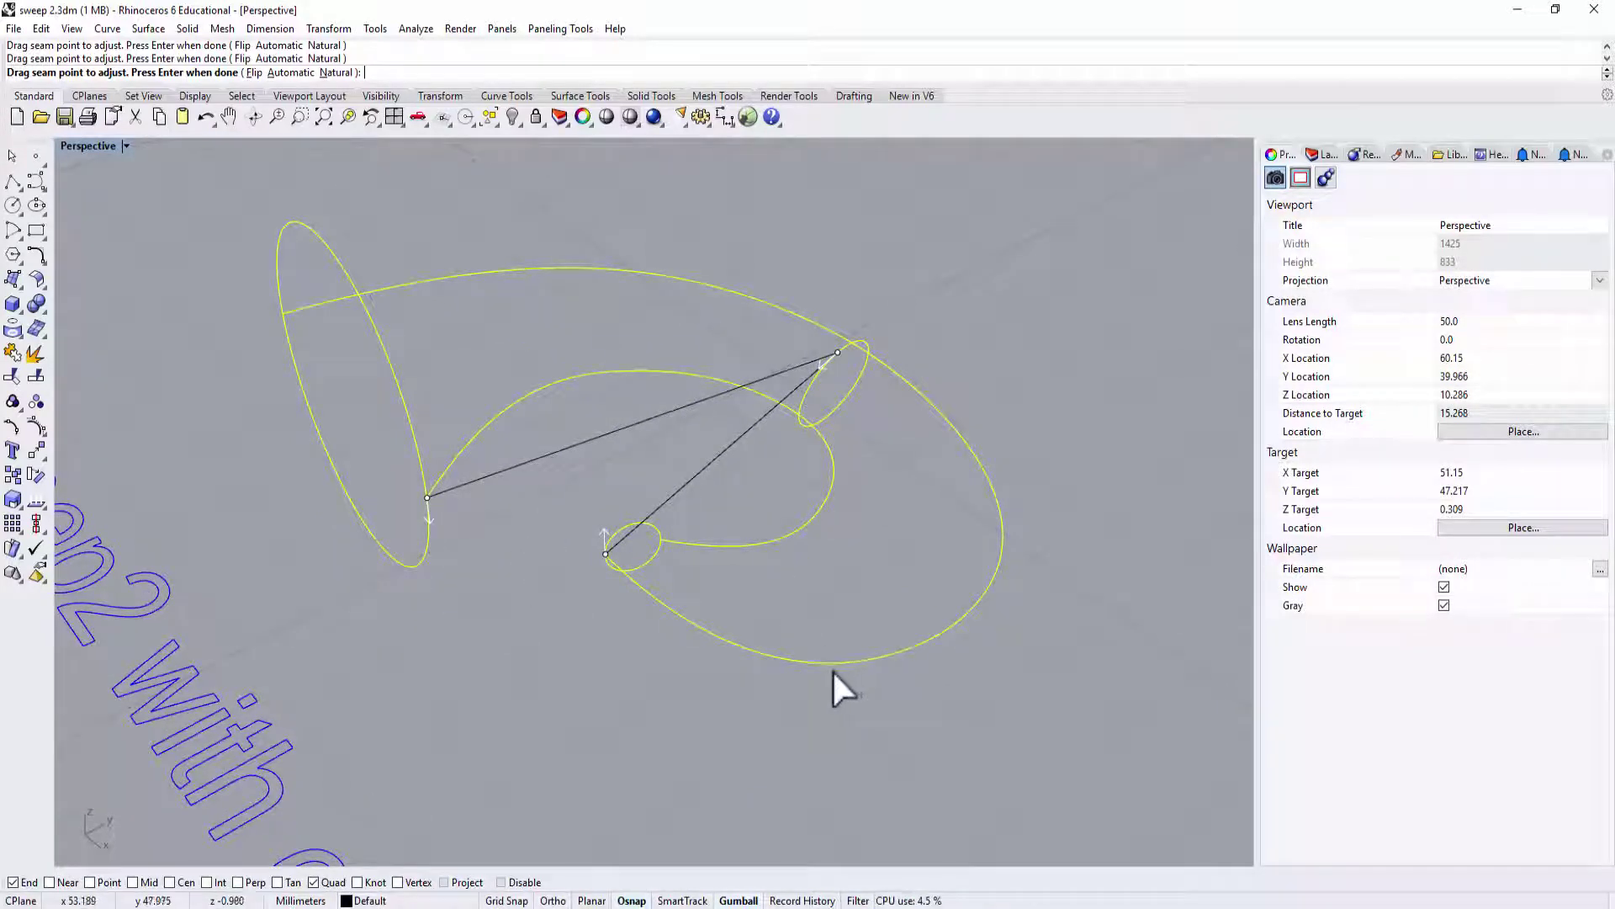
# Create the twisted horn sweep and orbit around it to show its open end
pyautogui.press('Return')
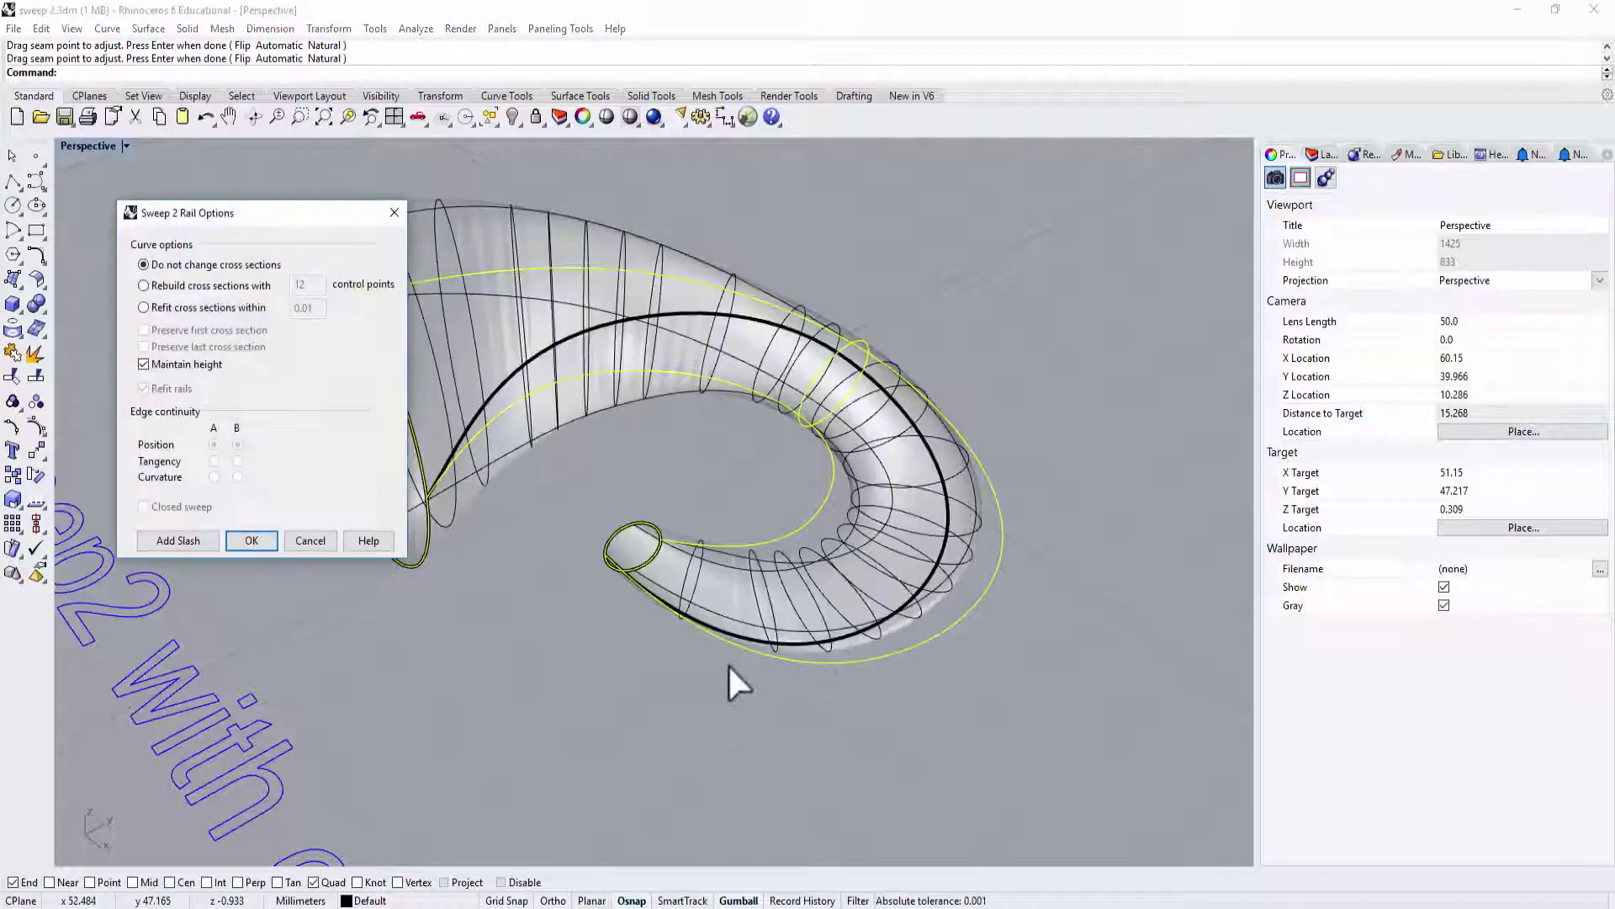
pyautogui.click(252, 540)
pyautogui.moveTo(758, 714); pyautogui.dragTo(949, 600, button='right')
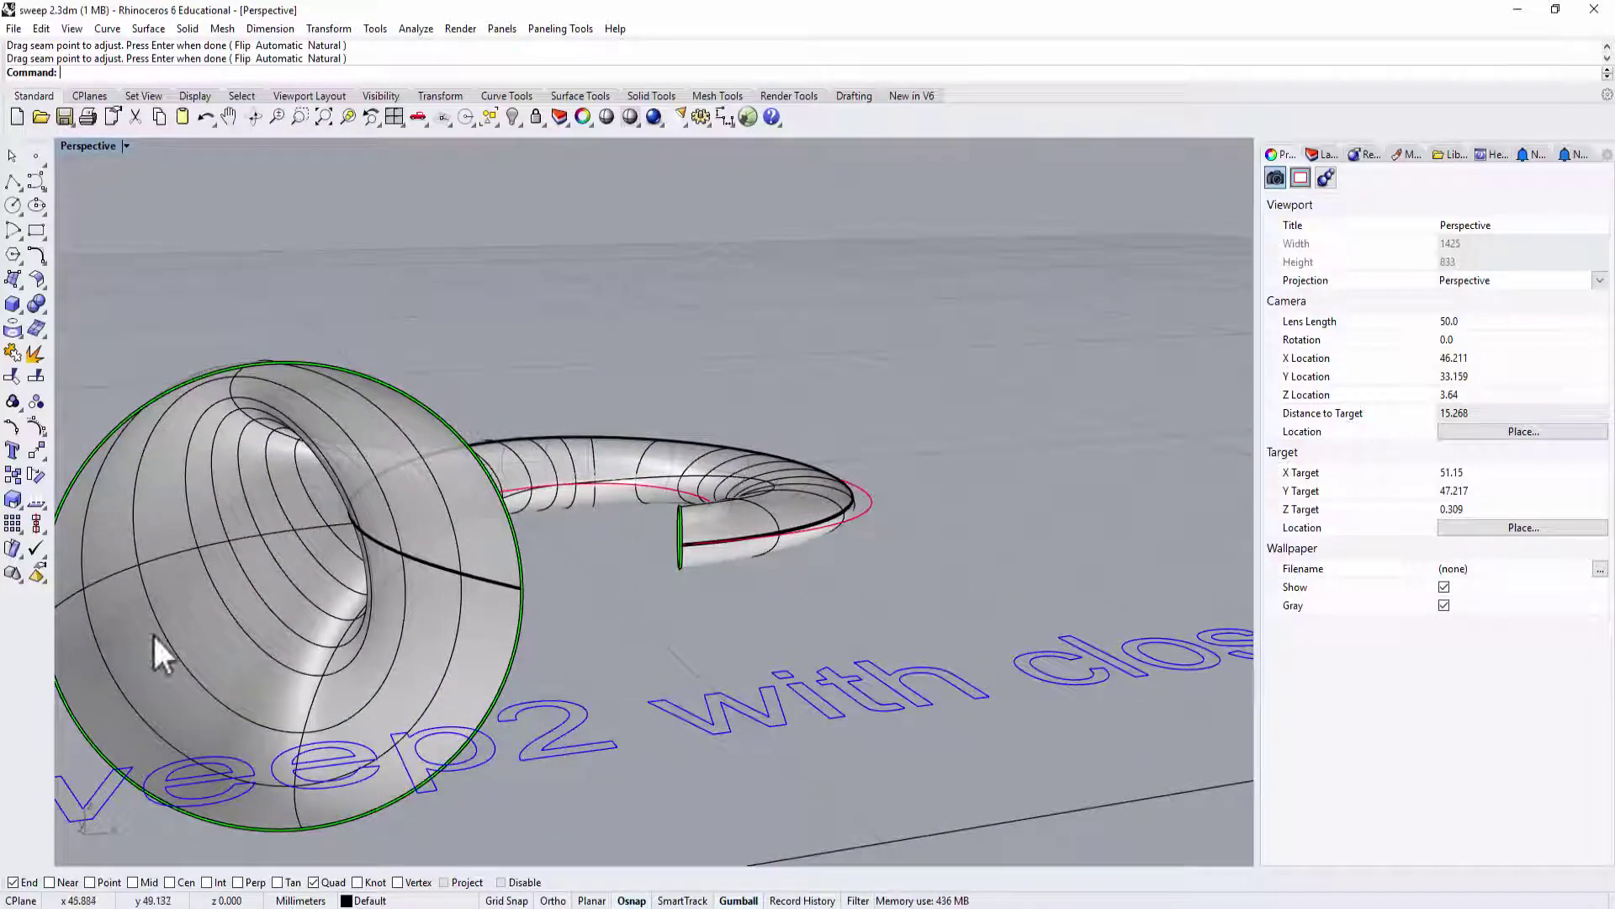
pyautogui.moveTo(333, 594); pyautogui.dragTo(595, 606, button='right')
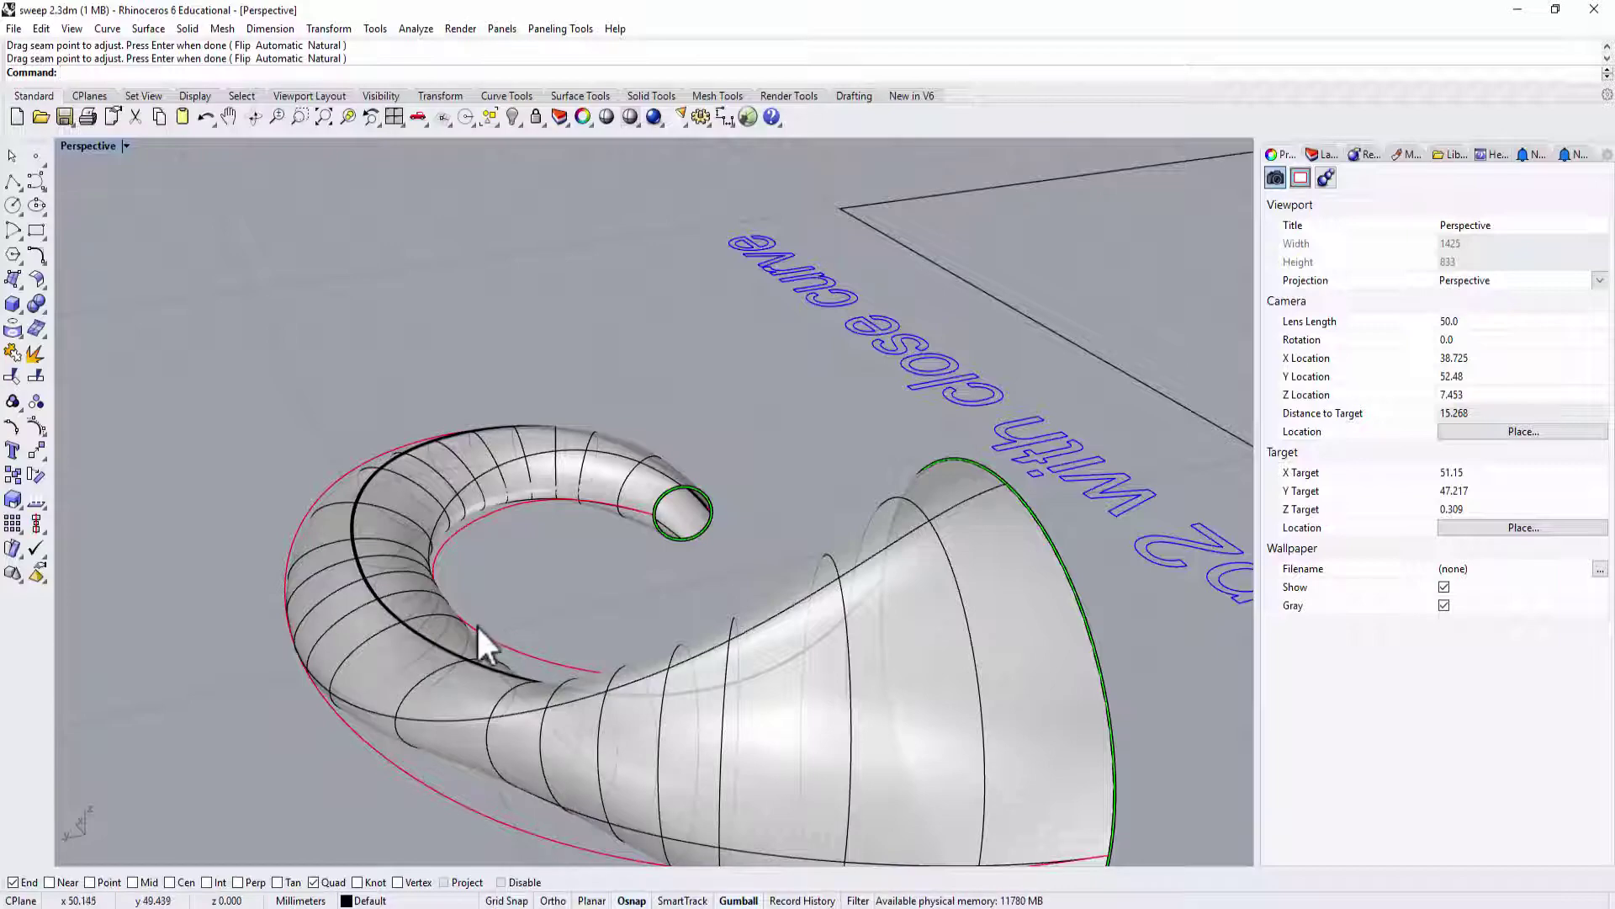
pyautogui.moveTo(397, 620); pyautogui.dragTo(705, 577, button='right')
pyautogui.moveTo(605, 552); pyautogui.dragTo(572, 535, button='right')
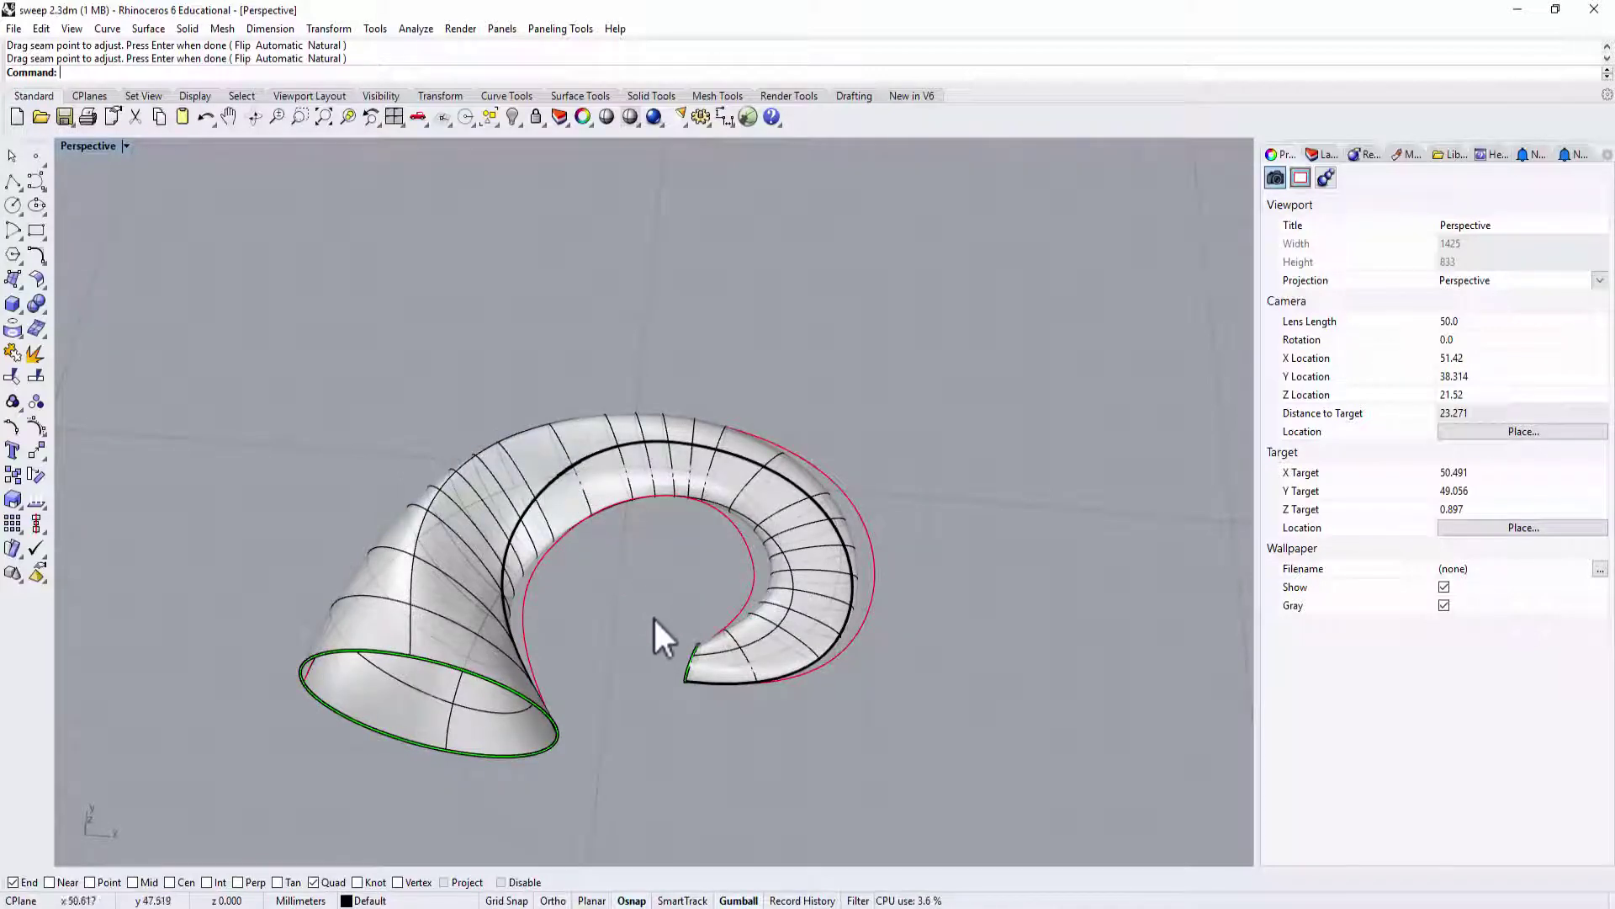
pyautogui.moveTo(653, 616); pyautogui.dragTo(671, 699, button='right')
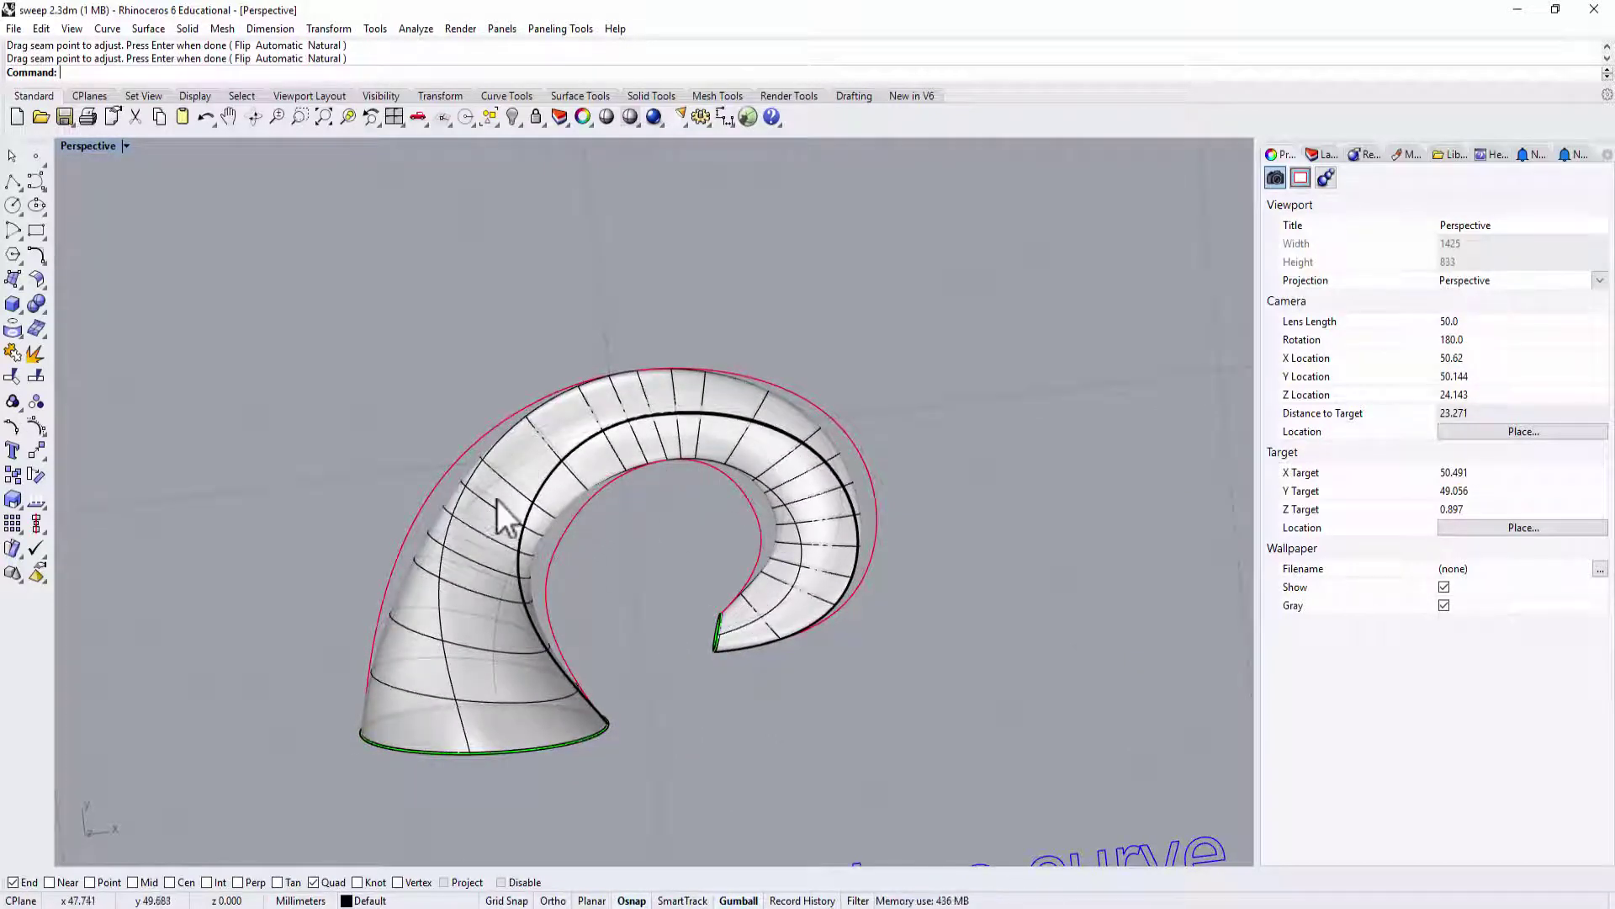
pyautogui.moveTo(547, 548); pyautogui.dragTo(839, 476, button='right')
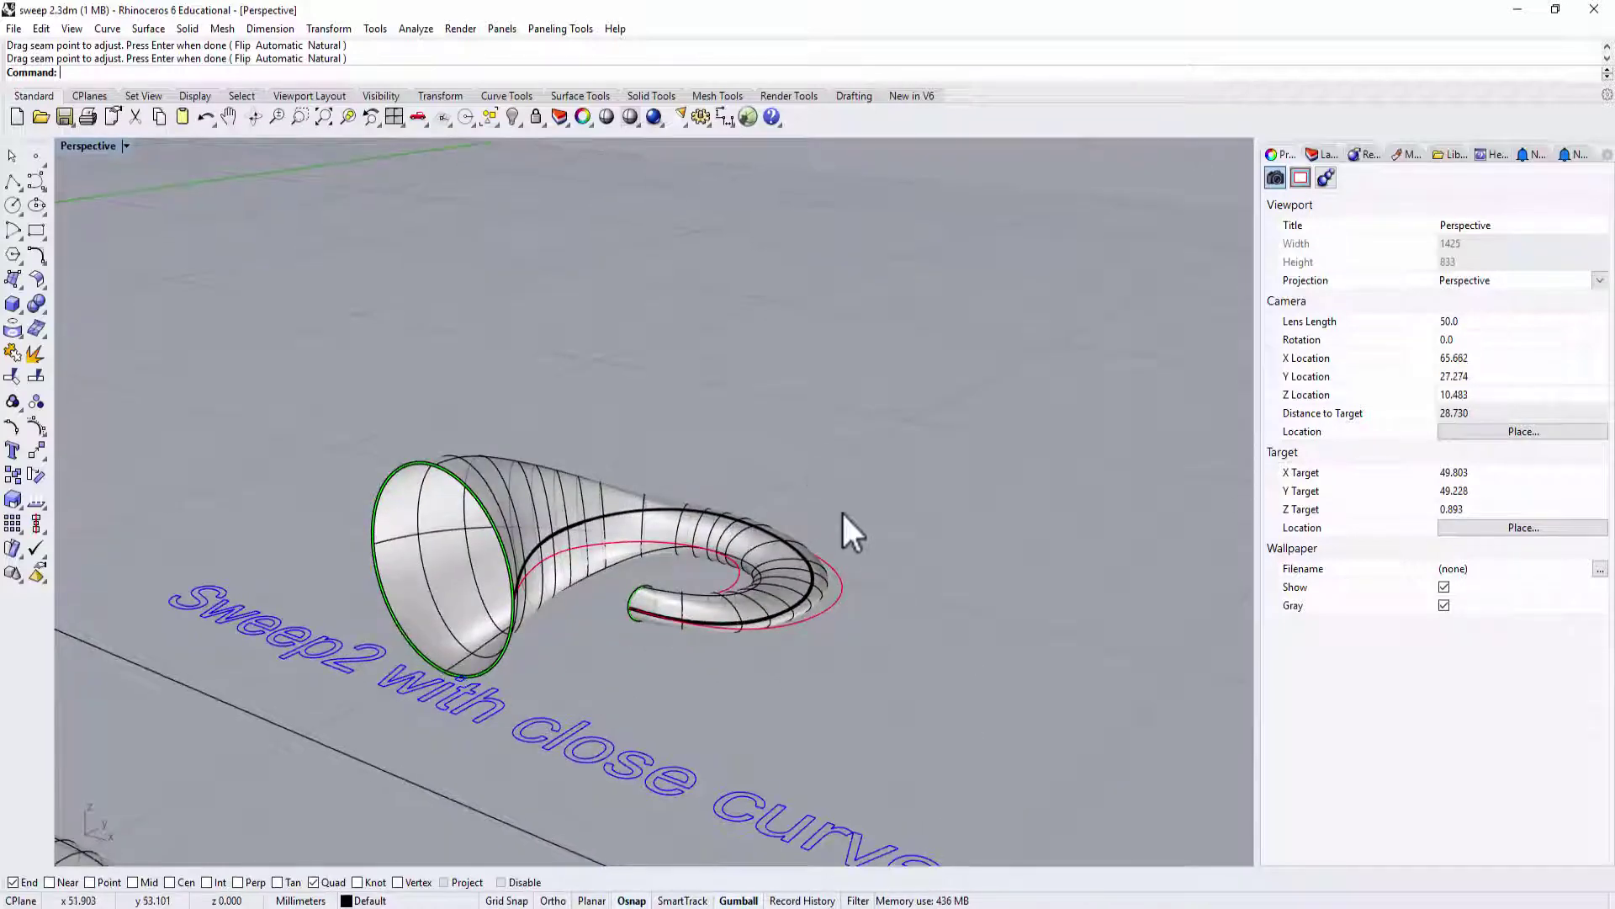
# Zoom and orbit to a higher view comparing the new horn with the other horns
pyautogui.scroll(-3, 841, 510)
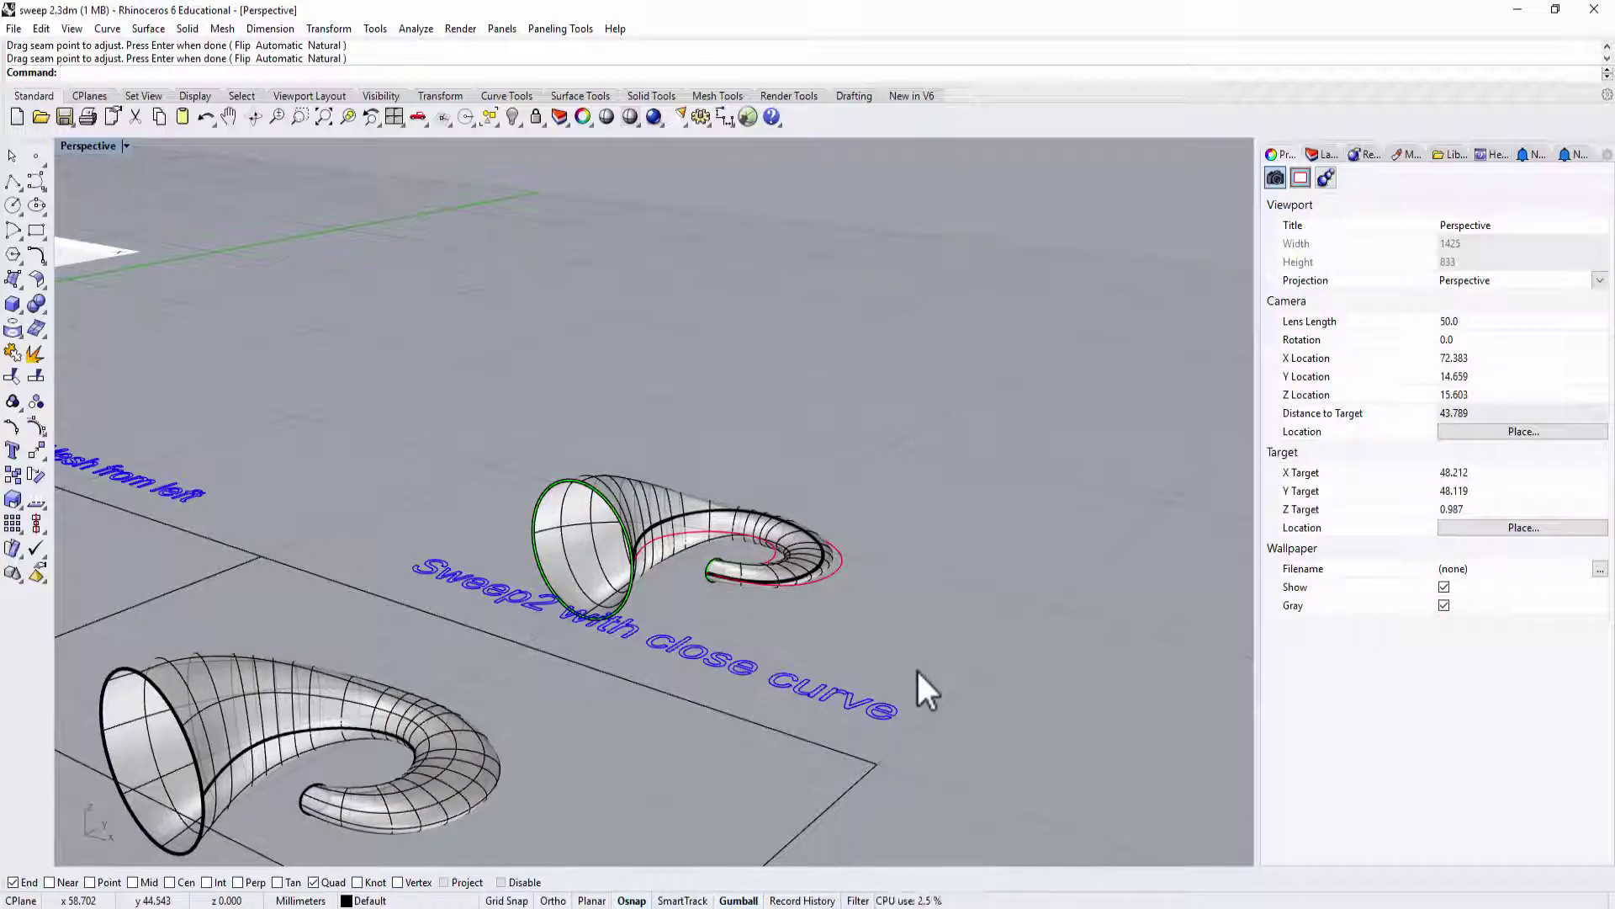
pyautogui.scroll(-6, 943, 755)
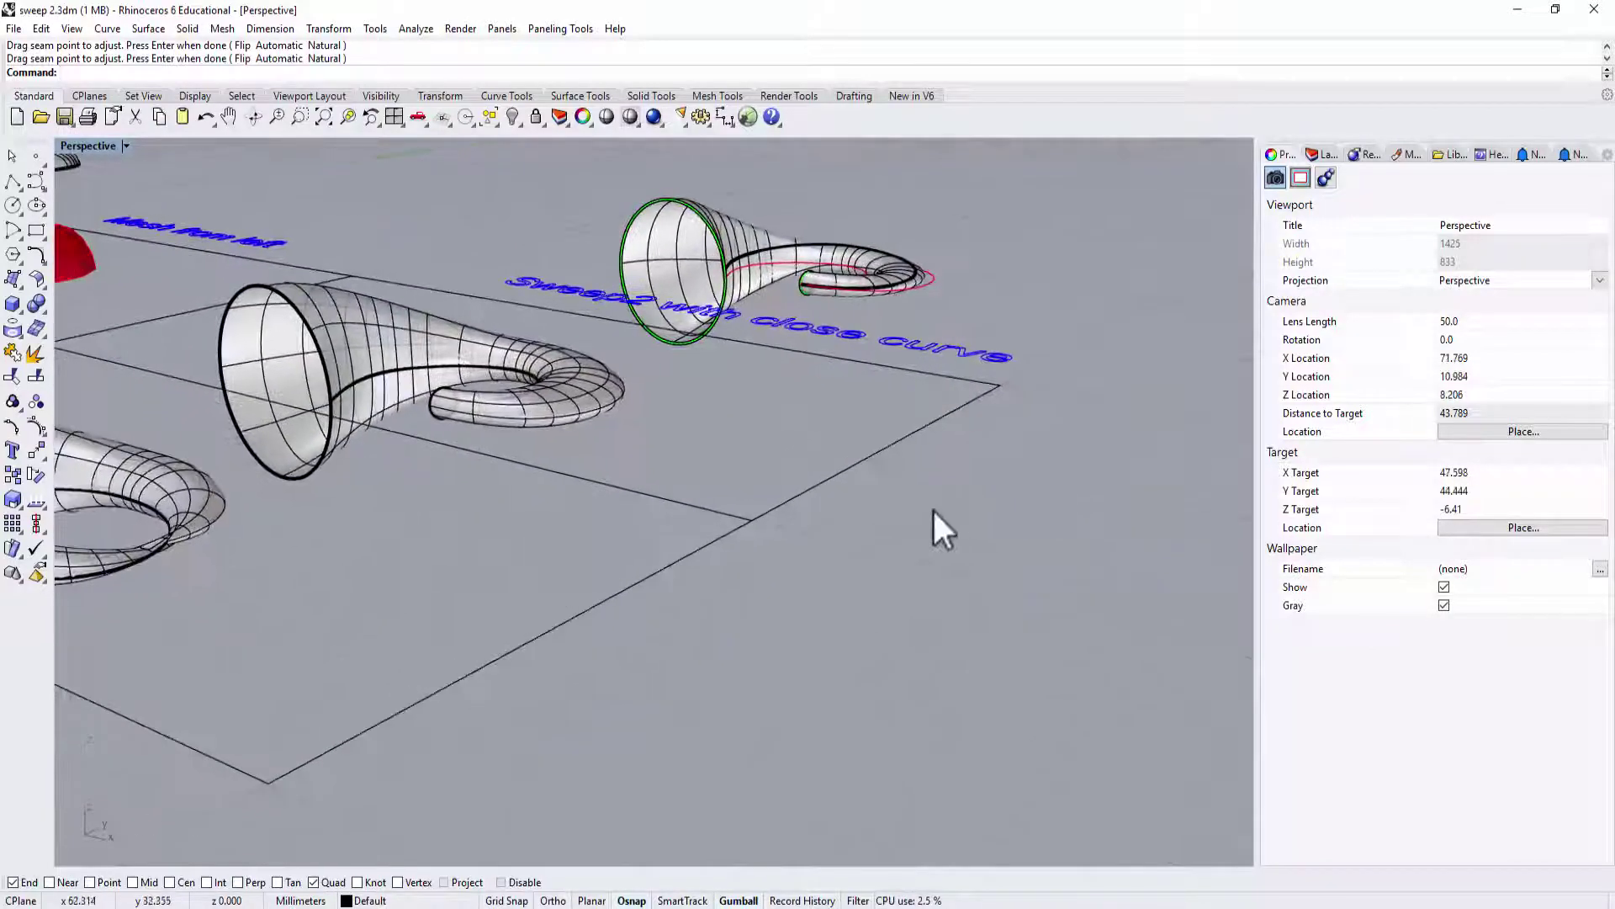
pyautogui.scroll(3, 720, 517)
pyautogui.moveTo(720, 517); pyautogui.dragTo(878, 736, button='right')
pyautogui.click(851, 719)
pyautogui.click(911, 686)
pyautogui.scroll(2, 912, 687)
pyautogui.scroll(8, 827, 286)
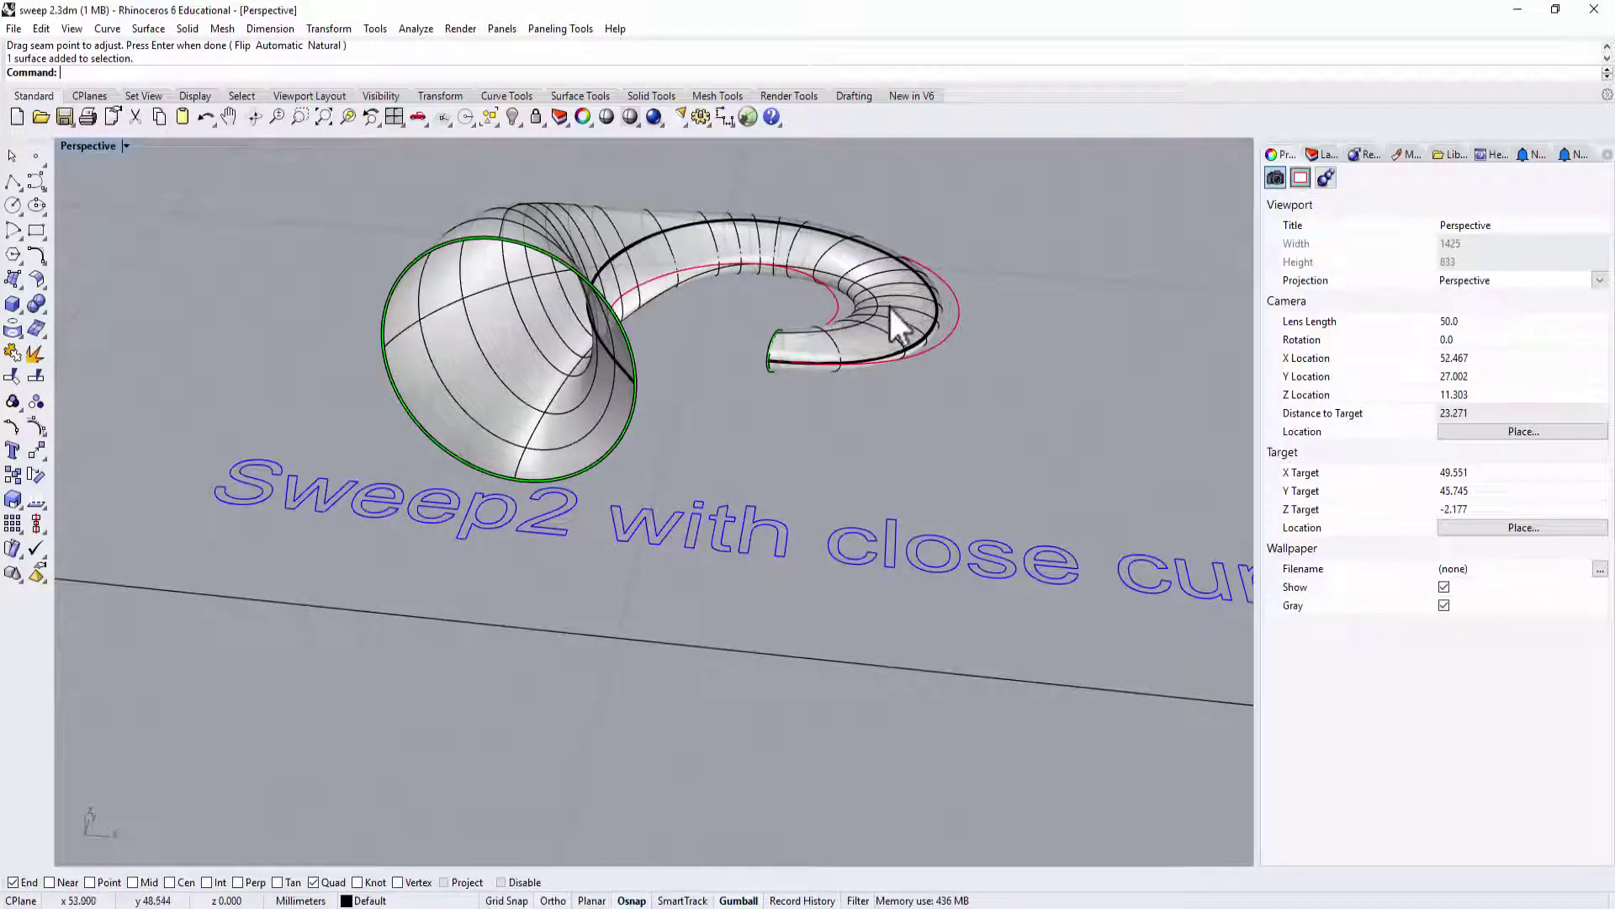
pyautogui.scroll(-10, 816, 381)
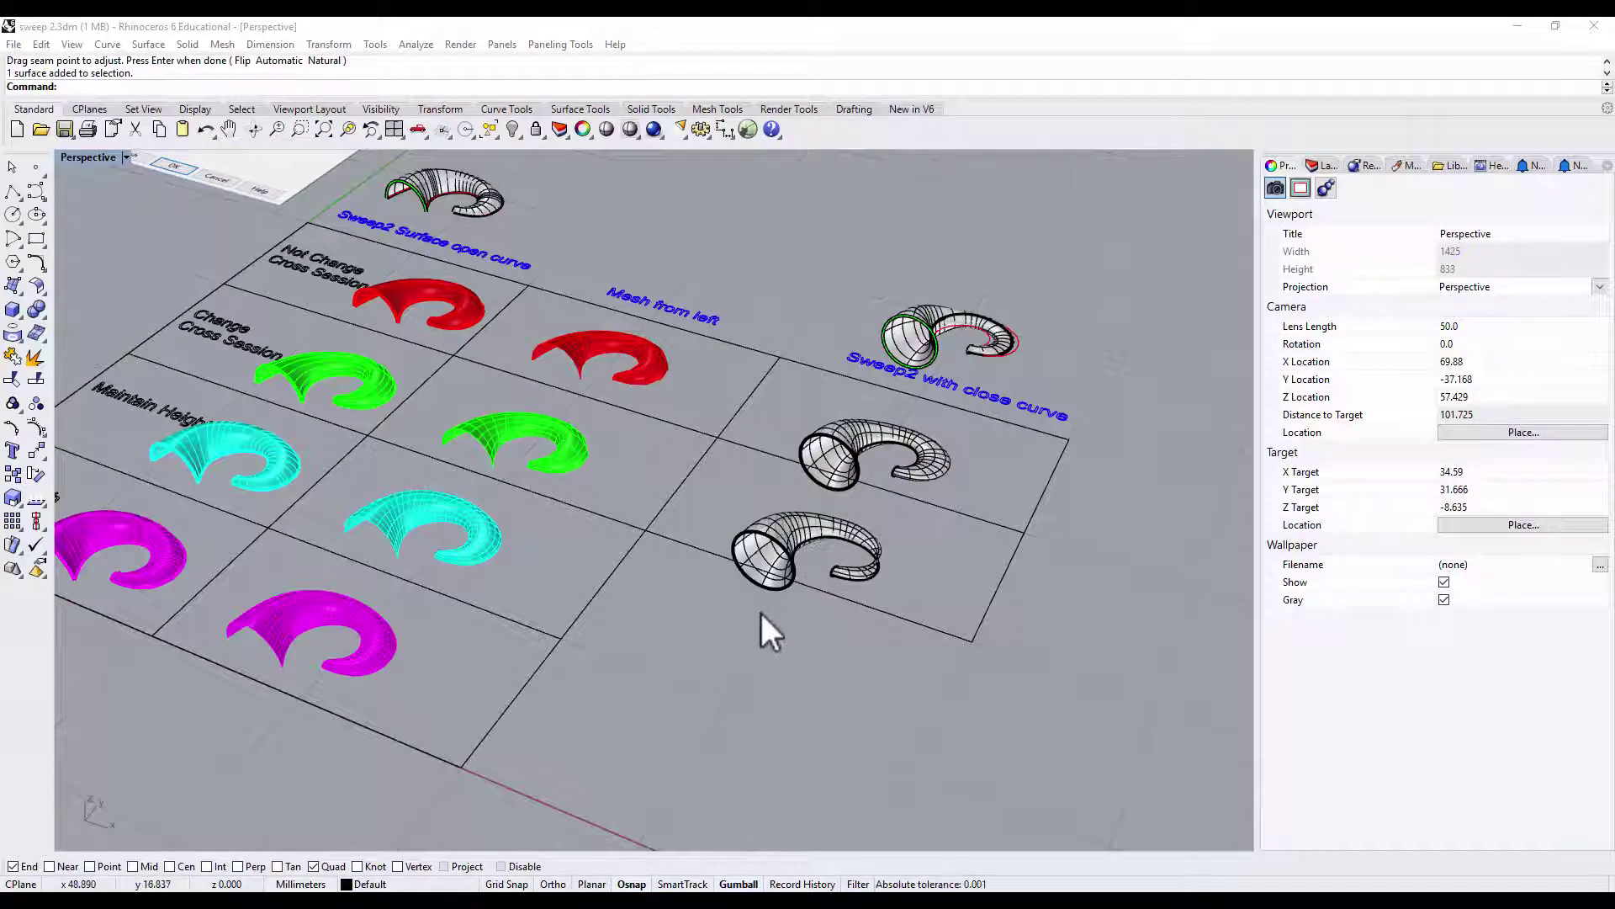
# Orbit the Perspective view across the whole grid of sweeps, meshes and horns
pyautogui.moveTo(764, 605); pyautogui.dragTo(923, 642, button='right')
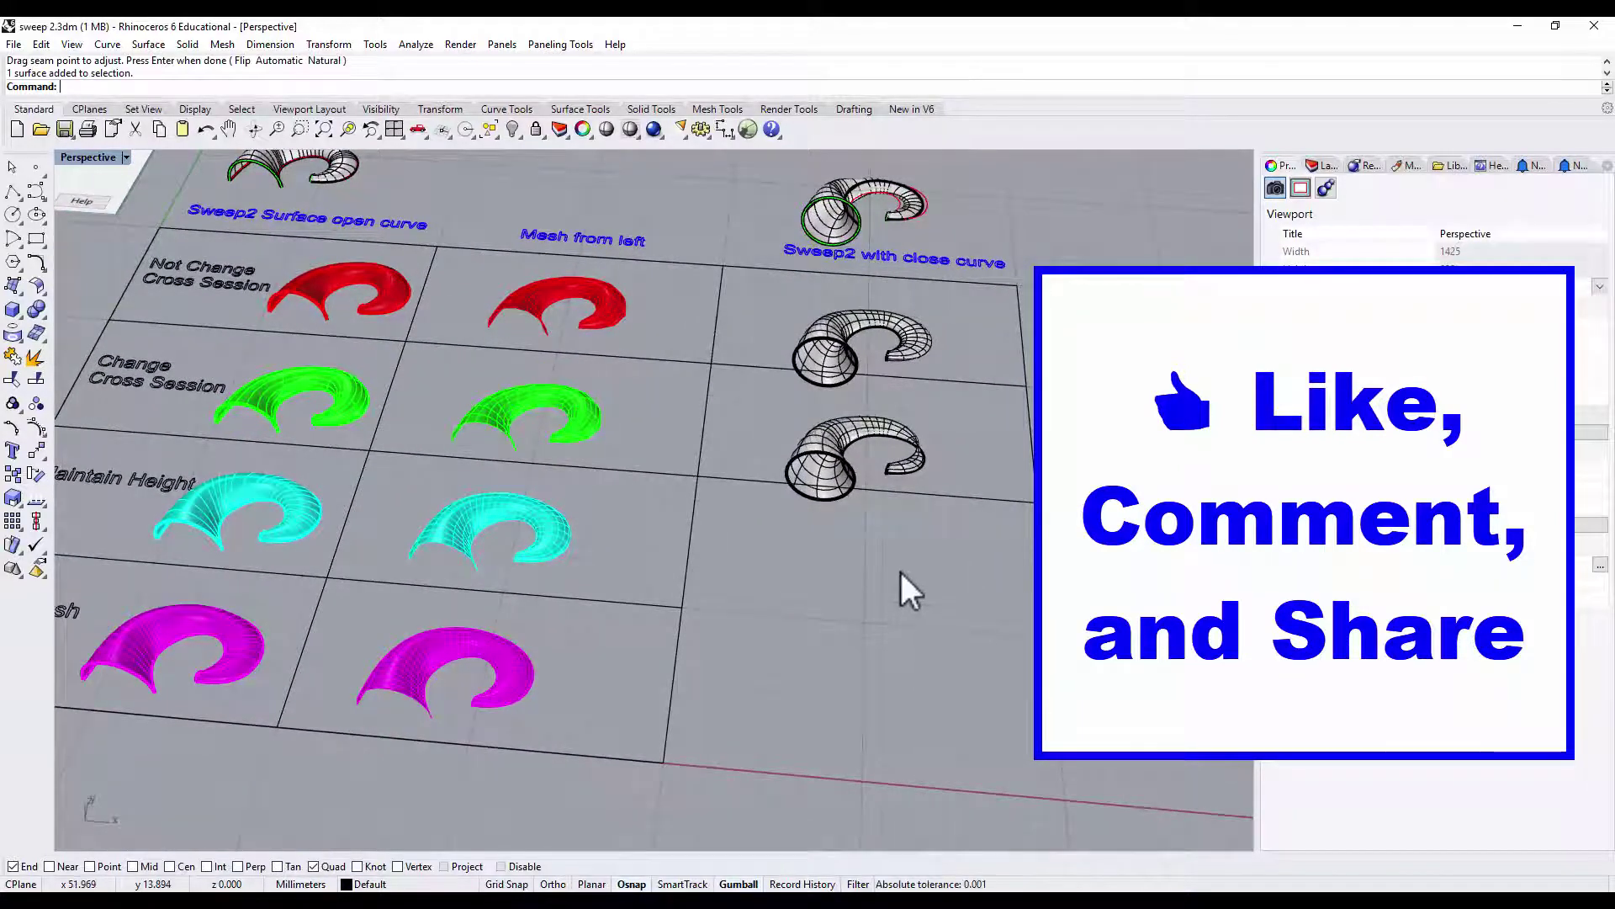
pyautogui.moveTo(956, 624)
pyautogui.mouseDown(button='right')
pyautogui.moveTo(984, 570)
pyautogui.moveTo(1094, 547)
pyautogui.moveTo(940, 633)
pyautogui.mouseUp(button='right')
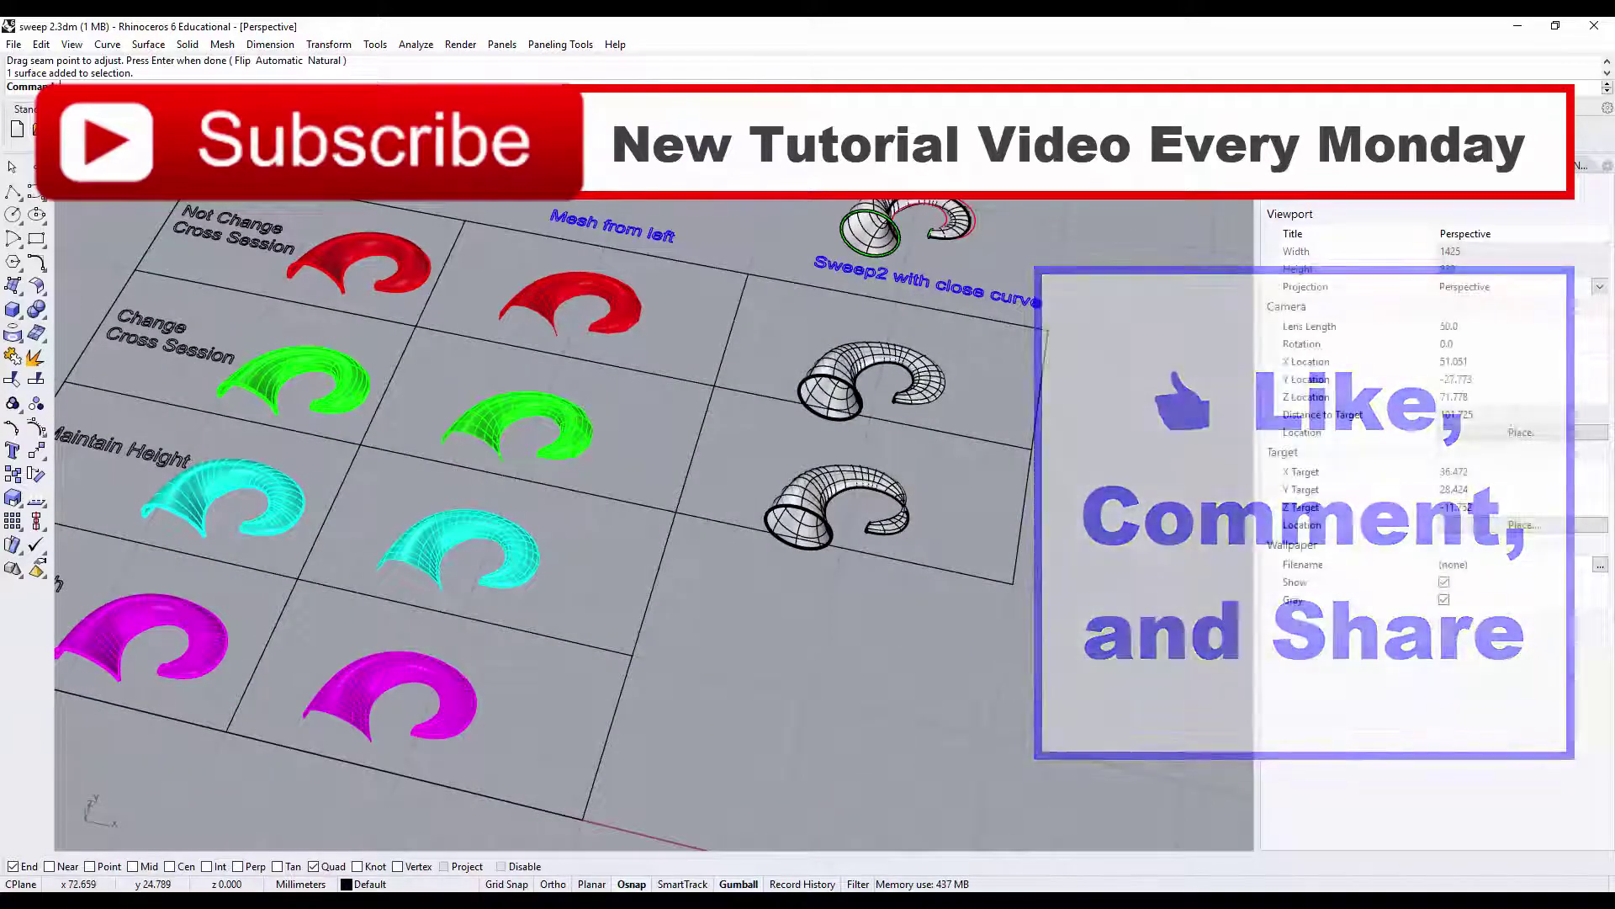